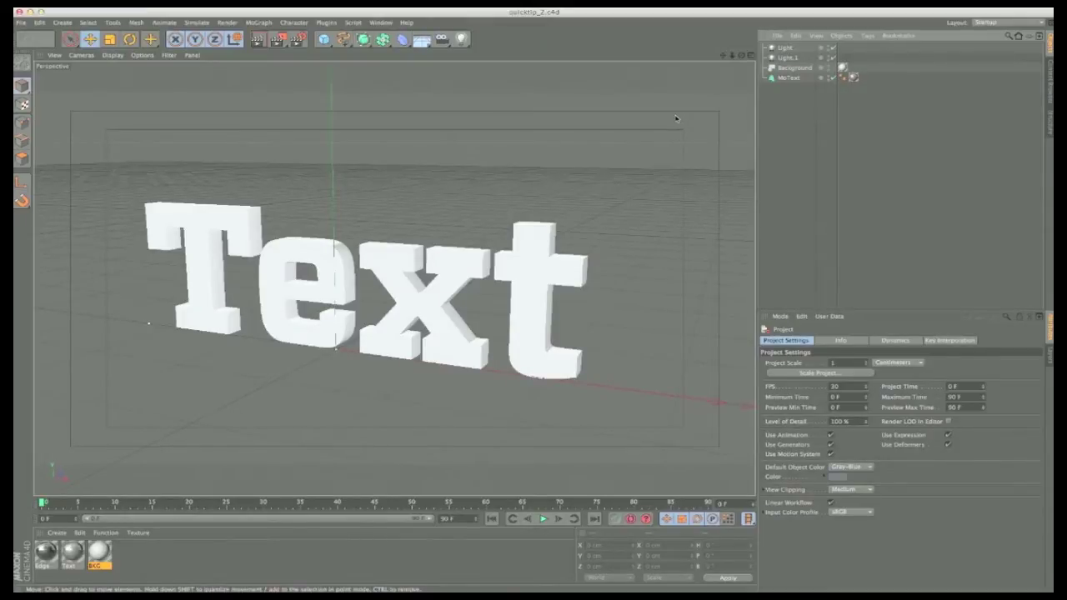
# Step: Set both the start and end caps of the MoText object to Fillet Cap with the Engraved fillet type
pyautogui.click(788, 78)
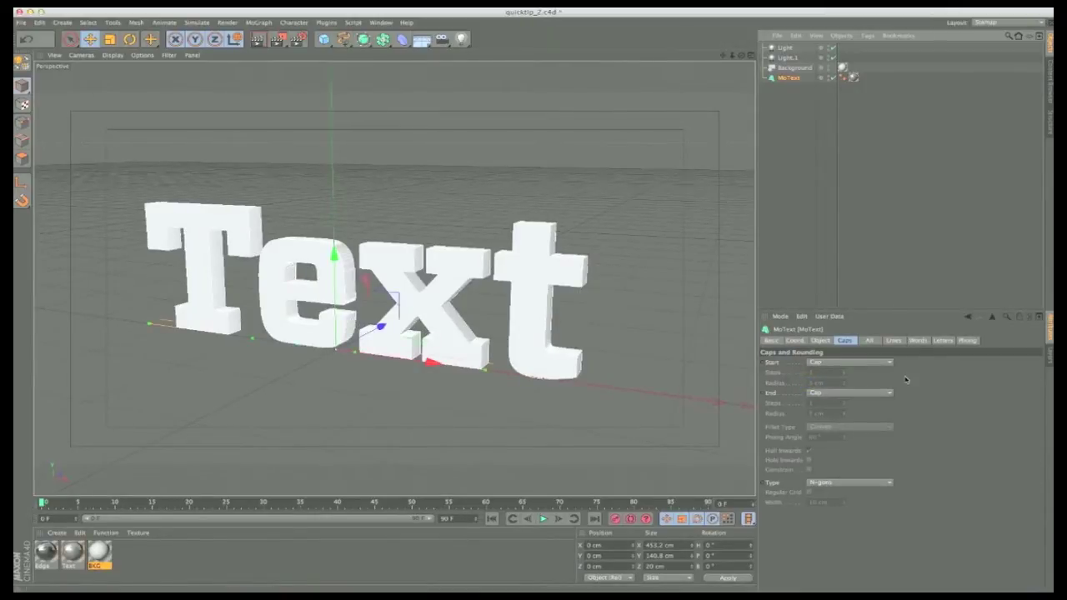
pyautogui.click(844, 363)
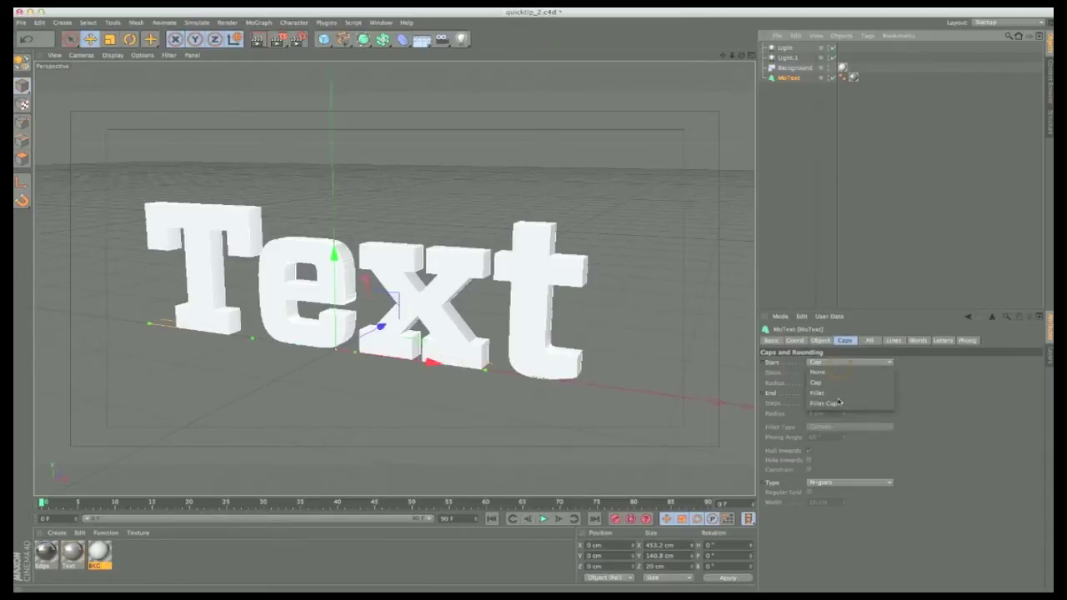
pyautogui.click(838, 402)
pyautogui.click(835, 391)
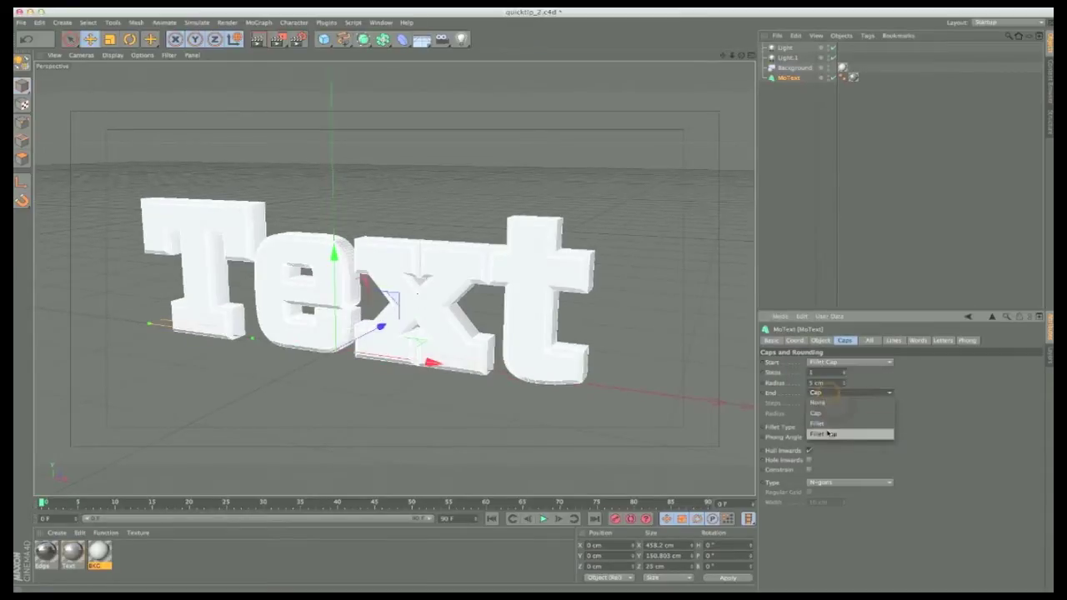
pyautogui.click(827, 433)
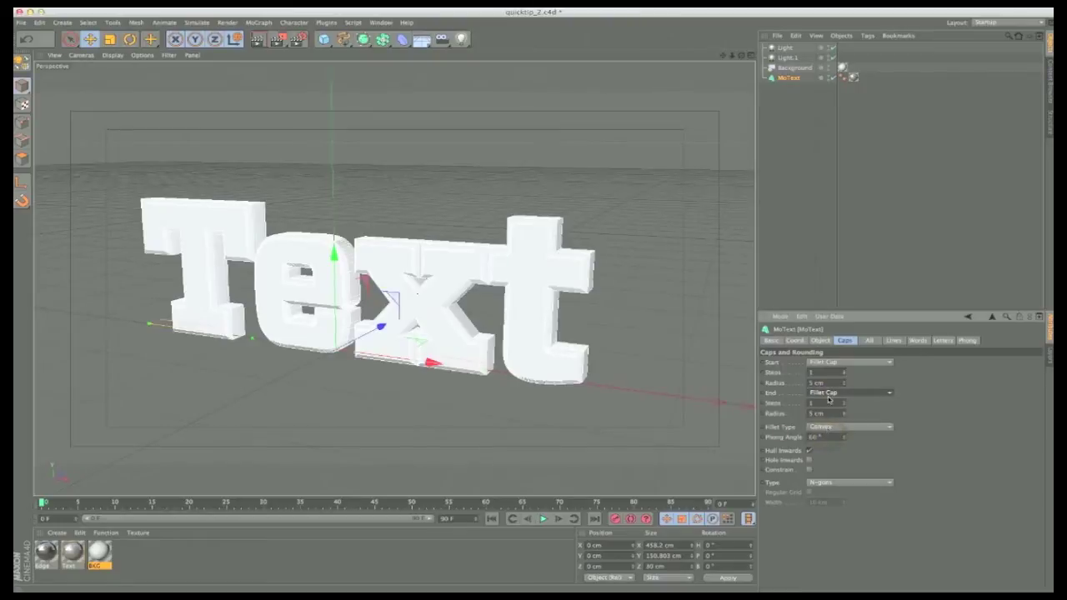
pyautogui.click(830, 428)
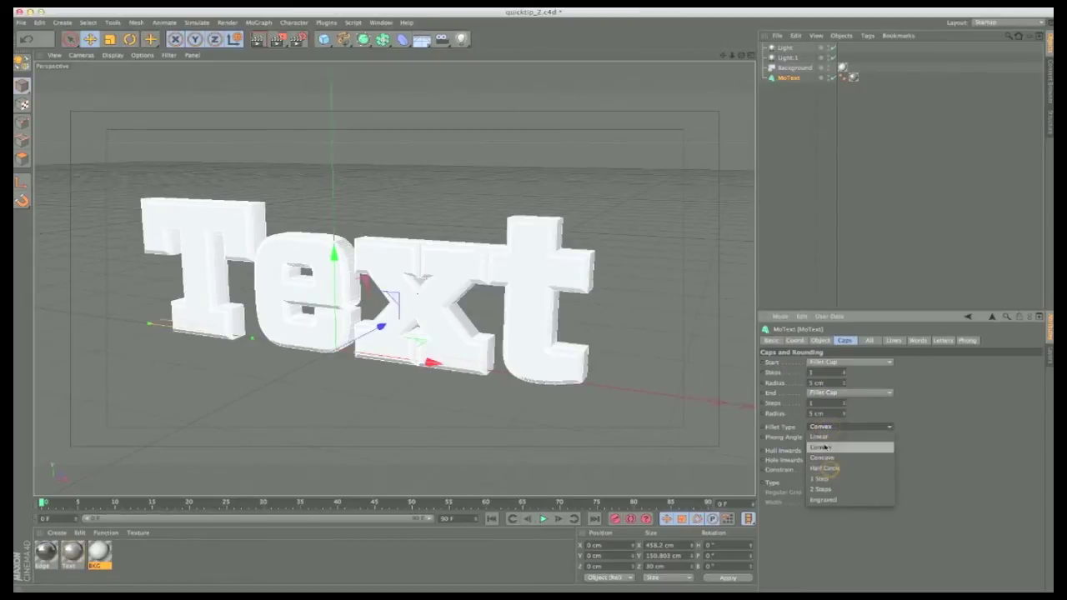
pyautogui.click(823, 500)
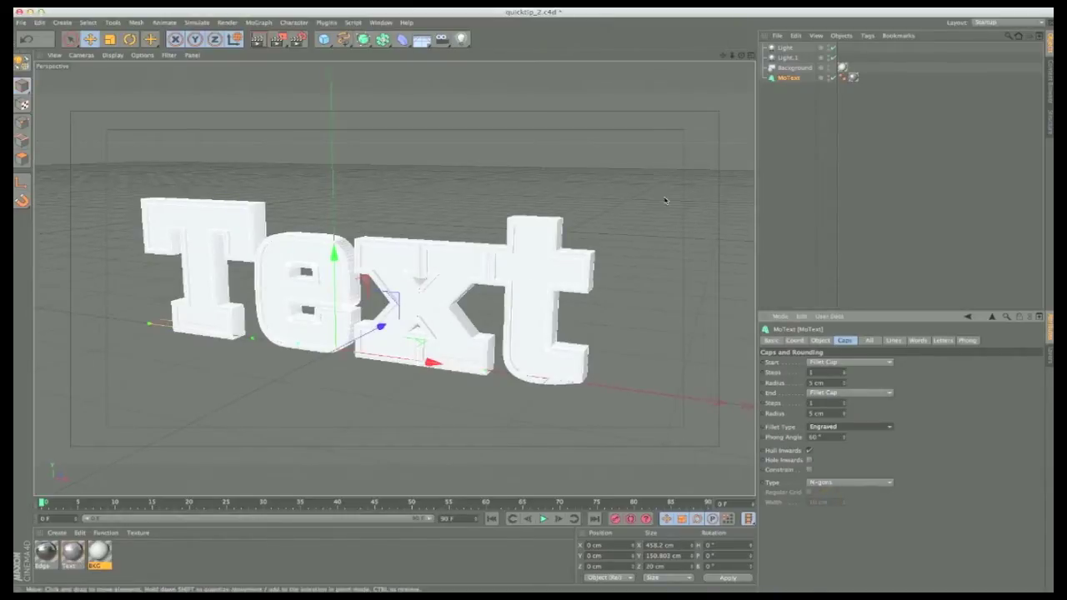
# Step: Apply the Edge material to the MoText object and restrict it to the C1 selection
pyautogui.moveTo(38, 561); pyautogui.dragTo(794, 80)
pyautogui.click(864, 77)
pyautogui.click(840, 373)
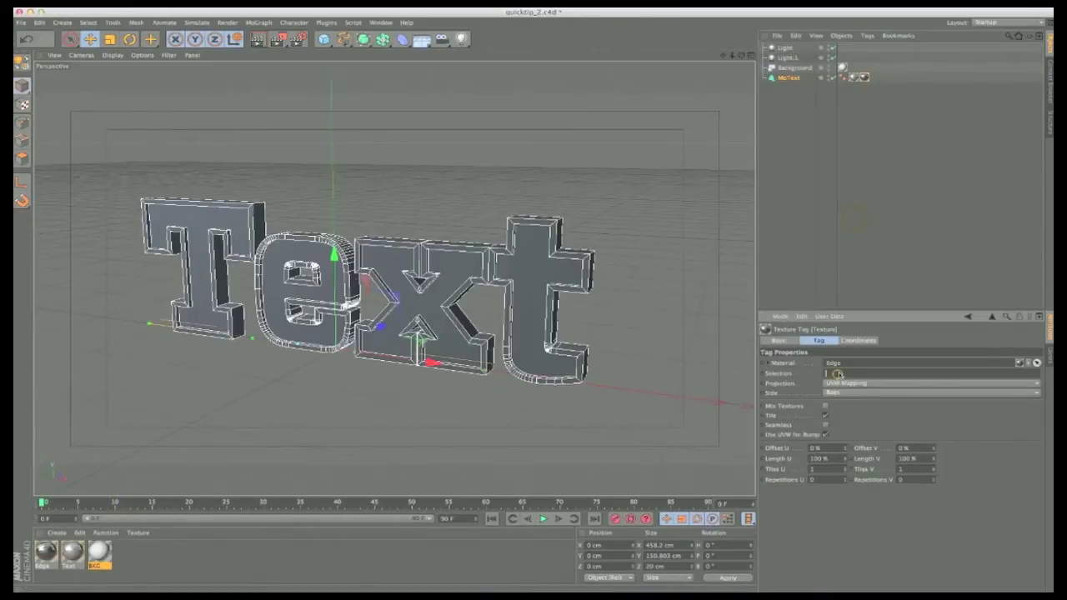
pyautogui.write('C1')
pyautogui.click(894, 346)
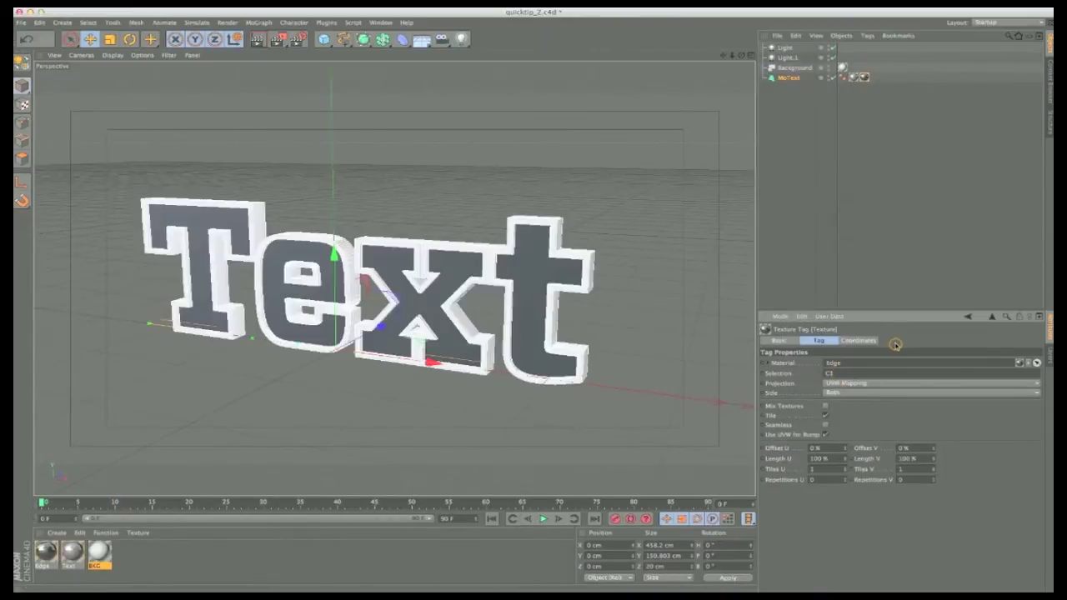
pyautogui.keyDown('alt'); pyautogui.moveTo(550, 290); pyautogui.dragTo(457, 106); pyautogui.keyUp('alt')
pyautogui.keyDown('alt'); pyautogui.moveTo(445, 261); pyautogui.dragTo(448, 261, button='middle'); pyautogui.keyUp('alt')
pyautogui.keyDown('alt'); pyautogui.moveTo(418, 265); pyautogui.dragTo(417, 262); pyautogui.keyUp('alt')
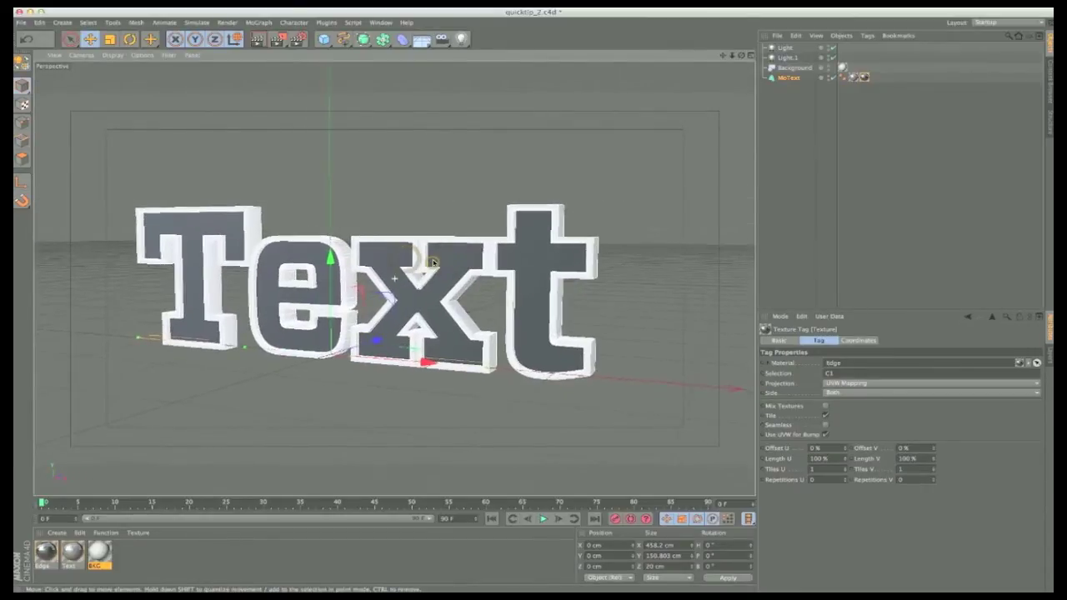
pyautogui.click(789, 77)
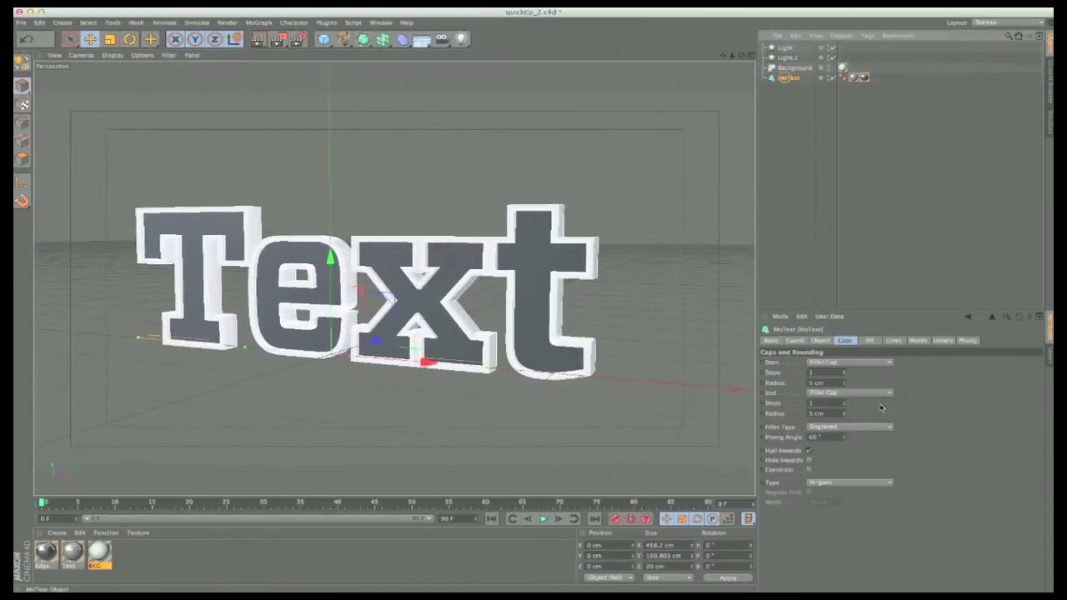
pyautogui.click(836, 426)
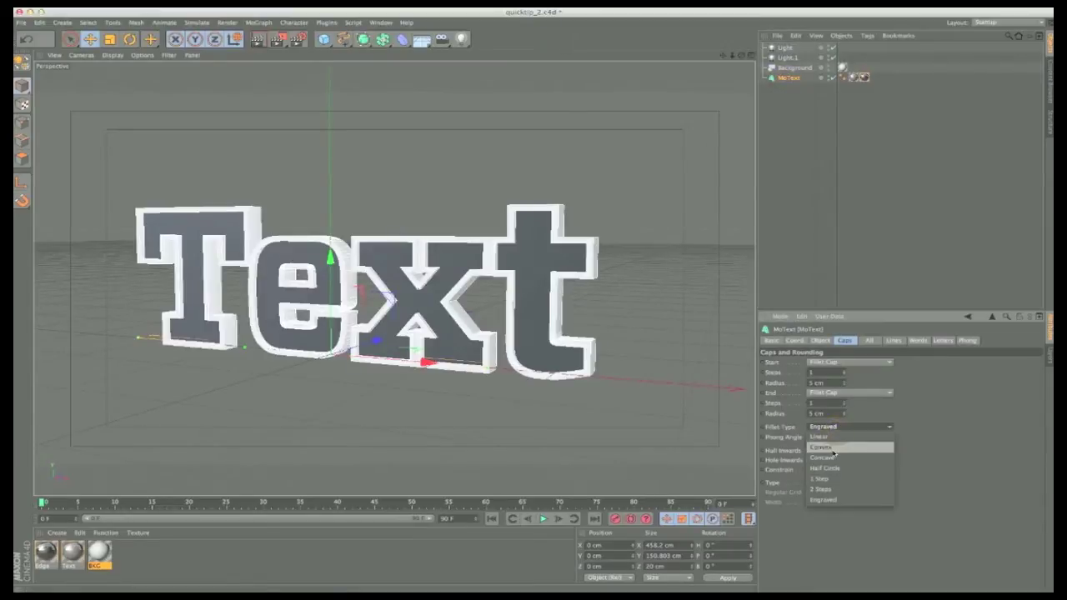
pyautogui.click(932, 396)
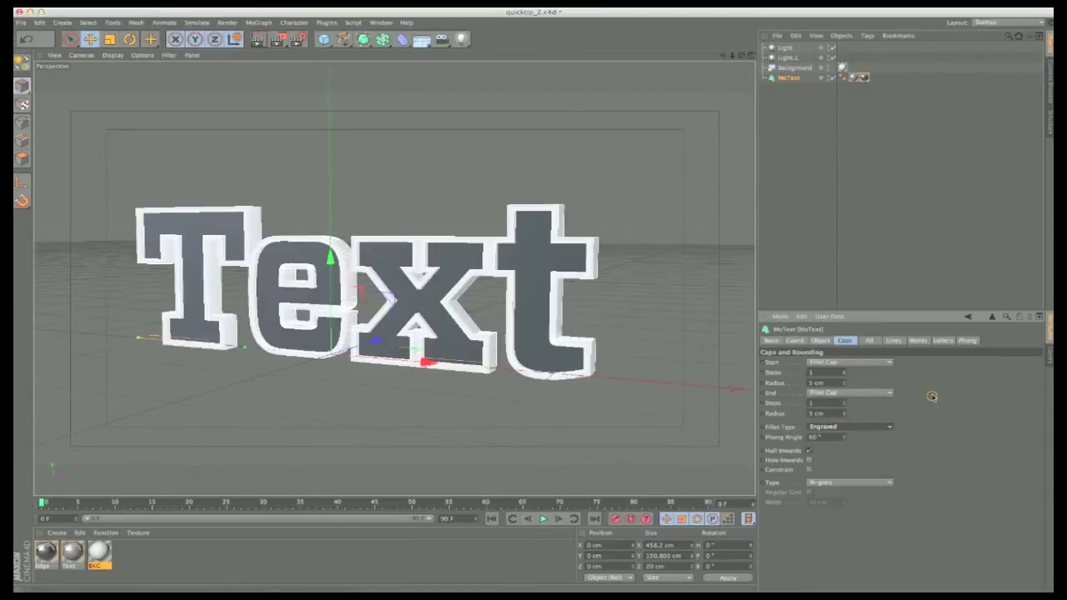
# Step: Delete the MoText object from the scene
pyautogui.click(788, 78)
pyautogui.press('Delete')
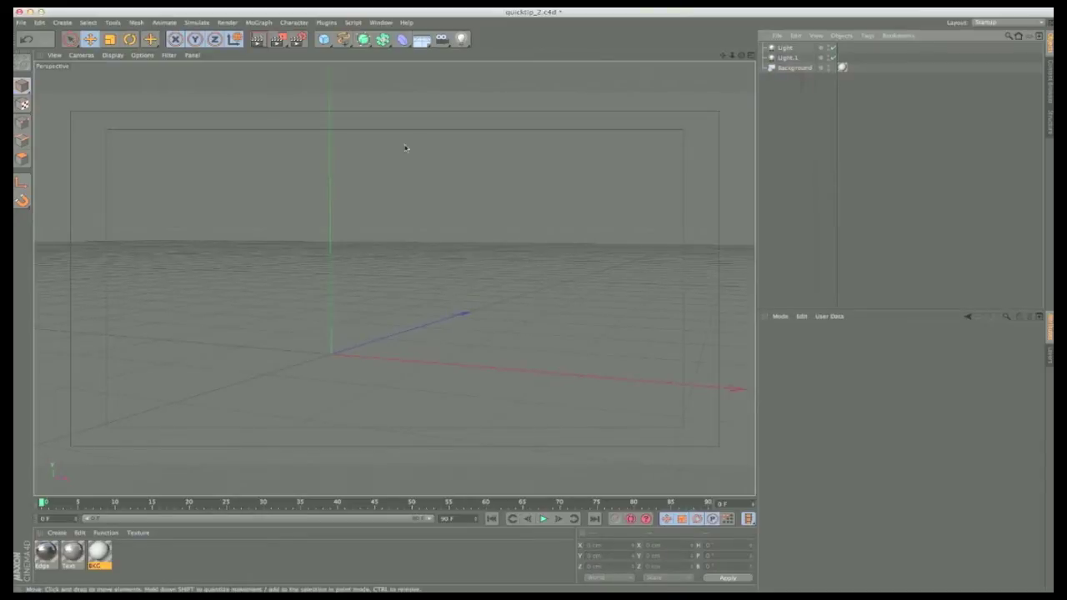
pyautogui.click(386, 173)
# Step: Add a Text spline in the Vitesse font and place it below Background in the object hierarchy
pyautogui.click(323, 38)
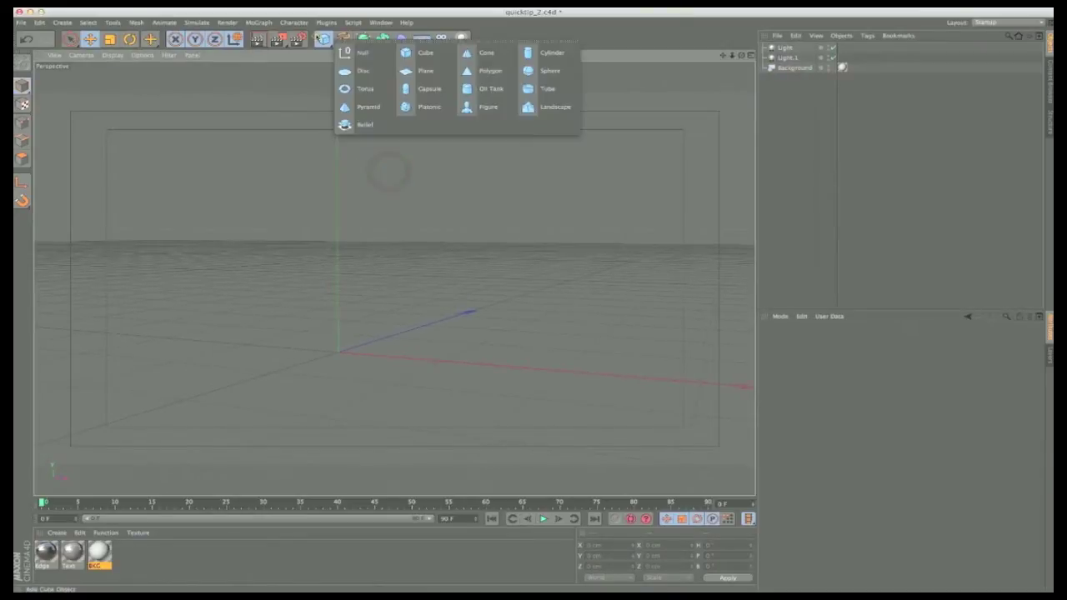
pyautogui.click(343, 40)
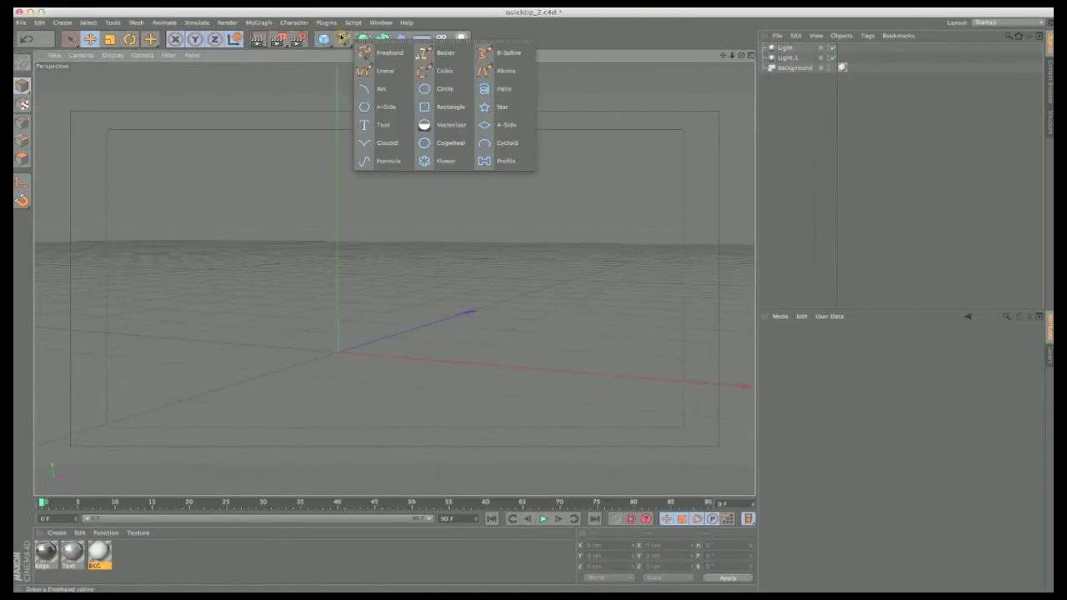
pyautogui.click(391, 124)
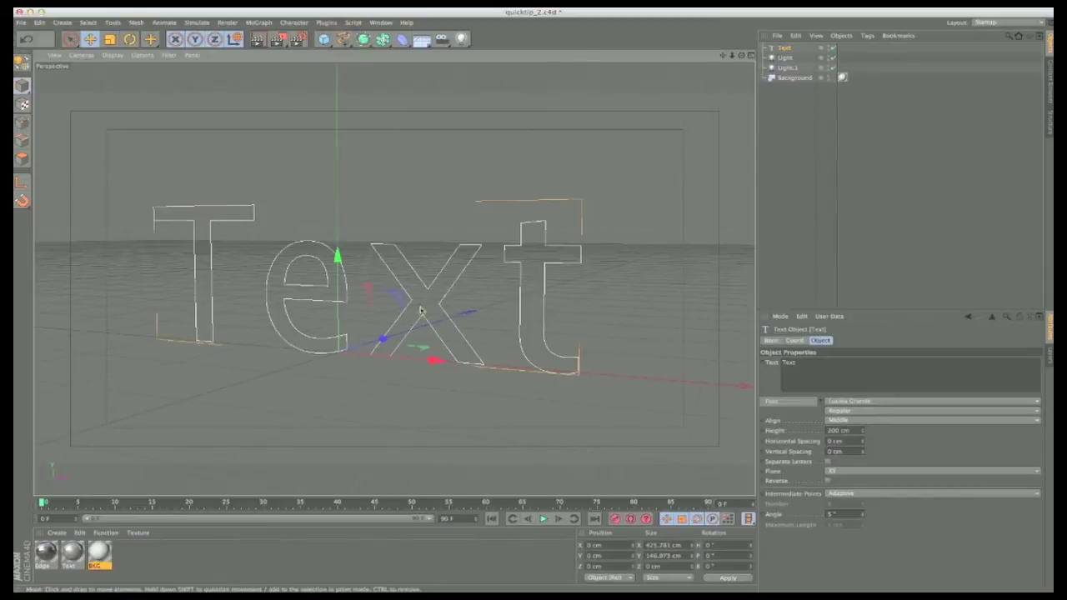
pyautogui.click(843, 404)
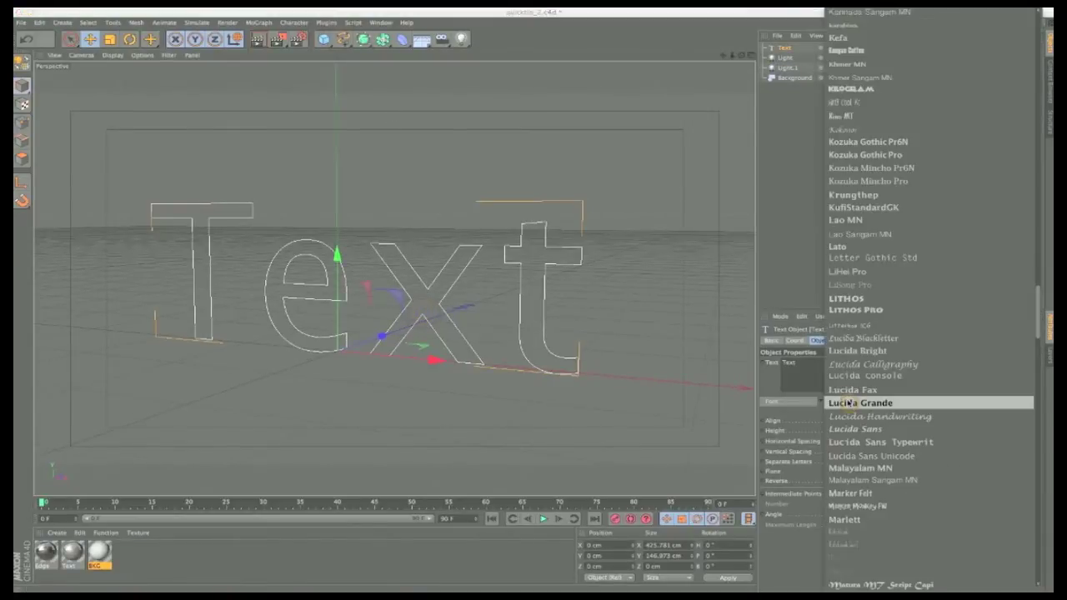
pyautogui.scroll(-15, 844, 403)
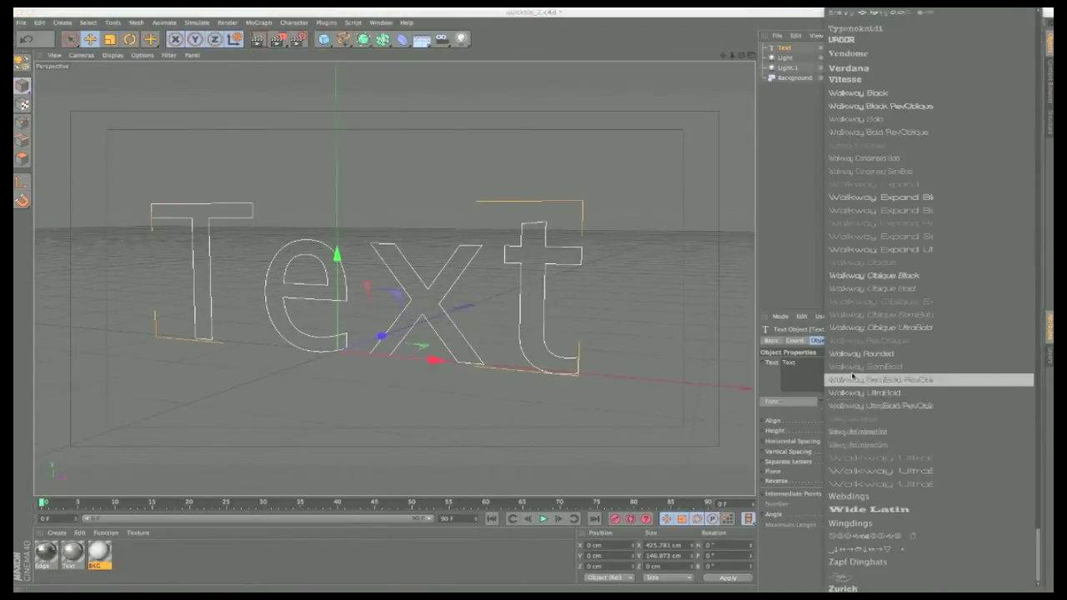
pyautogui.click(846, 78)
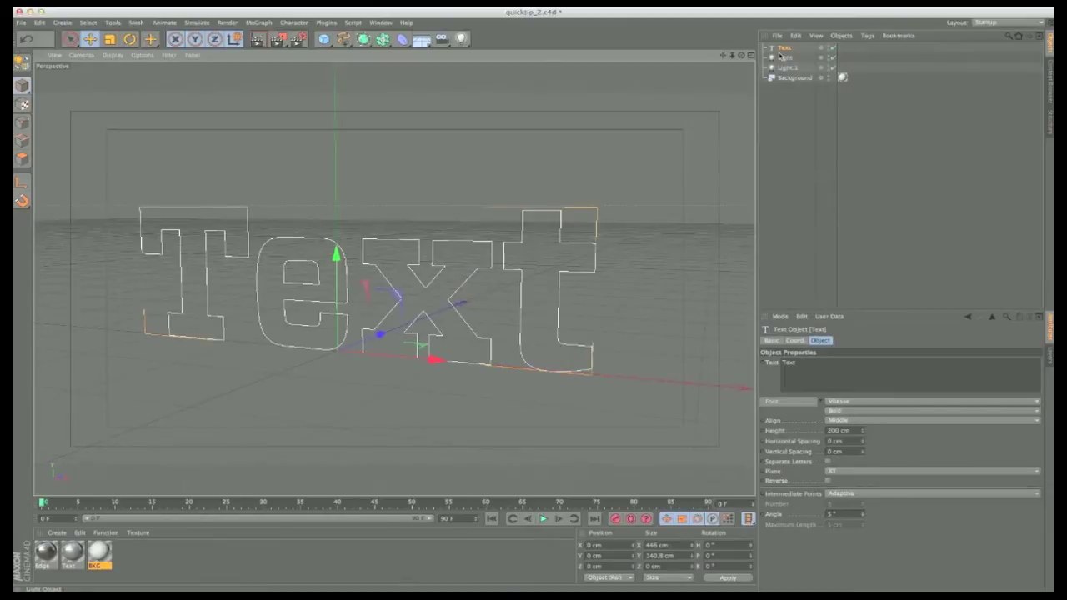
pyautogui.moveTo(781, 49); pyautogui.dragTo(784, 86)
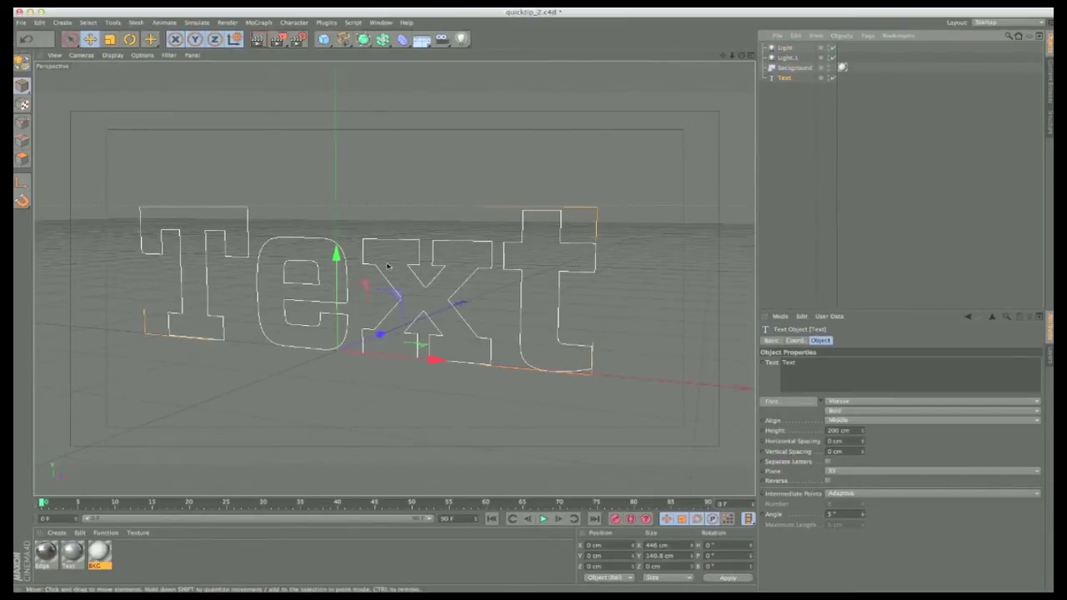
pyautogui.moveTo(387, 265); pyautogui.dragTo(455, 261)
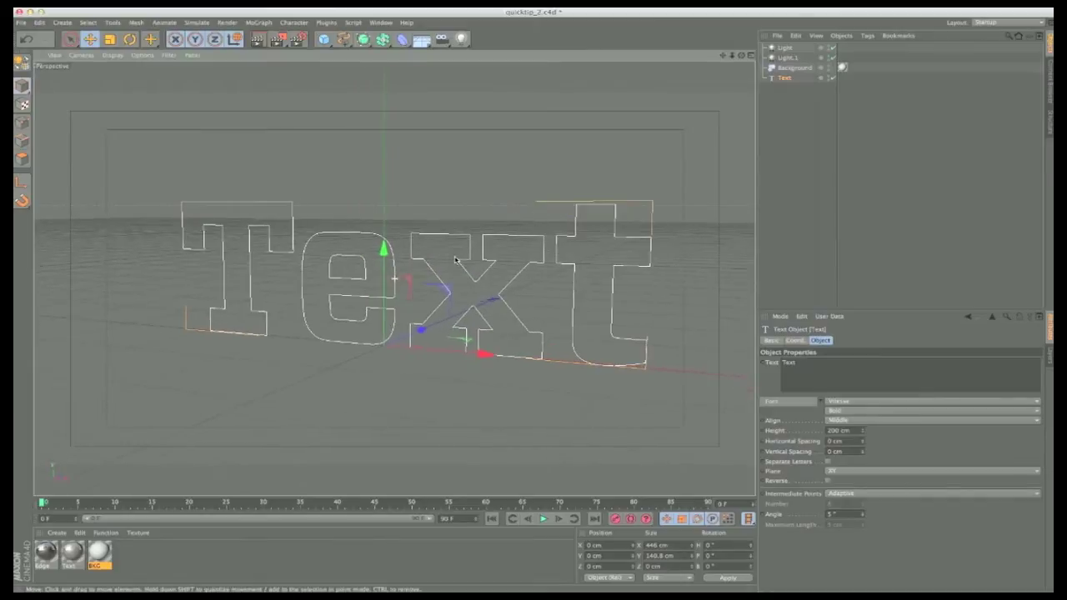
pyautogui.click(326, 23)
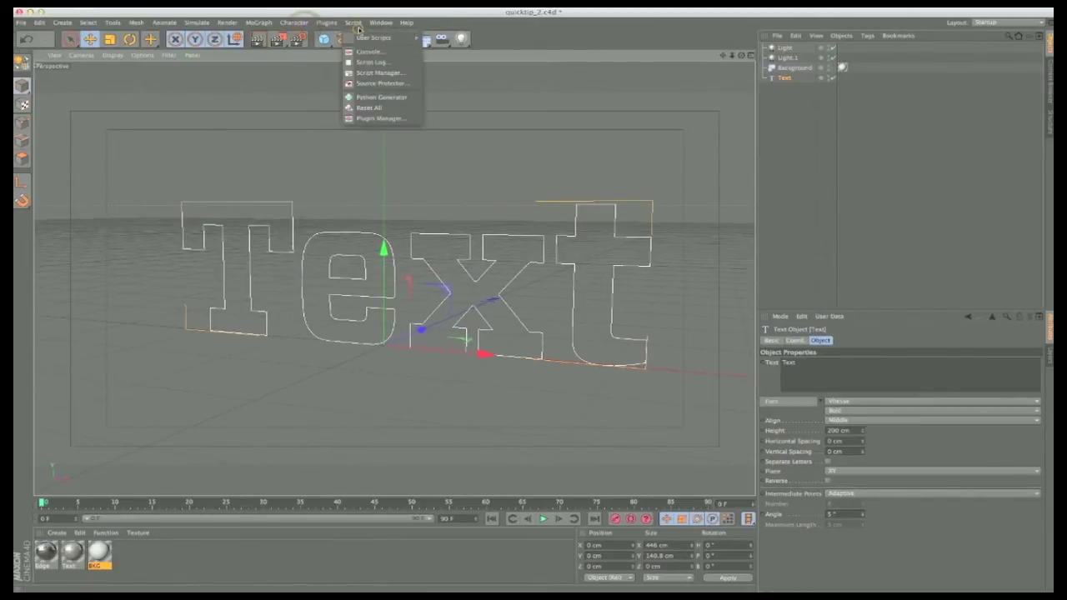
pyautogui.click(358, 25)
pyautogui.click(360, 25)
pyautogui.click(333, 65)
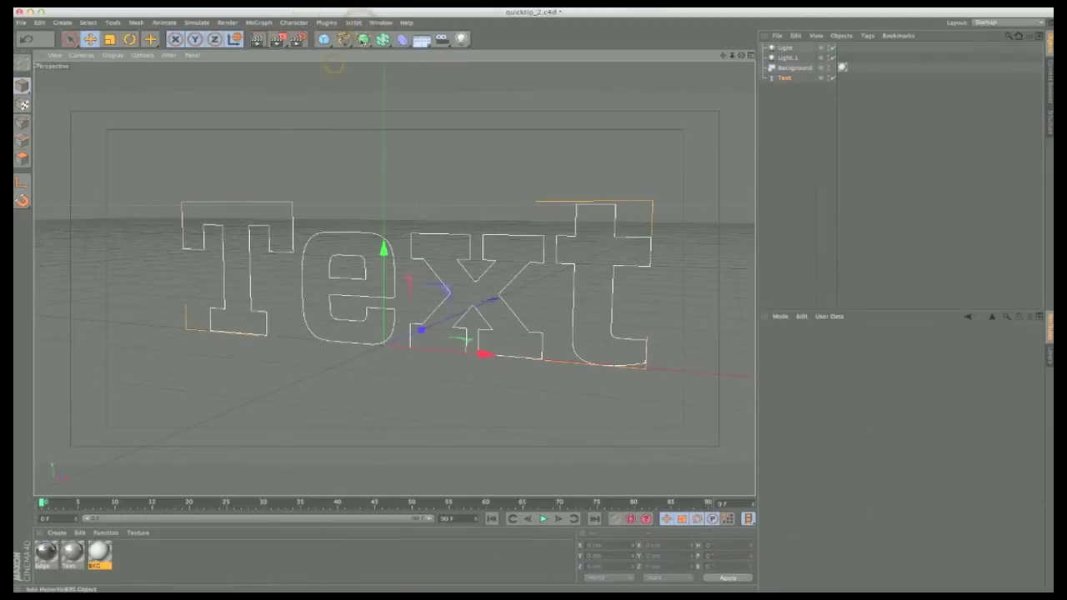
# Step: Add an Extrude NURBS object below Background and make the Text spline its child
pyautogui.click(363, 39)
pyautogui.click(482, 53)
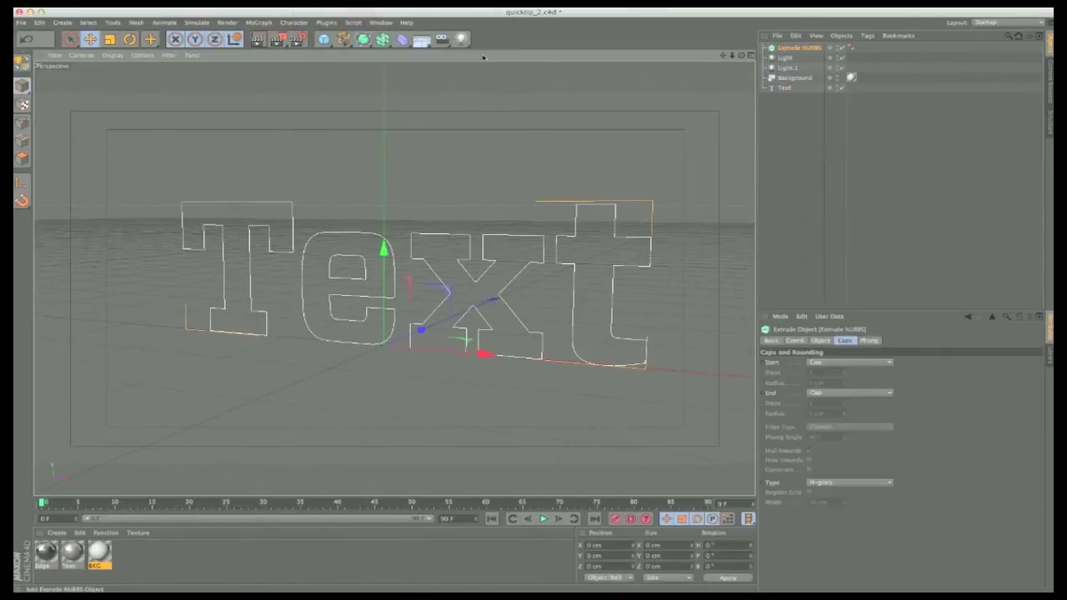
pyautogui.moveTo(790, 51); pyautogui.dragTo(786, 77)
pyautogui.click(785, 89)
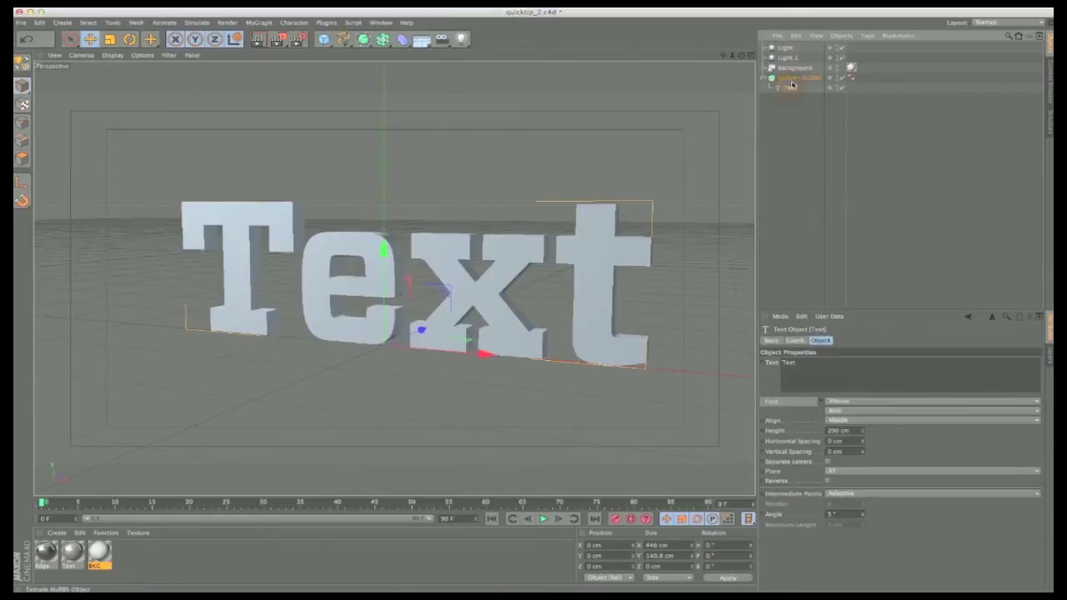
# Step: Create an instance of the Text spline and place it below the Extrude NURBS group in the hierarchy
pyautogui.keyDown('alt'); pyautogui.moveTo(402, 157); pyautogui.dragTo(376, 186); pyautogui.keyUp('alt')
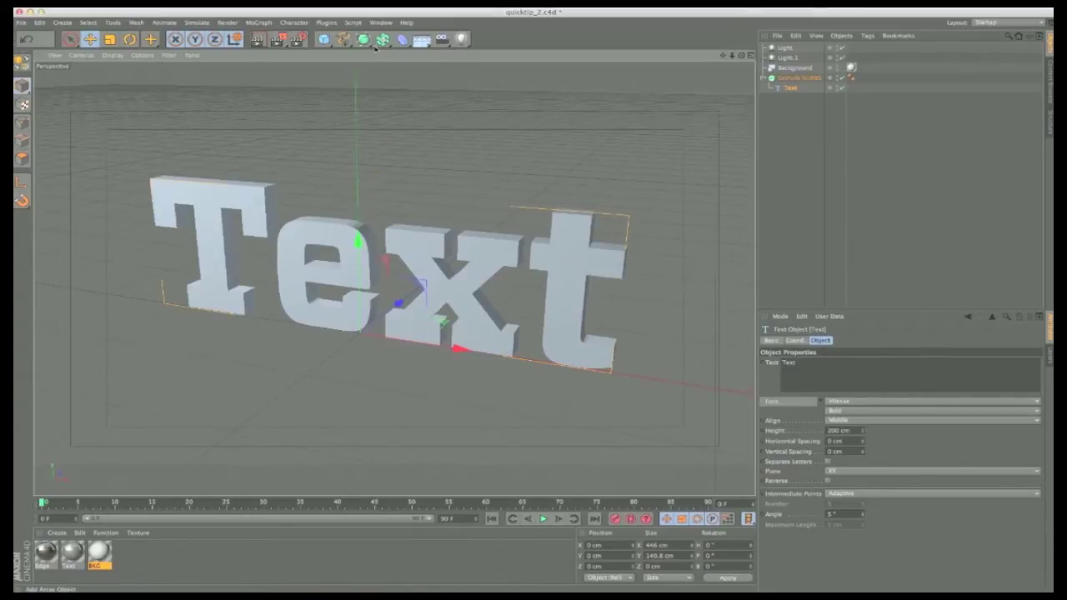
pyautogui.click(401, 42)
pyautogui.click(402, 40)
pyautogui.click(381, 39)
pyautogui.click(596, 72)
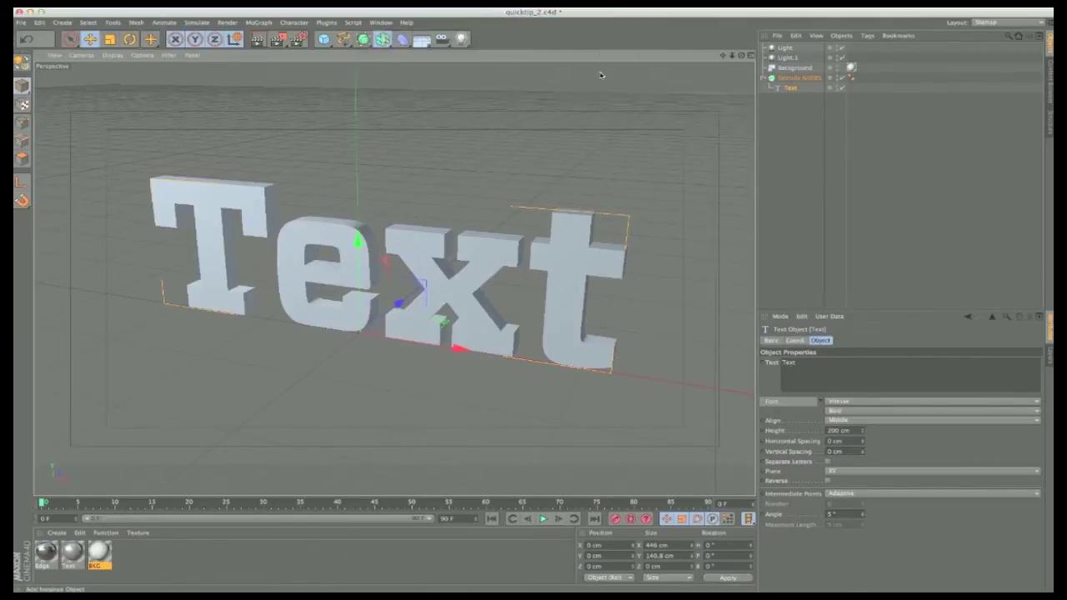
pyautogui.click(790, 98)
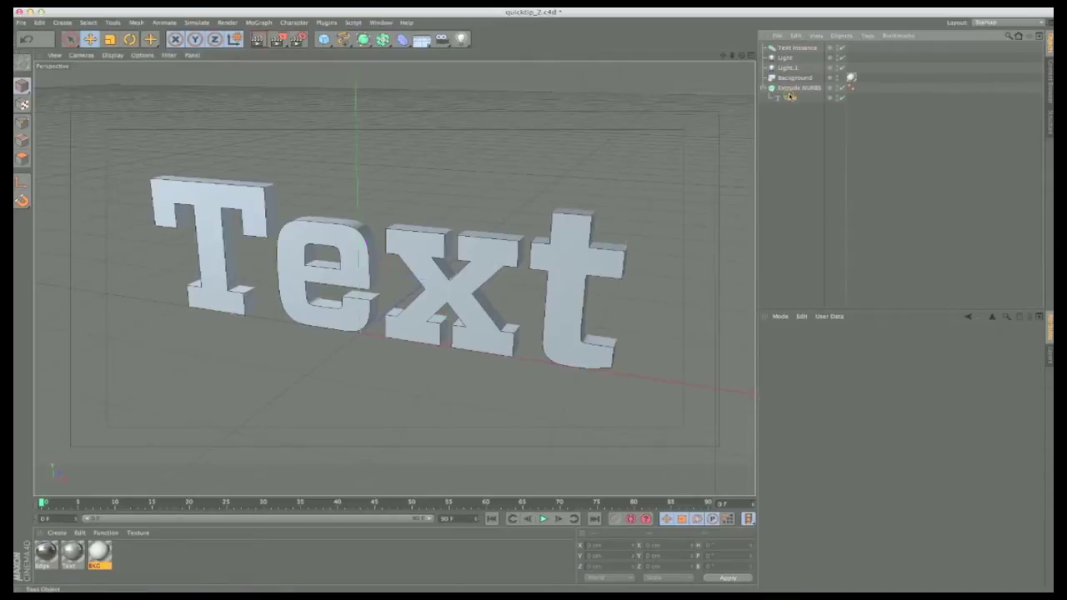
pyautogui.click(794, 49)
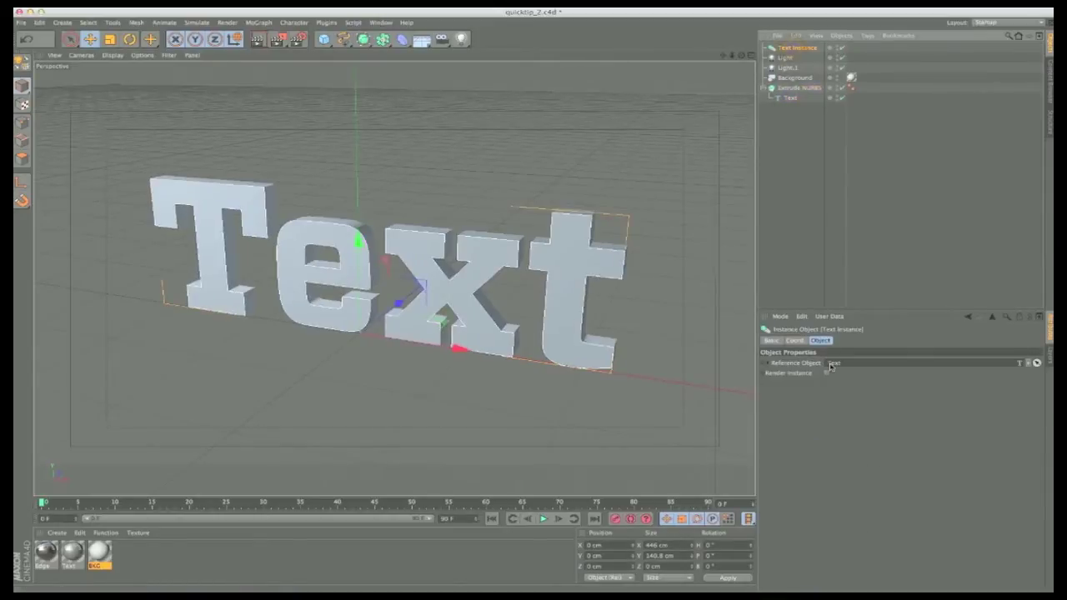
pyautogui.moveTo(797, 49); pyautogui.dragTo(796, 106)
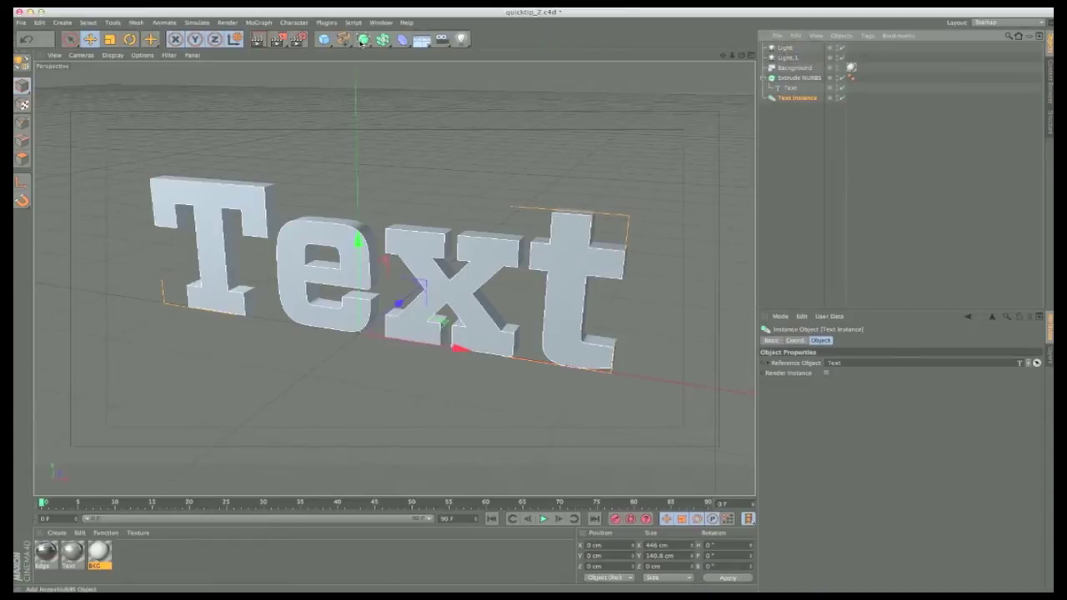
# Step: Add a Sweep NURBS object at the end of the hierarchy and make the Text instance its child
pyautogui.moveTo(364, 42); pyautogui.dragTo(392, 90)
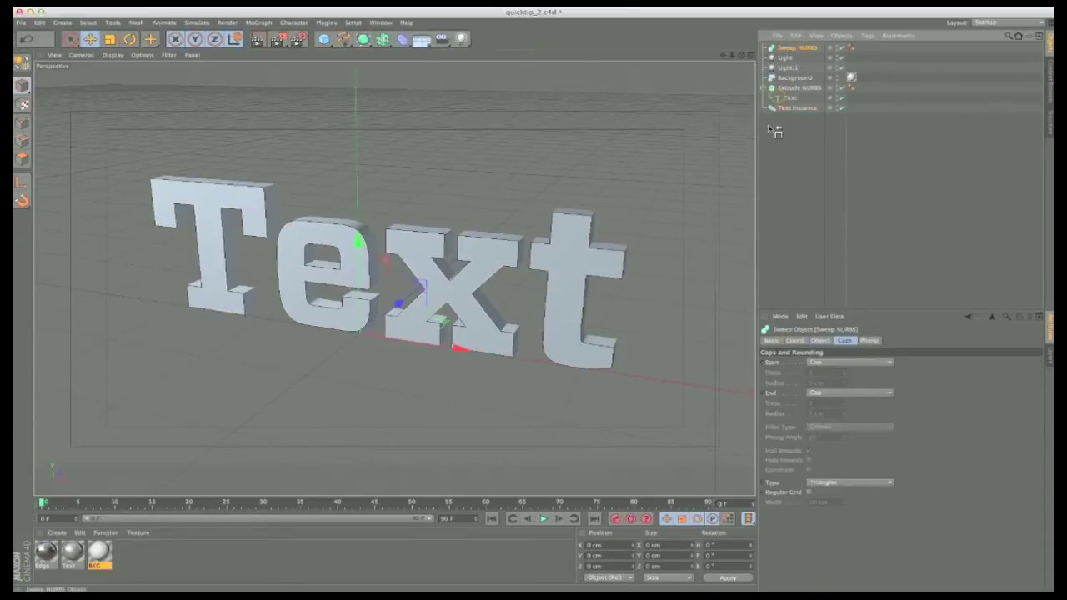
pyautogui.moveTo(795, 47); pyautogui.dragTo(800, 108)
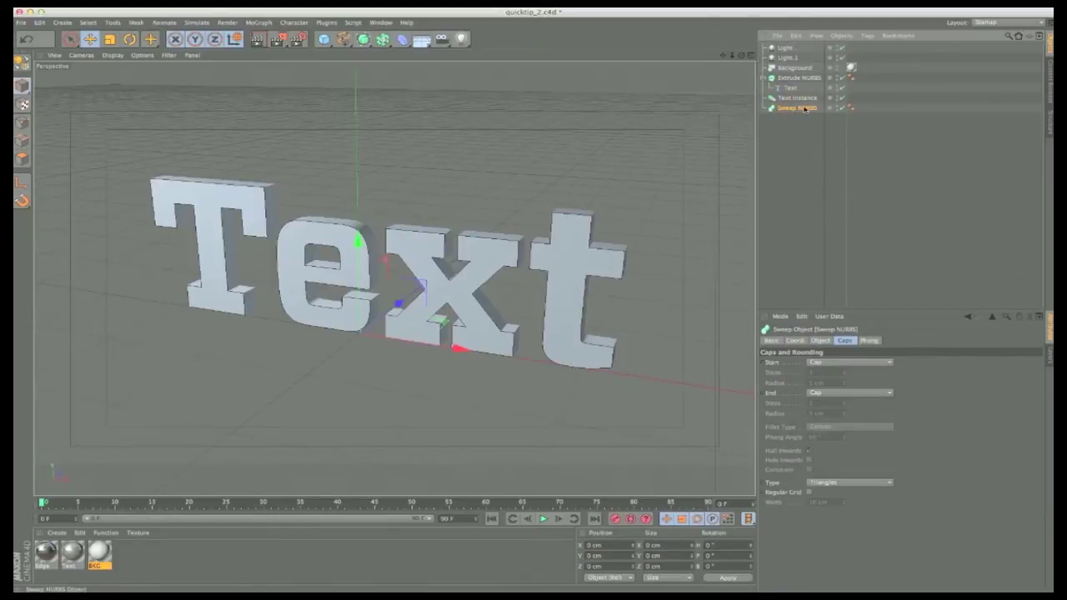
pyautogui.moveTo(796, 97); pyautogui.dragTo(798, 109)
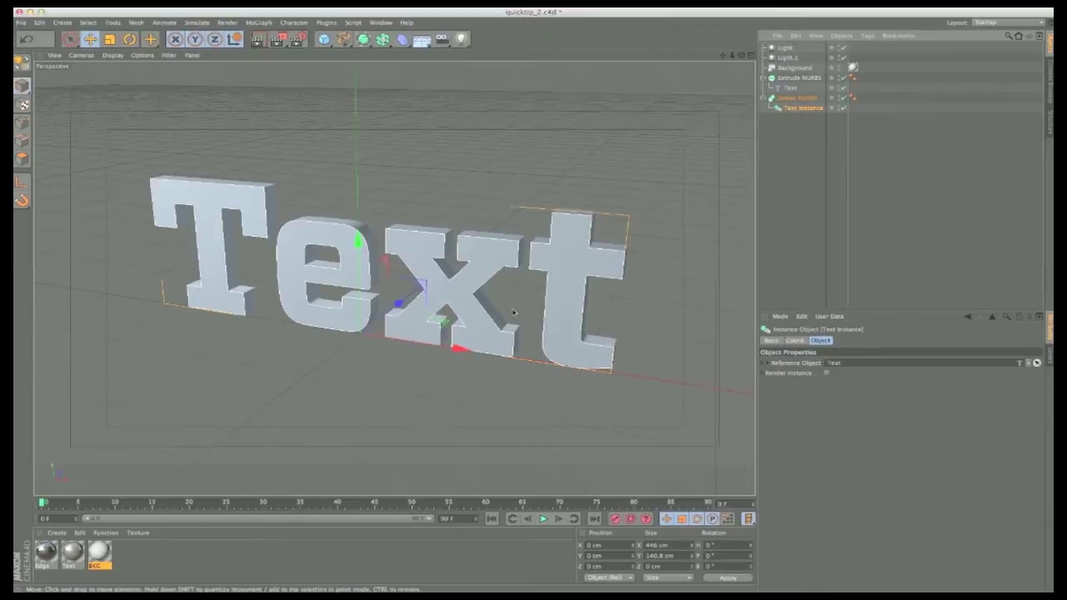
# Step: Add a Profile spline and make it a child of the Sweep NURBS, above the Text instance
pyautogui.click(344, 39)
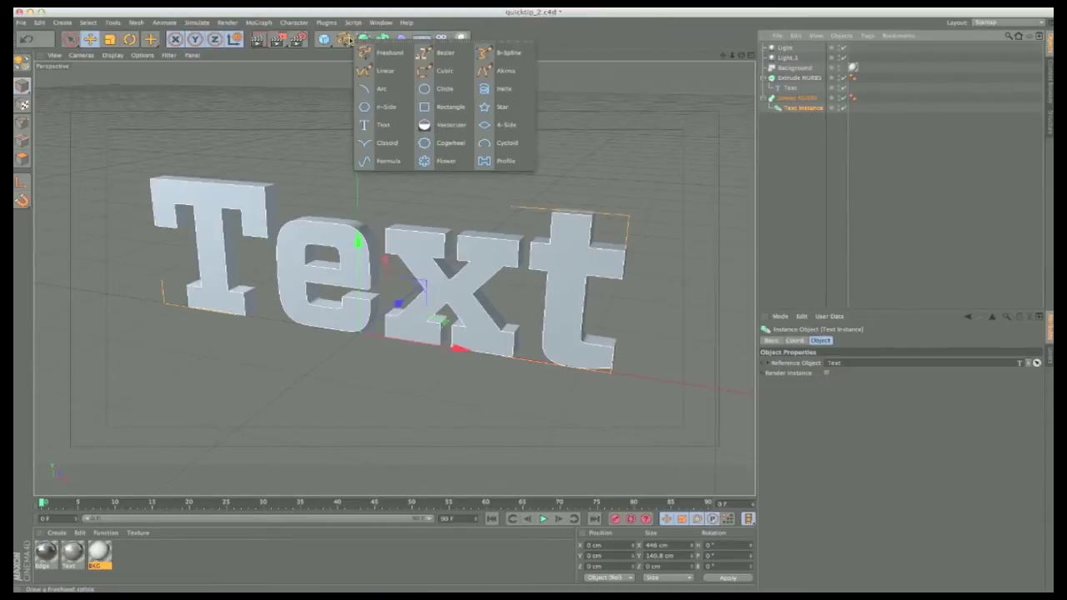
pyautogui.click(491, 162)
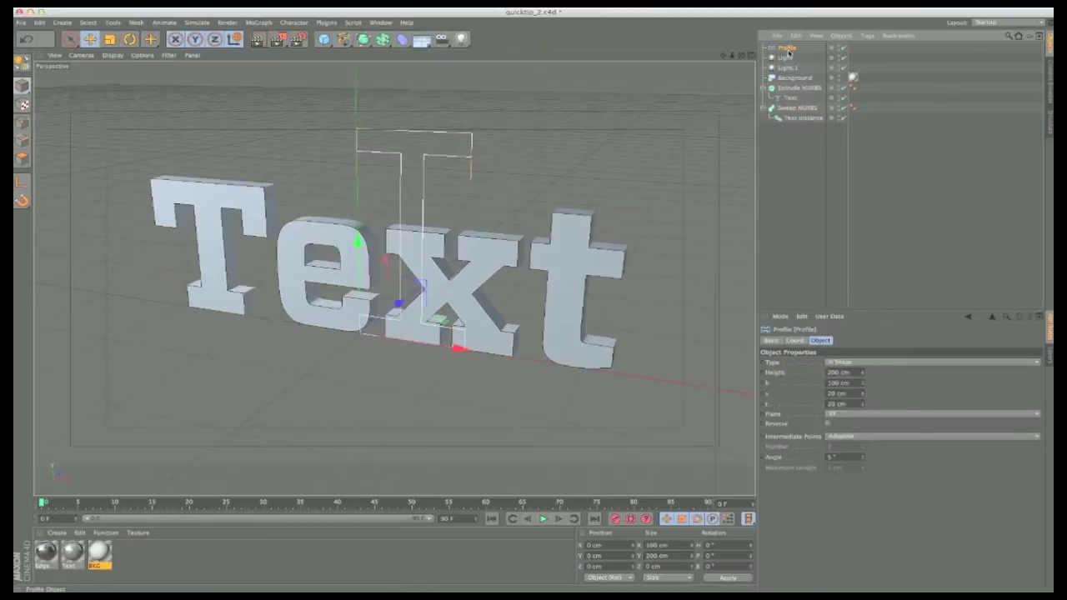
pyautogui.moveTo(791, 112); pyautogui.dragTo(791, 109)
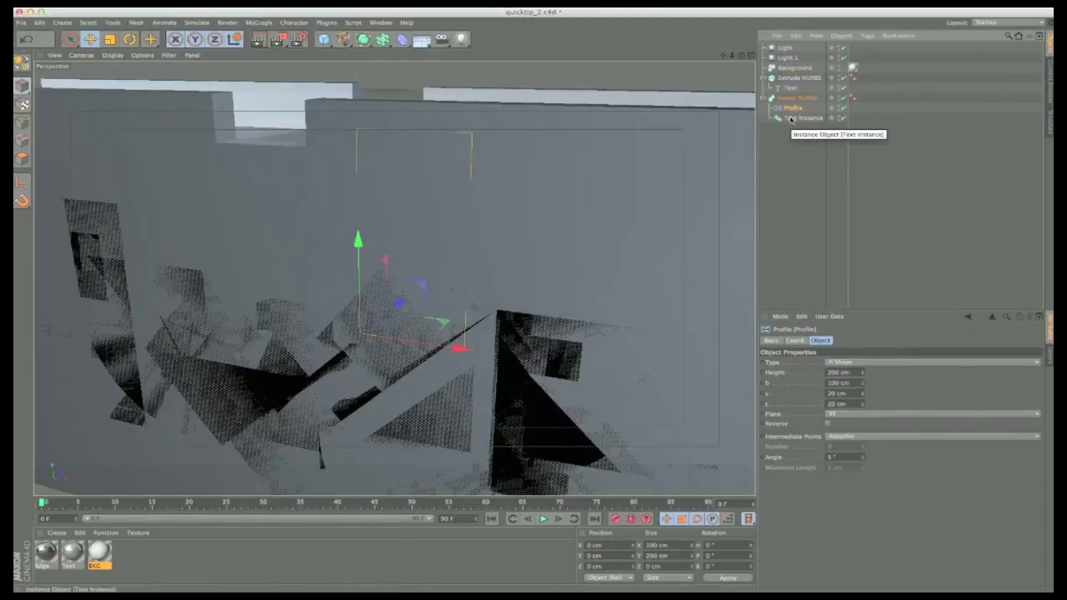
# Step: Set the Profile spline's height to 30 cm, b to 5 cm, s to 10 cm and t to 5 cm
pyautogui.click(848, 372)
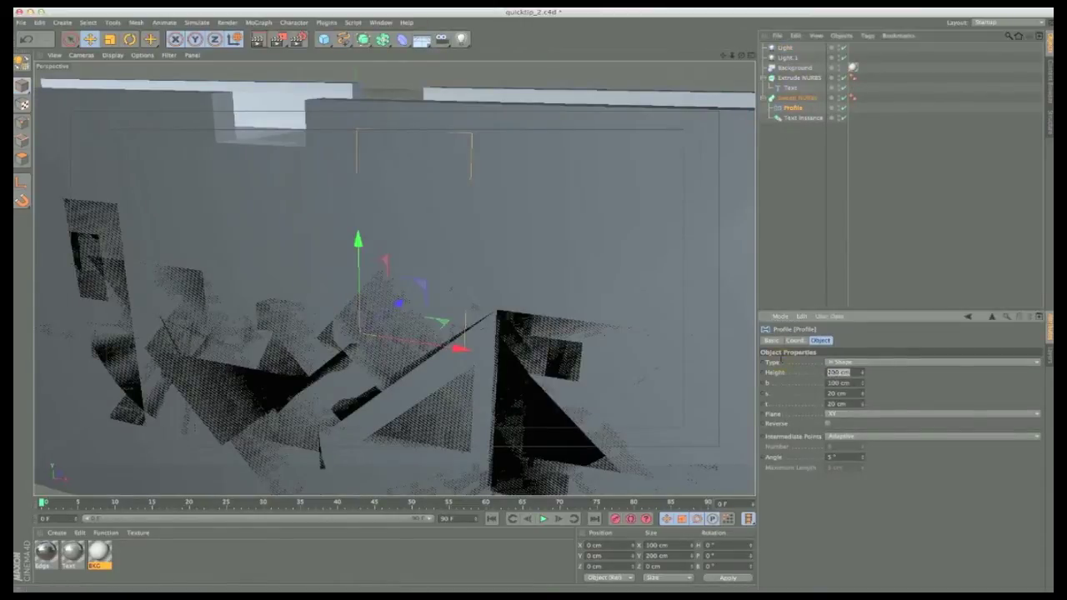
pyautogui.write('30')
pyautogui.press('Tab')
pyautogui.write('5')
pyautogui.press('Tab')
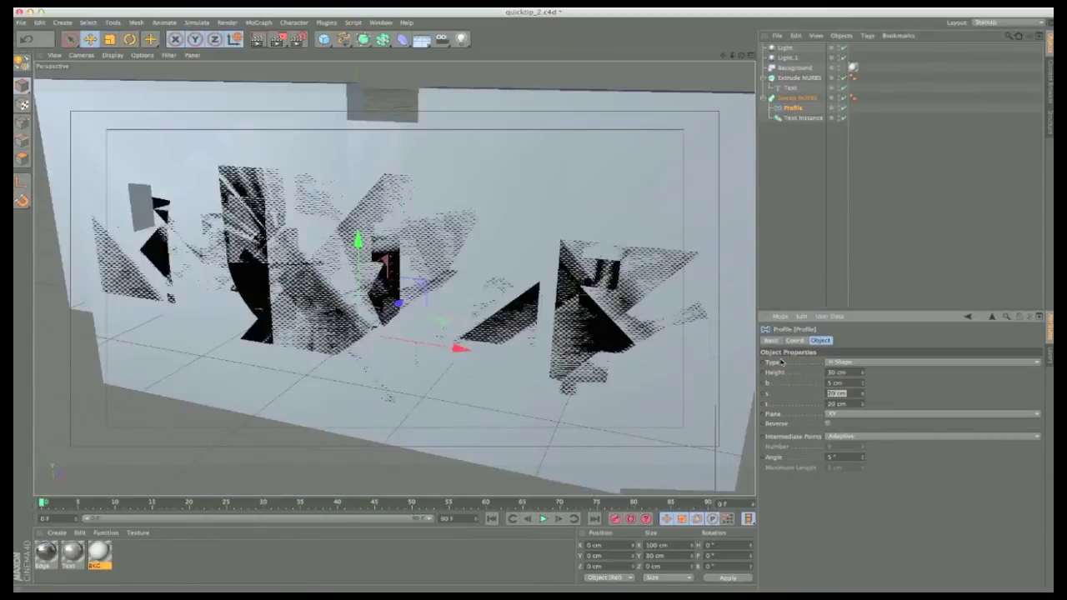
pyautogui.write('10')
pyautogui.press('Tab')
pyautogui.write('5')
pyautogui.press('Tab')
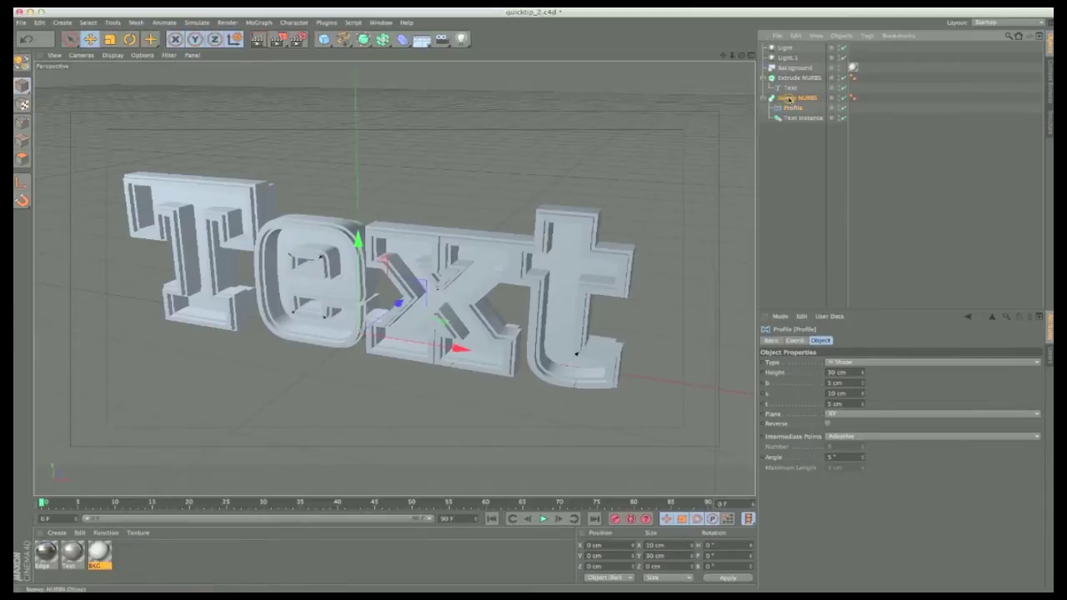
# Step: Move the Sweep NURBS edge along the Z axis to about 21.5 cm
pyautogui.click(404, 302)
pyautogui.moveTo(404, 302); pyautogui.dragTo(407, 295)
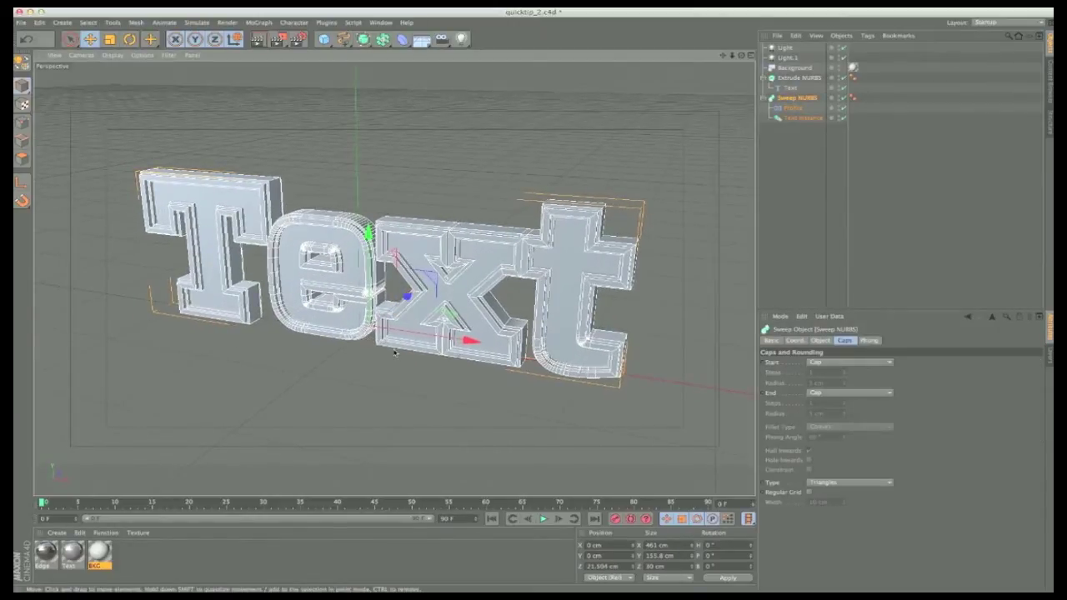
pyautogui.keyDown('alt'); pyautogui.moveTo(392, 351); pyautogui.dragTo(395, 323); pyautogui.keyUp('alt')
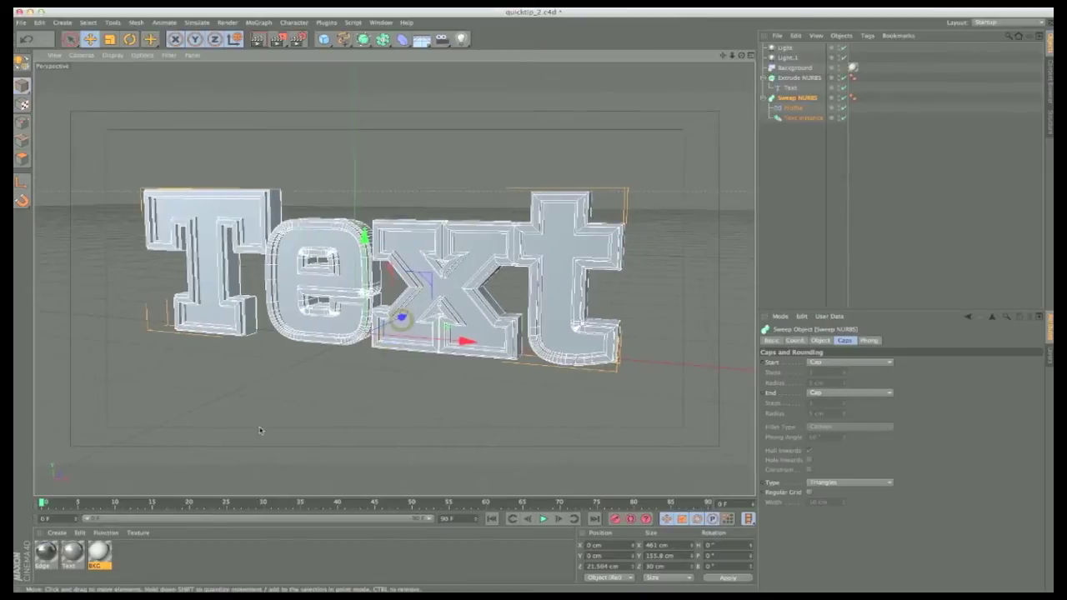
# Step: Apply the Text material to the Extrude NURBS and the Edge material to the Sweep NURBS, and render the view
pyautogui.click(144, 556)
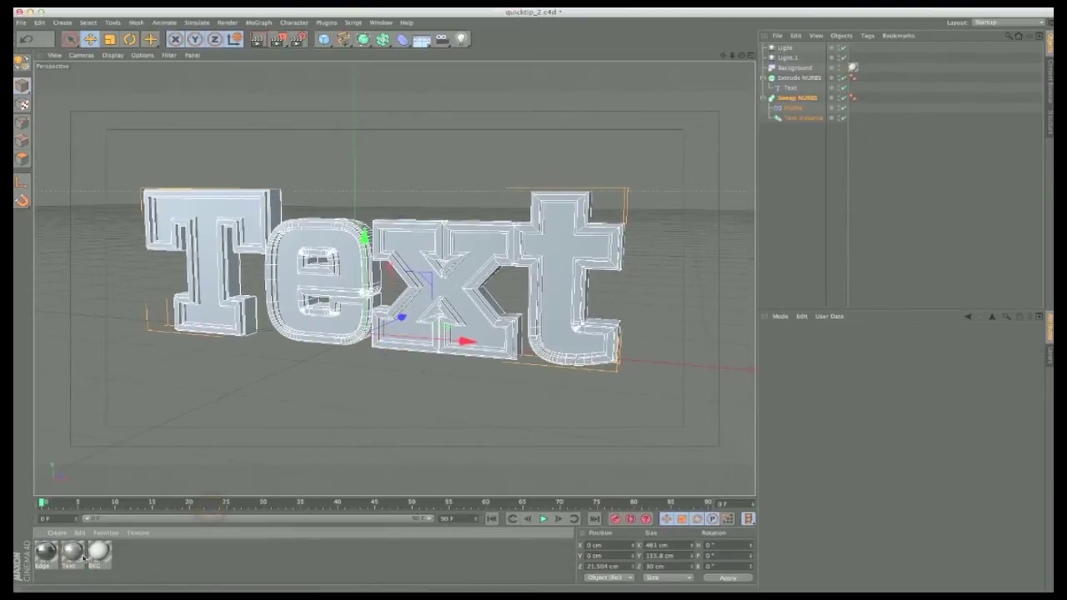
pyautogui.moveTo(72, 551); pyautogui.dragTo(800, 79)
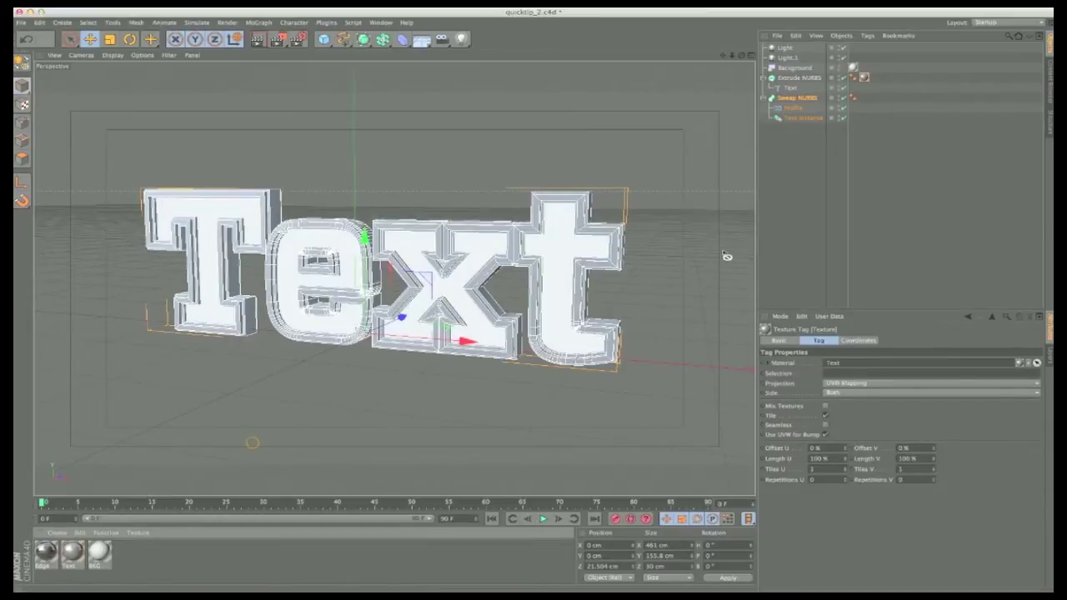
pyautogui.moveTo(726, 256); pyautogui.dragTo(798, 98)
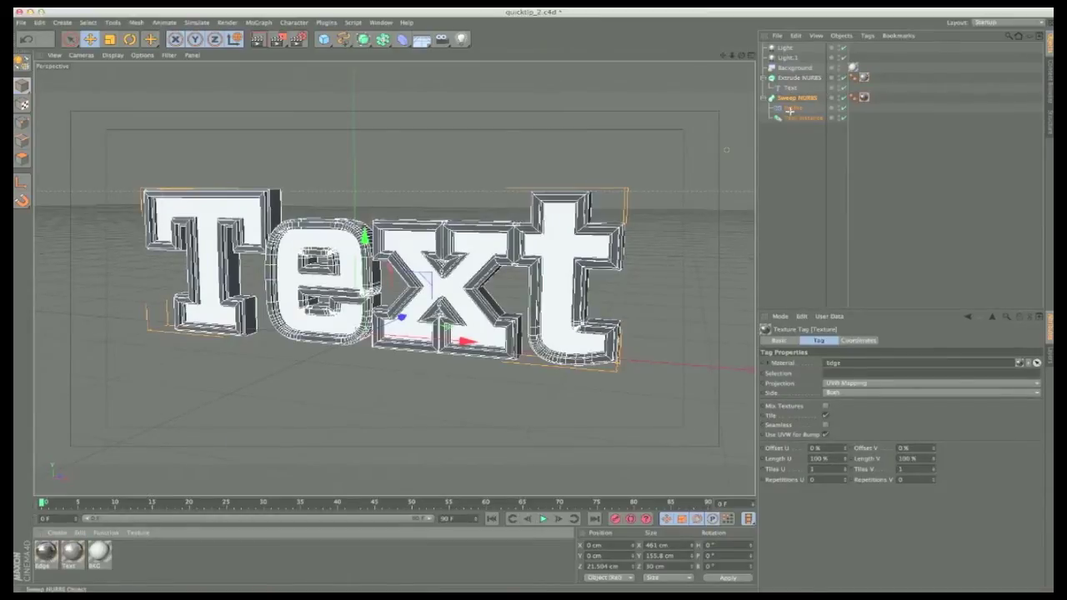
pyautogui.click(329, 96)
pyautogui.click(257, 40)
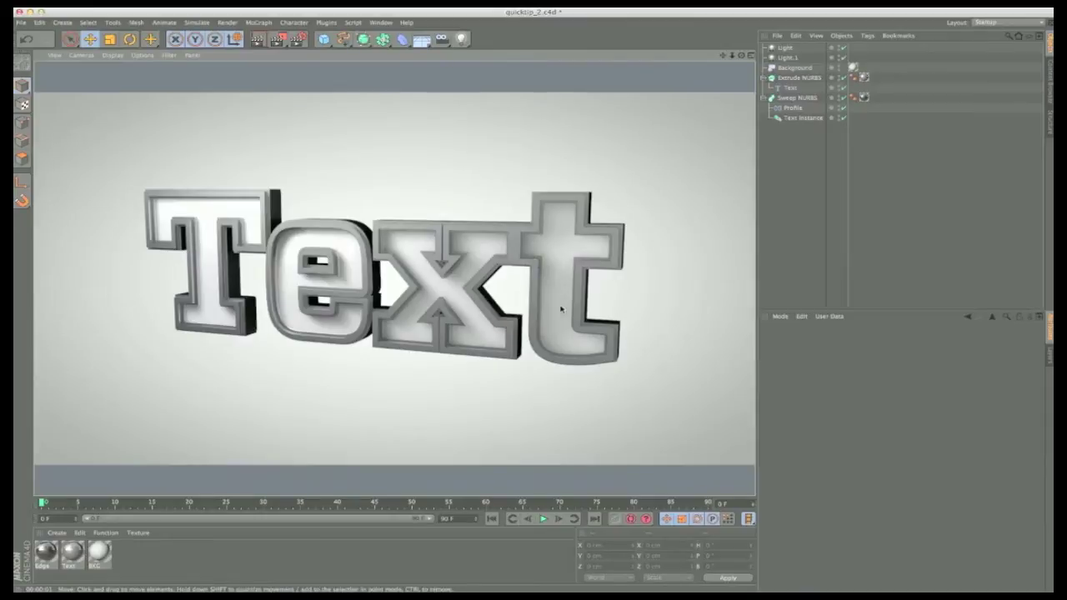
# Step: Try the T Shape type on the Profile spline
pyautogui.click(796, 109)
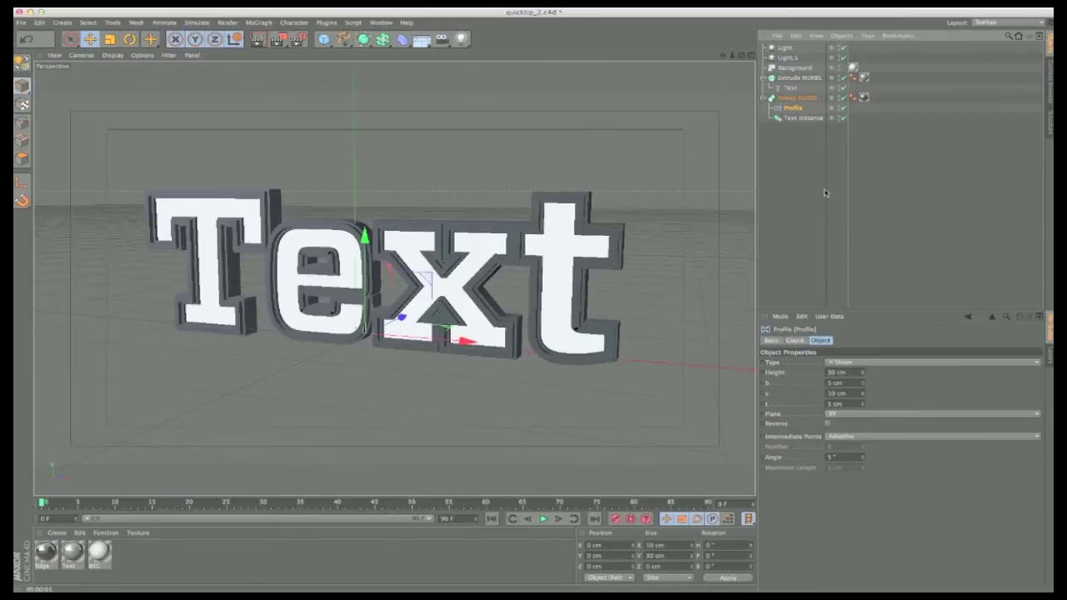
pyautogui.click(863, 365)
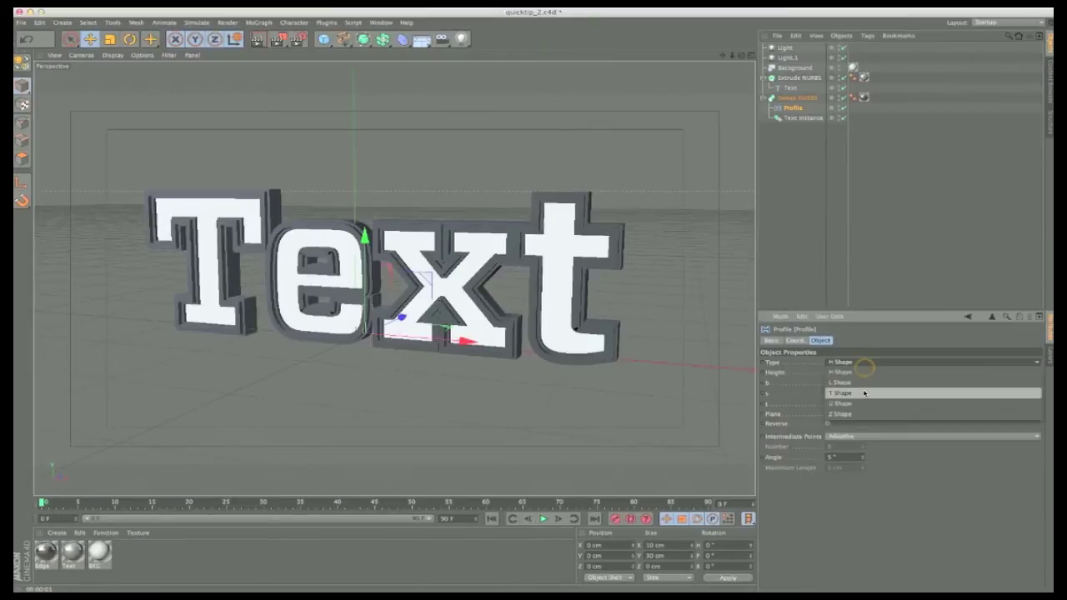
pyautogui.click(863, 392)
pyautogui.keyDown('alt'); pyautogui.moveTo(534, 294); pyautogui.dragTo(523, 260); pyautogui.keyUp('alt')
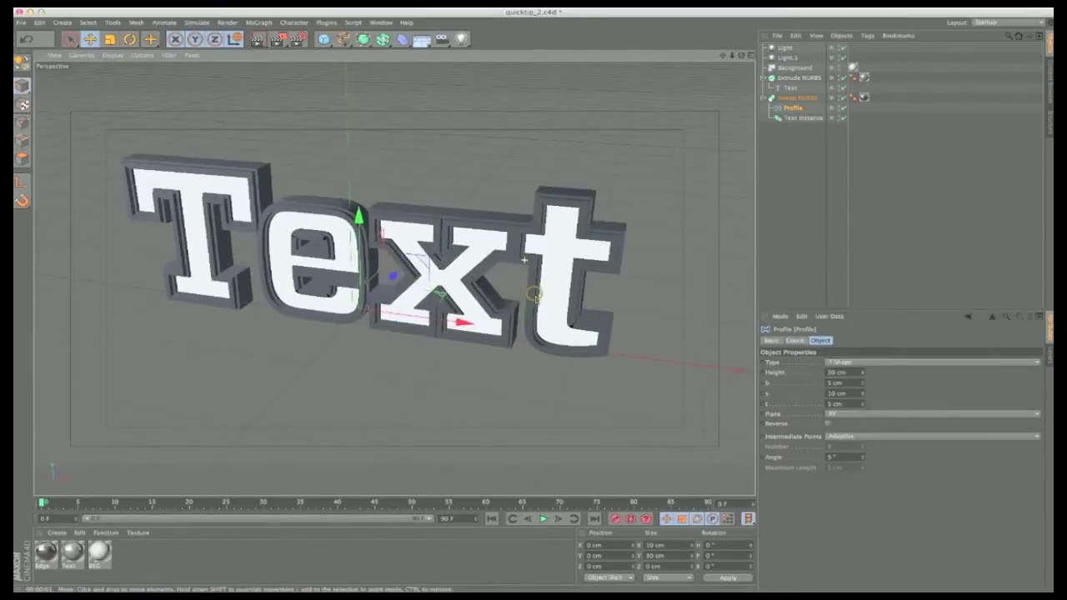
# Step: Change the Profile spline's type to Z Shape and set s to 7 cm and t to 6 cm
pyautogui.click(863, 362)
pyautogui.click(868, 415)
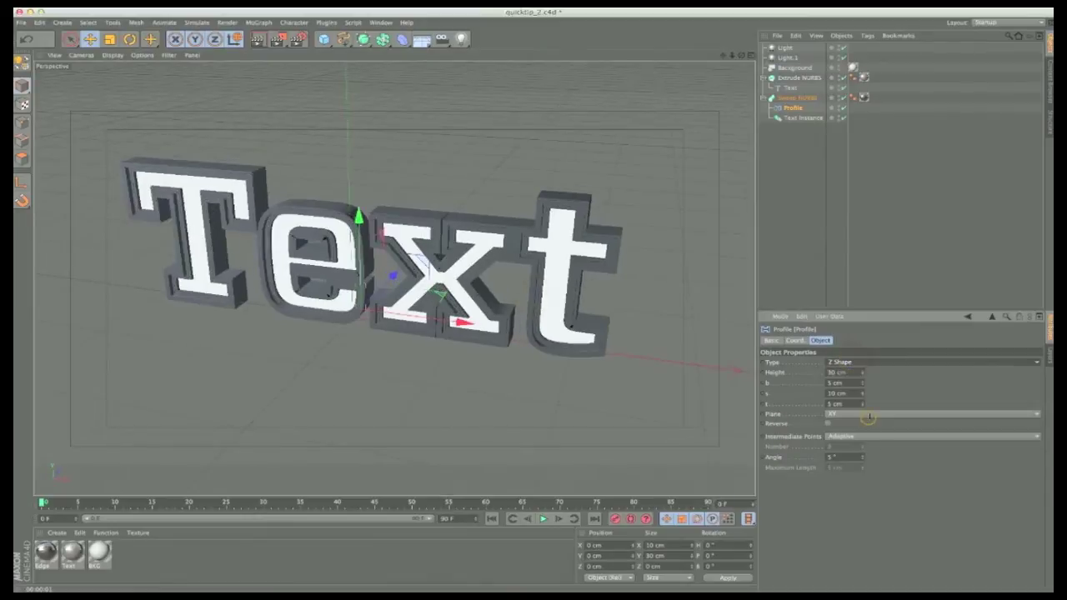
pyautogui.keyDown('alt'); pyautogui.moveTo(555, 281); pyautogui.dragTo(567, 250); pyautogui.keyUp('alt')
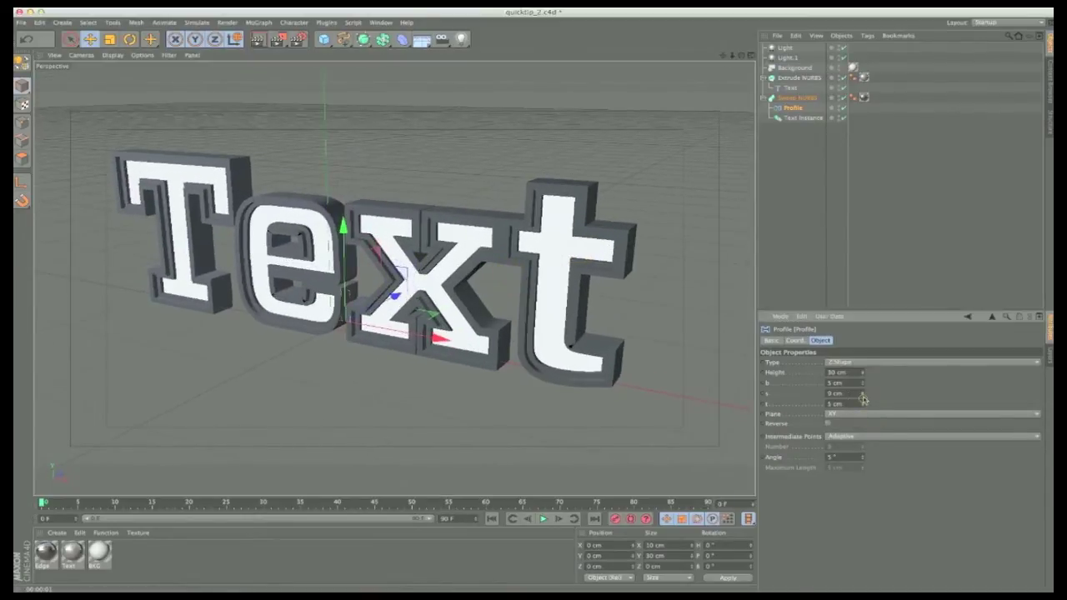
pyautogui.moveTo(862, 394); pyautogui.dragTo(861, 404)
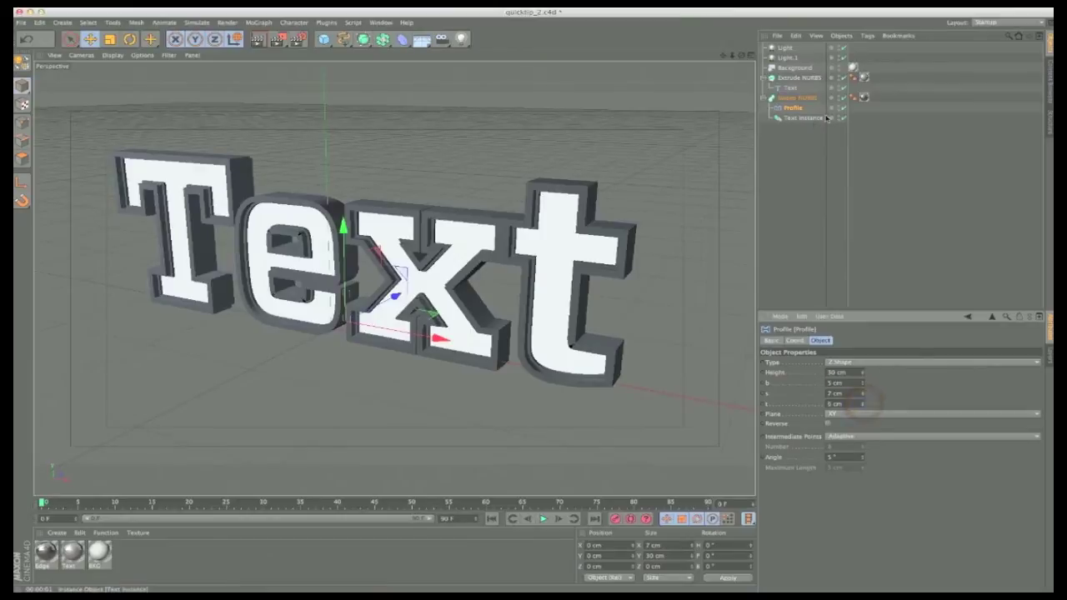
# Step: Change the wording of the Text spline to EDGE
pyautogui.click(809, 120)
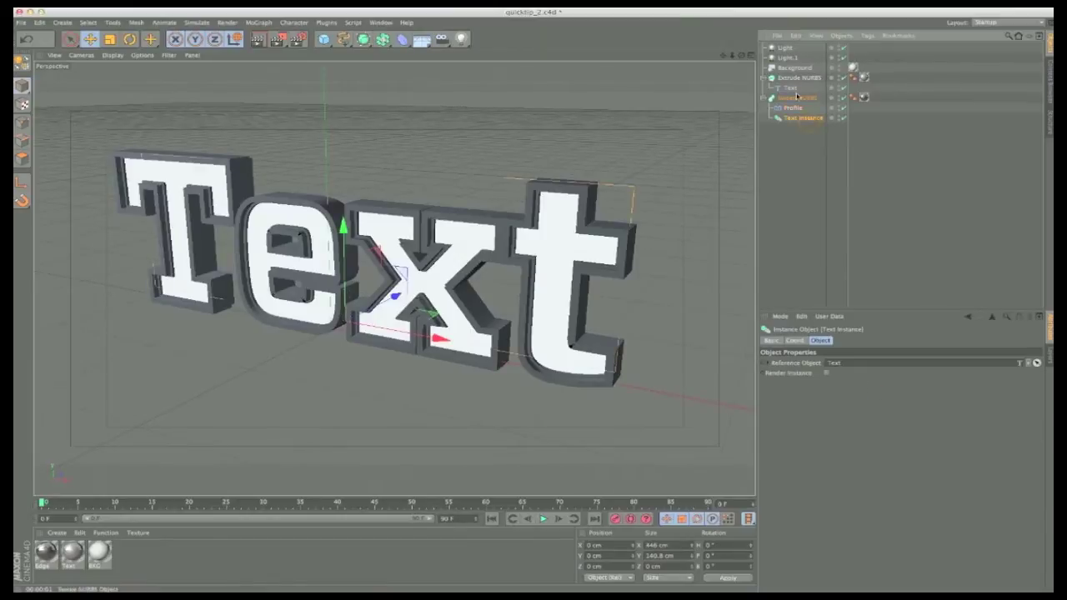
pyautogui.click(791, 90)
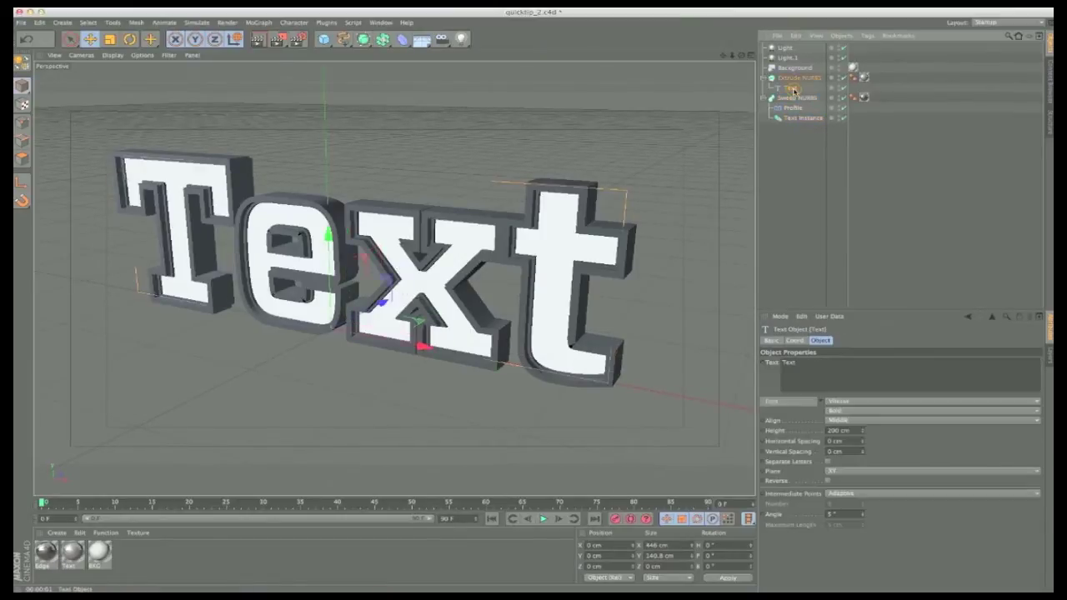
pyautogui.click(792, 99)
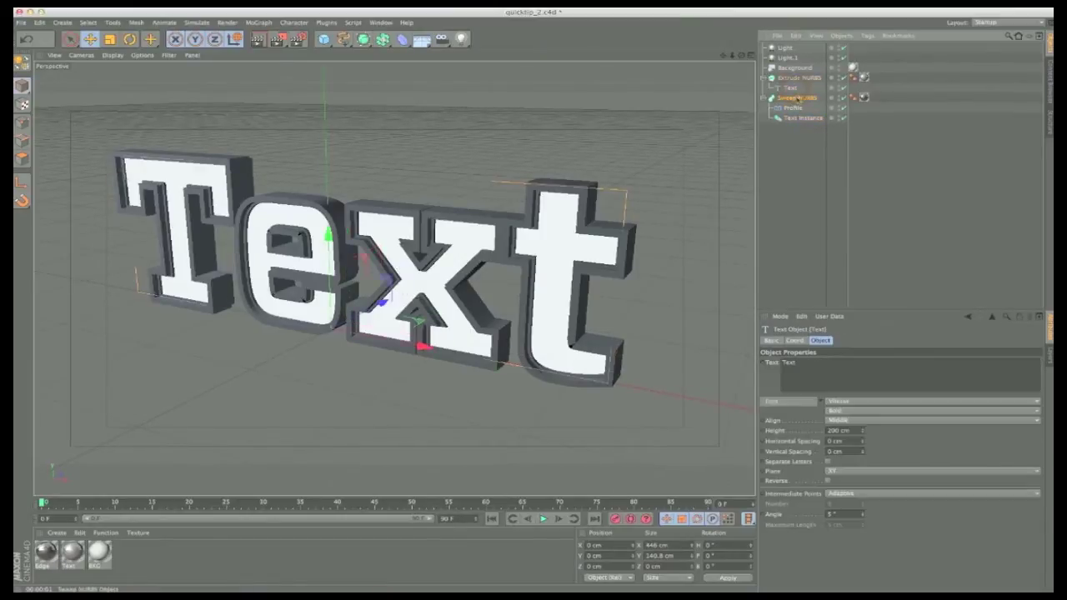
pyautogui.click(790, 89)
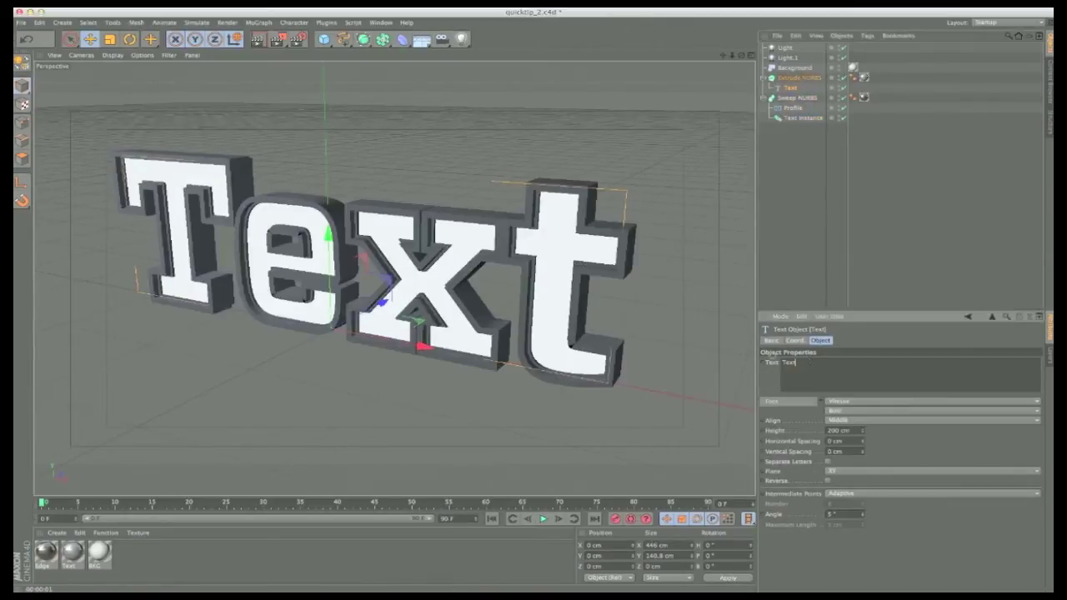
pyautogui.doubleClick(809, 361)
pyautogui.click(859, 332)
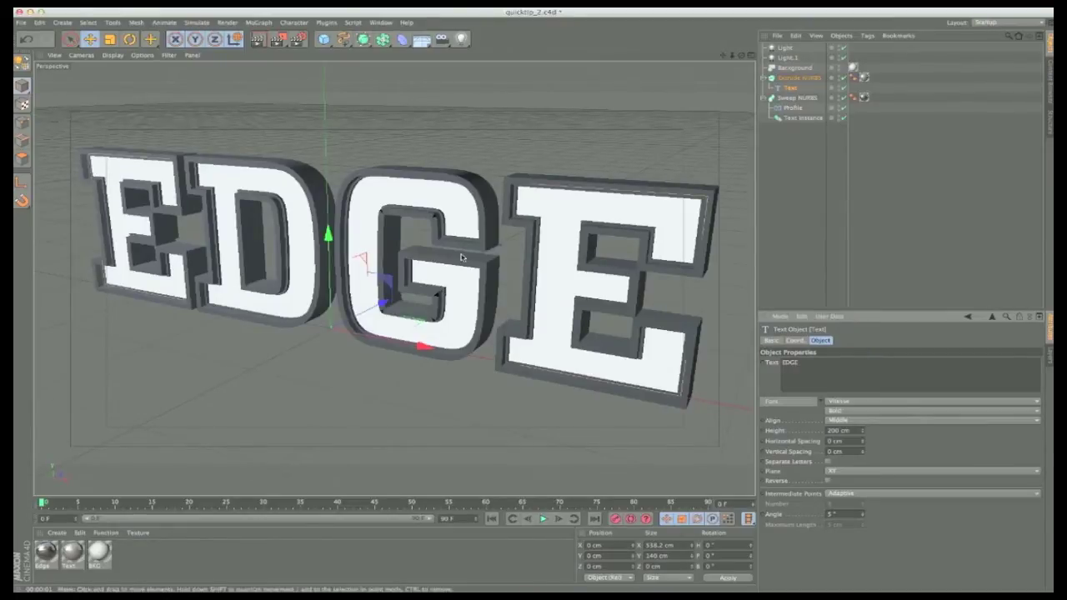
pyautogui.moveTo(463, 255)
pyautogui.keyDown('alt'); pyautogui.mouseDown()
pyautogui.moveTo(481, 256)
pyautogui.moveTo(466, 248)
pyautogui.moveTo(451, 267)
pyautogui.mouseUp(); pyautogui.keyUp('alt')
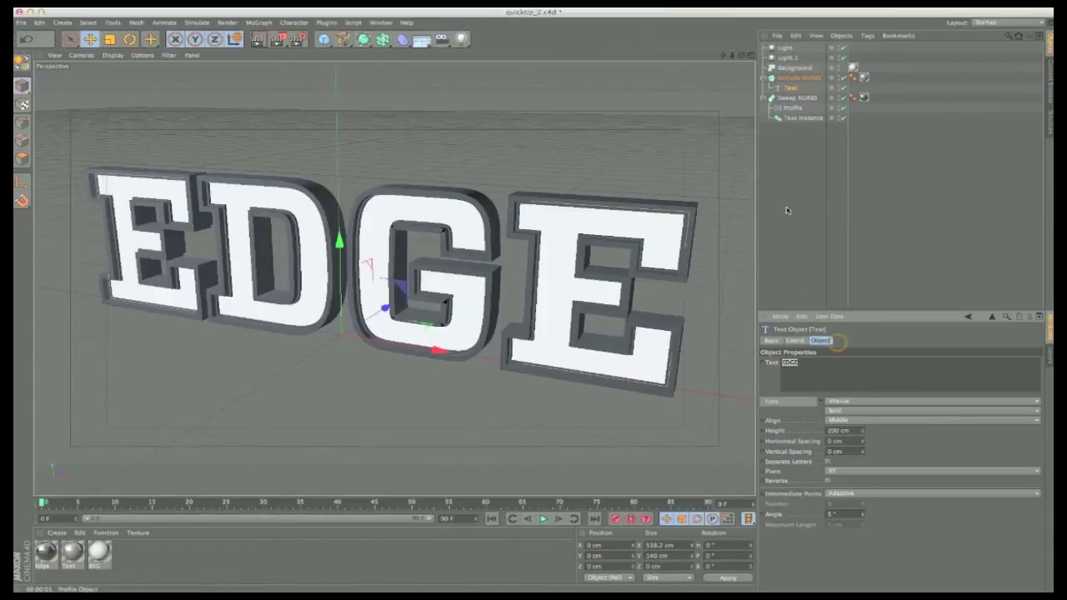
# Step: Add a 4-Side spline as the profile inside the Sweep NURBS and delete the old Profile spline
pyautogui.click(796, 97)
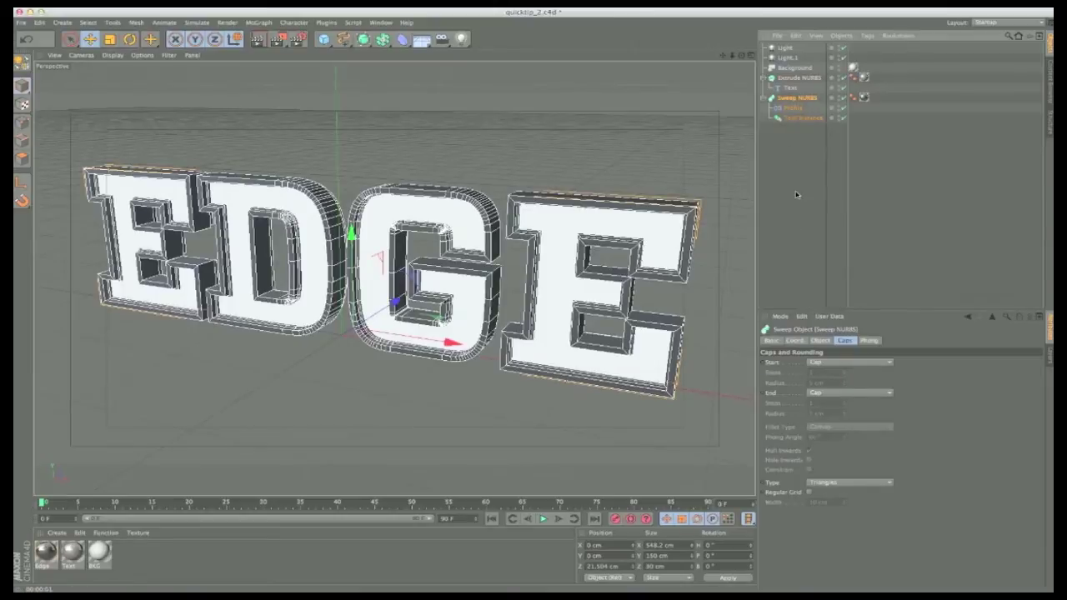
pyautogui.click(795, 108)
pyautogui.click(806, 155)
pyautogui.click(798, 98)
pyautogui.click(792, 107)
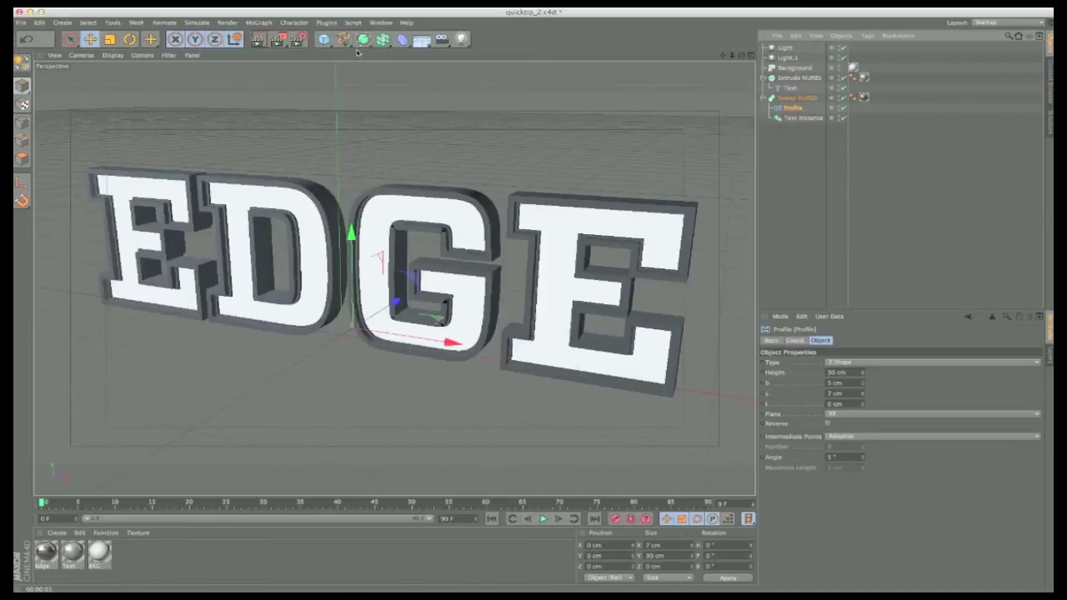
pyautogui.moveTo(343, 40); pyautogui.dragTo(495, 125)
pyautogui.moveTo(790, 49); pyautogui.dragTo(793, 110)
pyautogui.click(791, 118)
pyautogui.press('Delete')
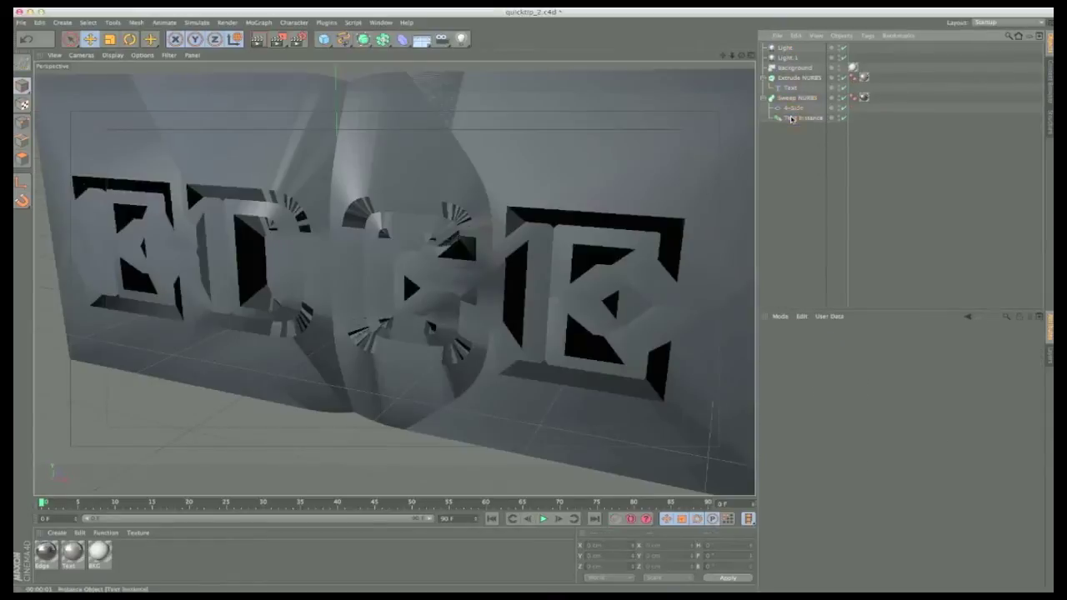
# Step: Set the 4-Side spline's a to 10 cm and b to 15 cm
pyautogui.click(794, 108)
pyautogui.moveTo(853, 373); pyautogui.dragTo(704, 352)
pyautogui.write('100')
pyautogui.press('Tab')
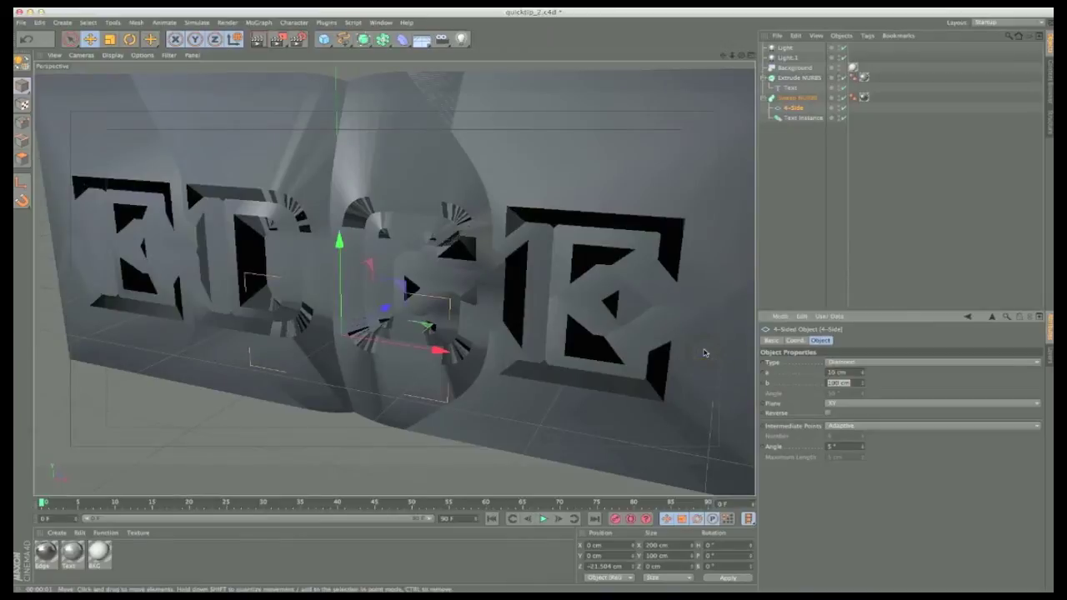
pyautogui.write('5')
pyautogui.press('Return')
pyautogui.keyDown('alt'); pyautogui.moveTo(581, 295); pyautogui.dragTo(554, 295); pyautogui.keyUp('alt')
pyautogui.write('15')
pyautogui.press('Return')
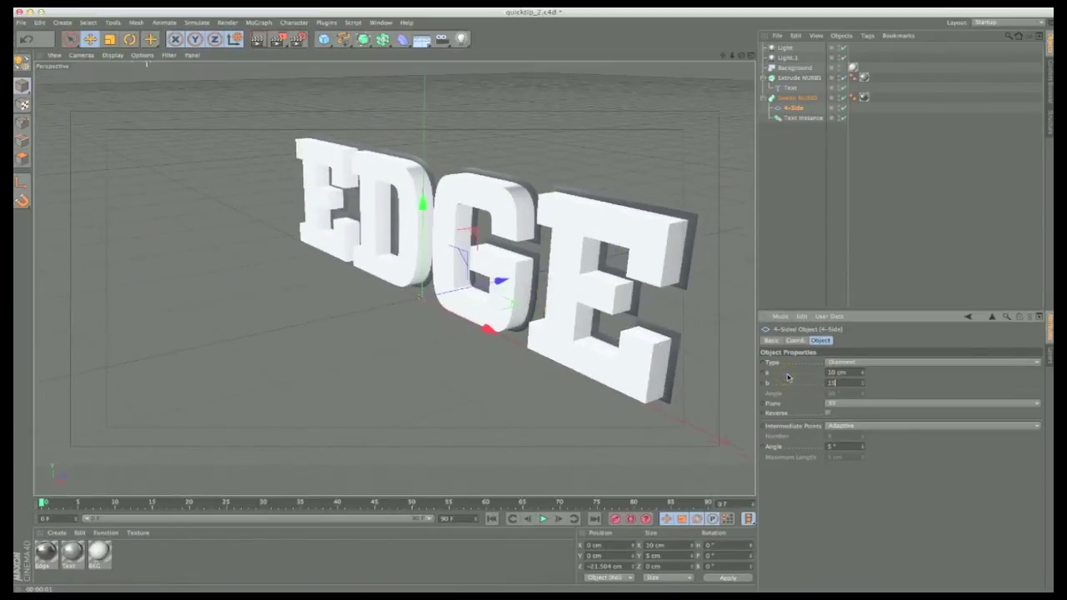
# Step: Move the Sweep NURBS along the Z axis to about 0.9 cm, at the front of the extruded text
pyautogui.click(505, 279)
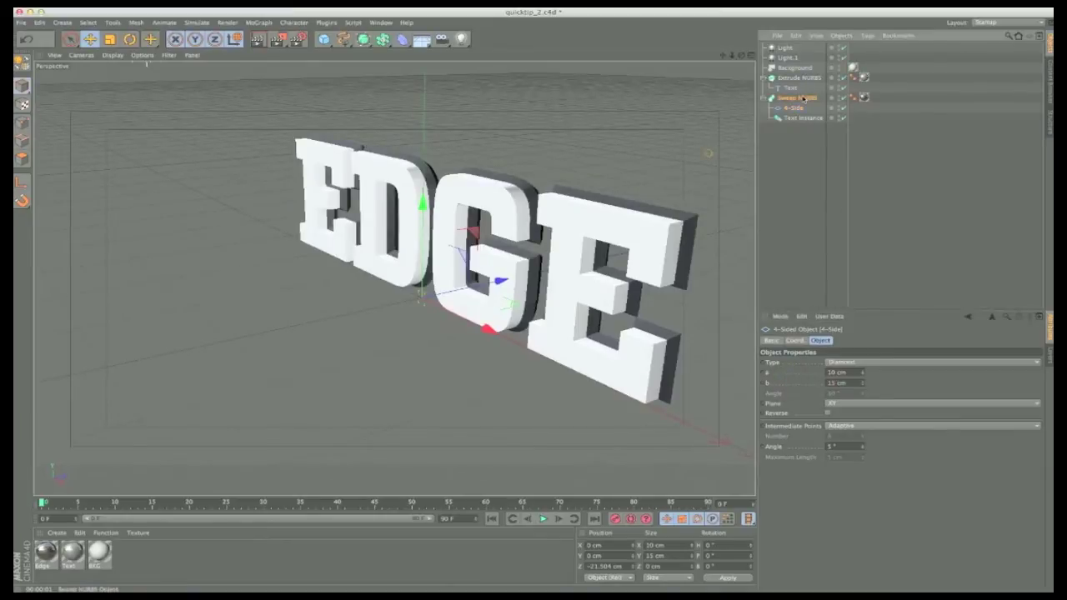
pyautogui.moveTo(505, 279); pyautogui.dragTo(491, 282)
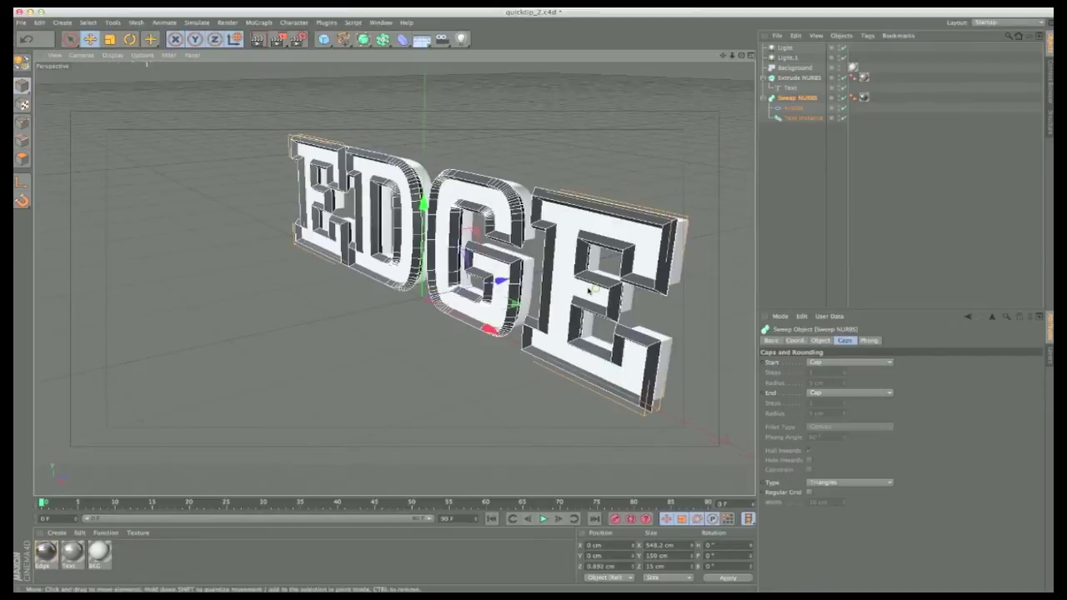
pyautogui.keyDown('alt'); pyautogui.moveTo(593, 290); pyautogui.dragTo(636, 261); pyautogui.keyUp('alt')
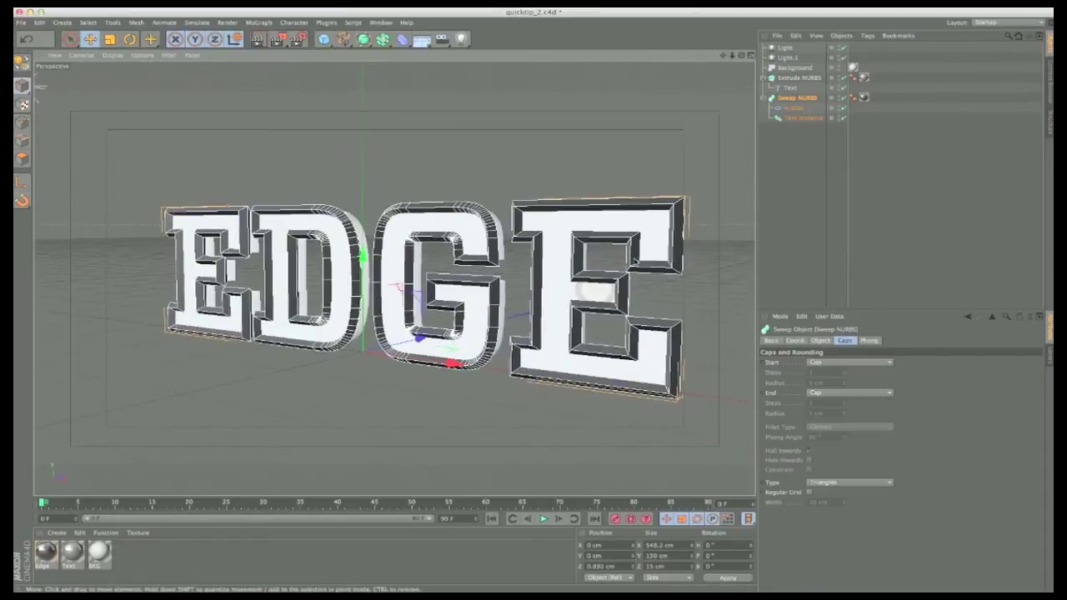
# Step: Render the view and examine the diamond-shaped edge on the text from another angle
pyautogui.click(259, 40)
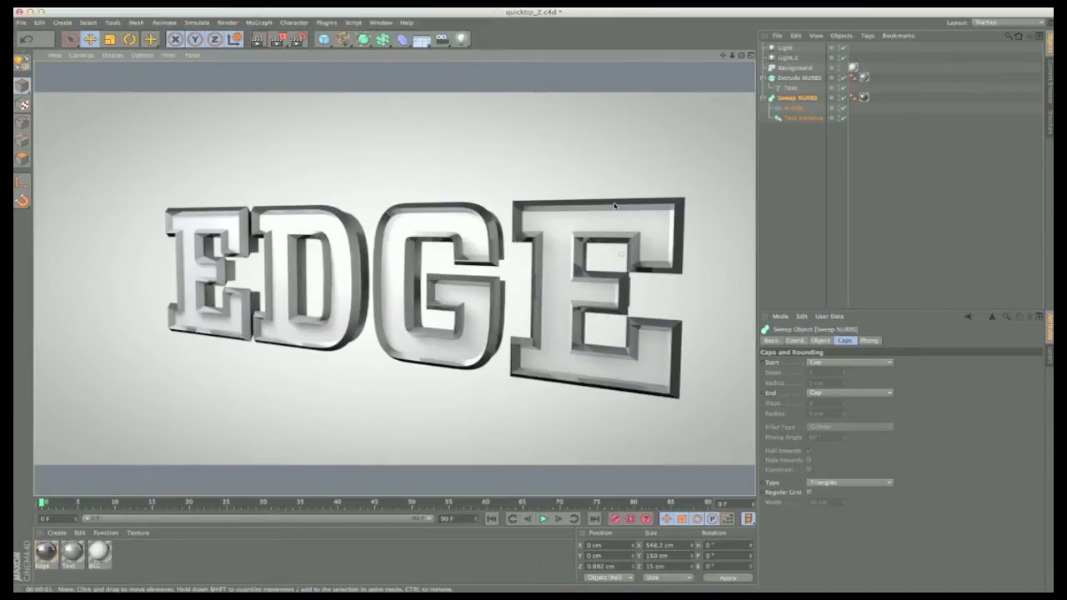
pyautogui.keyDown('alt'); pyautogui.moveTo(618, 253); pyautogui.dragTo(586, 245); pyautogui.keyUp('alt')
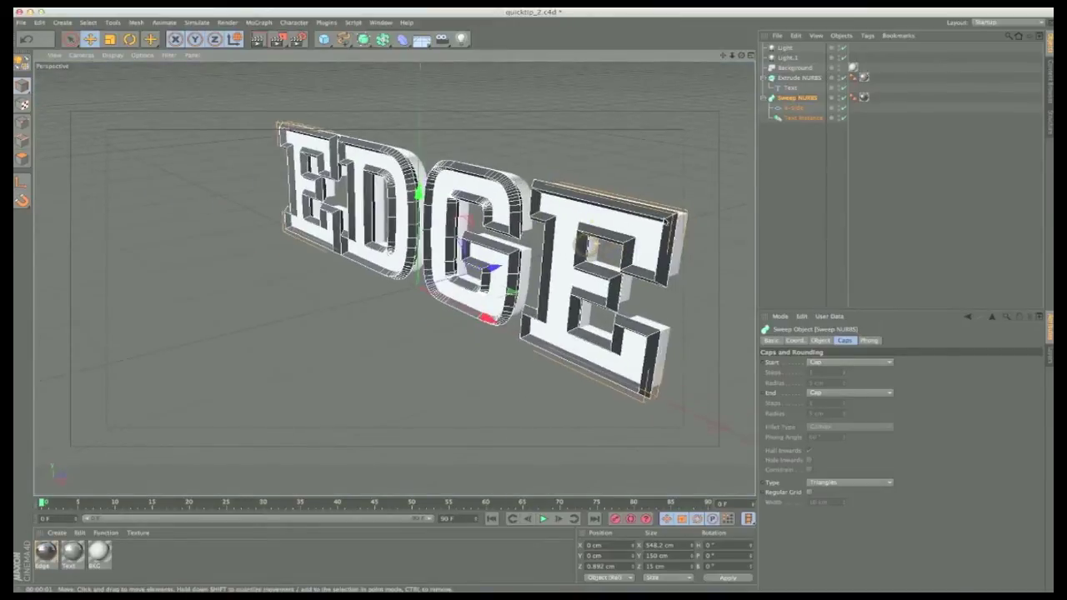
pyautogui.keyDown('alt'); pyautogui.moveTo(593, 225); pyautogui.dragTo(565, 227, button='middle'); pyautogui.keyUp('alt')
pyautogui.click(649, 259)
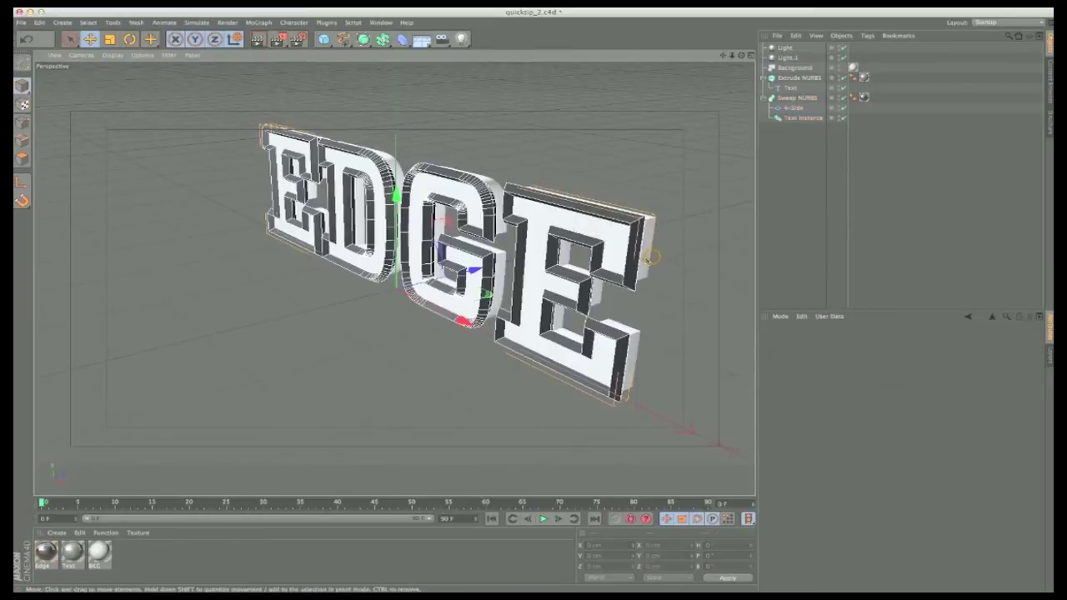
# Step: Set both the start and end caps of the Extrude NURBS to Fillet Cap, keeping the Convex fillet type
pyautogui.click(648, 259)
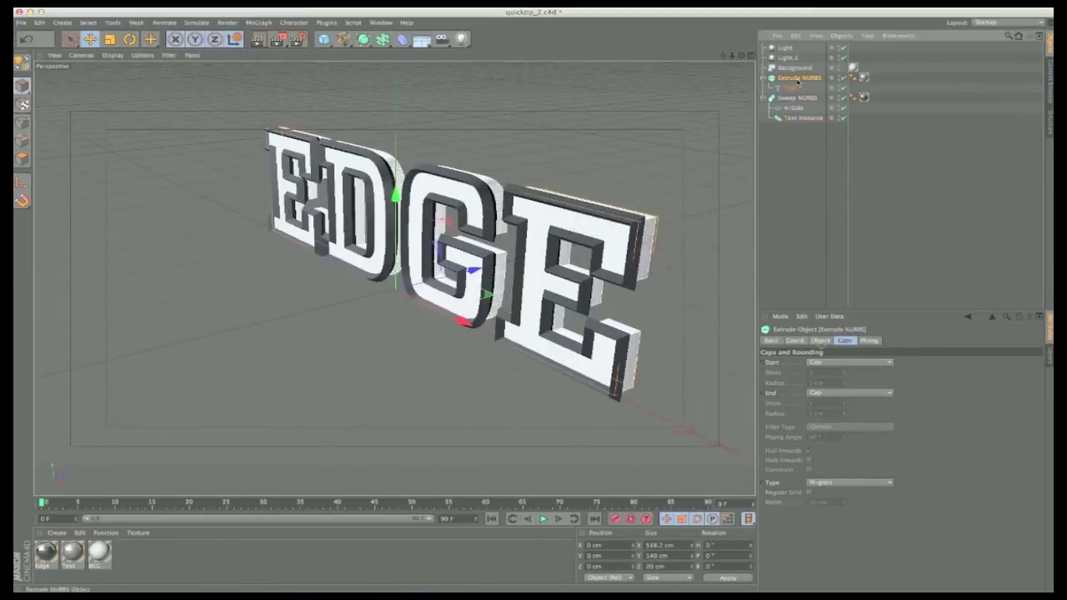
pyautogui.click(849, 363)
pyautogui.click(832, 403)
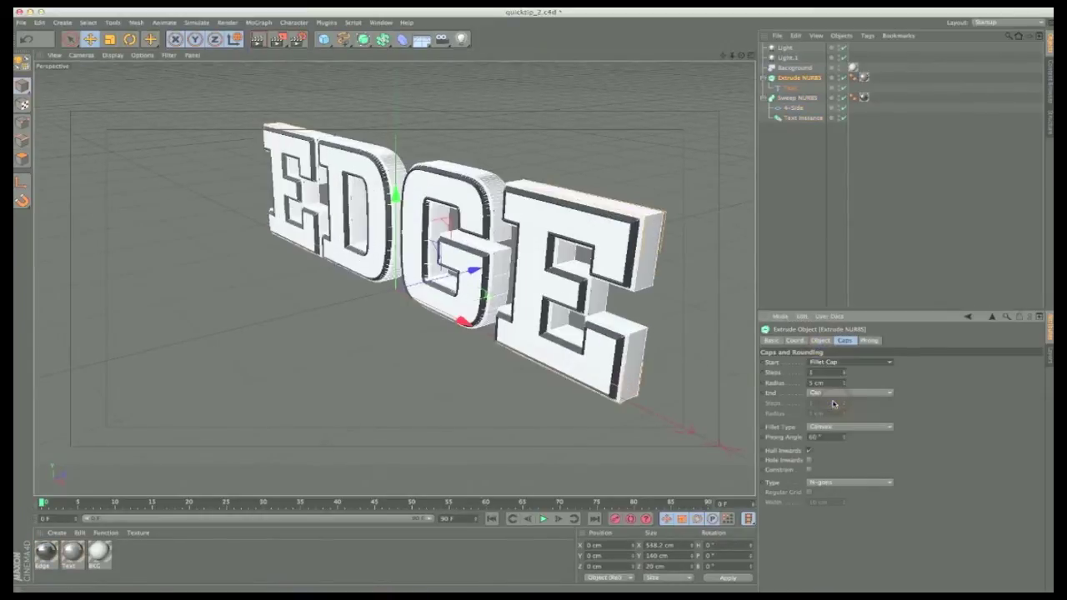
pyautogui.click(845, 428)
pyautogui.click(845, 447)
pyautogui.click(852, 393)
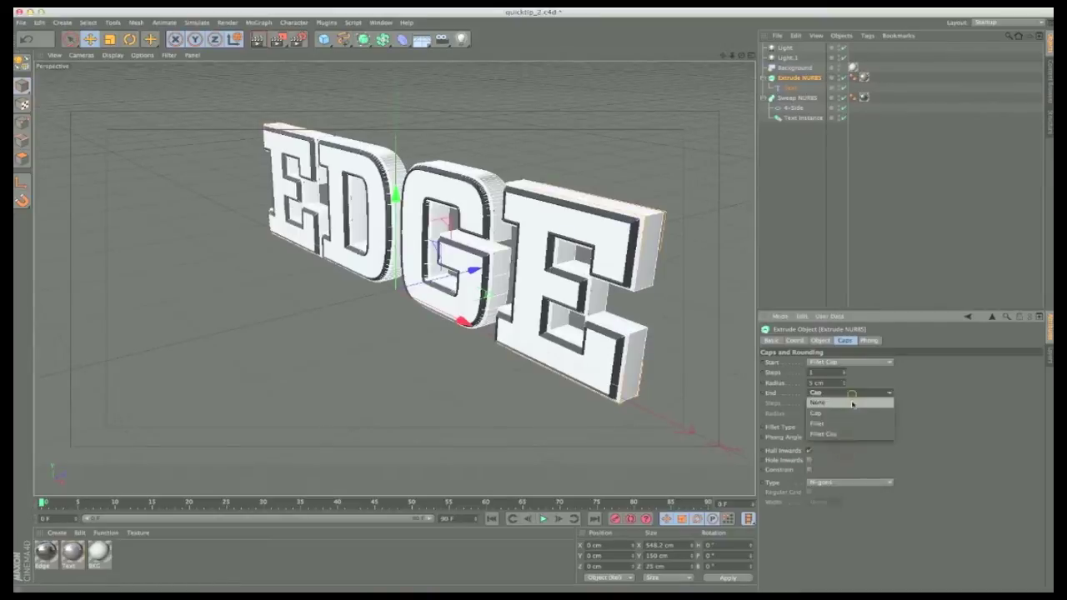
pyautogui.click(845, 434)
# Step: Set the start and end fillet radius of the Extrude NURBS to 3 cm each
pyautogui.keyDown('alt'); pyautogui.moveTo(654, 247); pyautogui.dragTo(609, 248, button='right'); pyautogui.keyUp('alt')
pyautogui.keyDown('alt'); pyautogui.moveTo(609, 248); pyautogui.dragTo(348, 275); pyautogui.keyUp('alt')
pyautogui.click(472, 207)
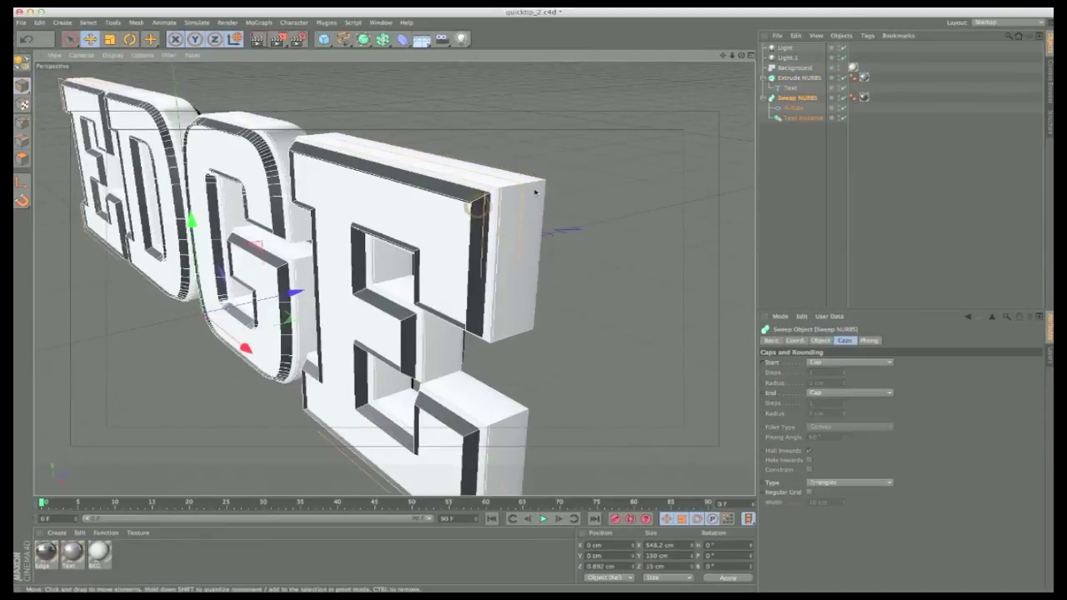
pyautogui.click(798, 78)
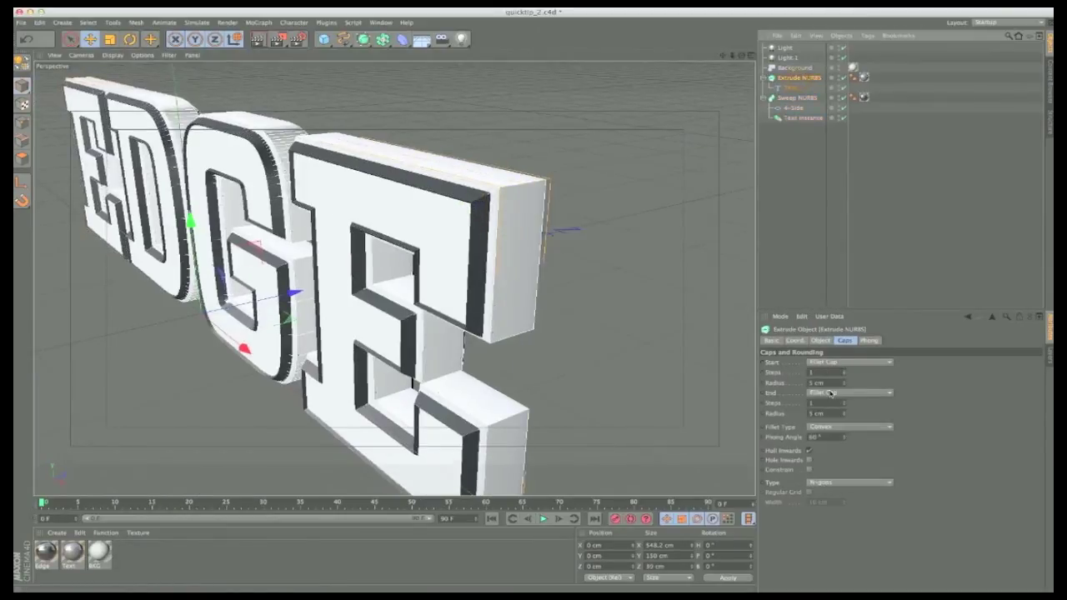
pyautogui.moveTo(831, 384); pyautogui.dragTo(710, 369)
pyautogui.write('3')
pyautogui.press('Tab')
pyautogui.press('Tab')
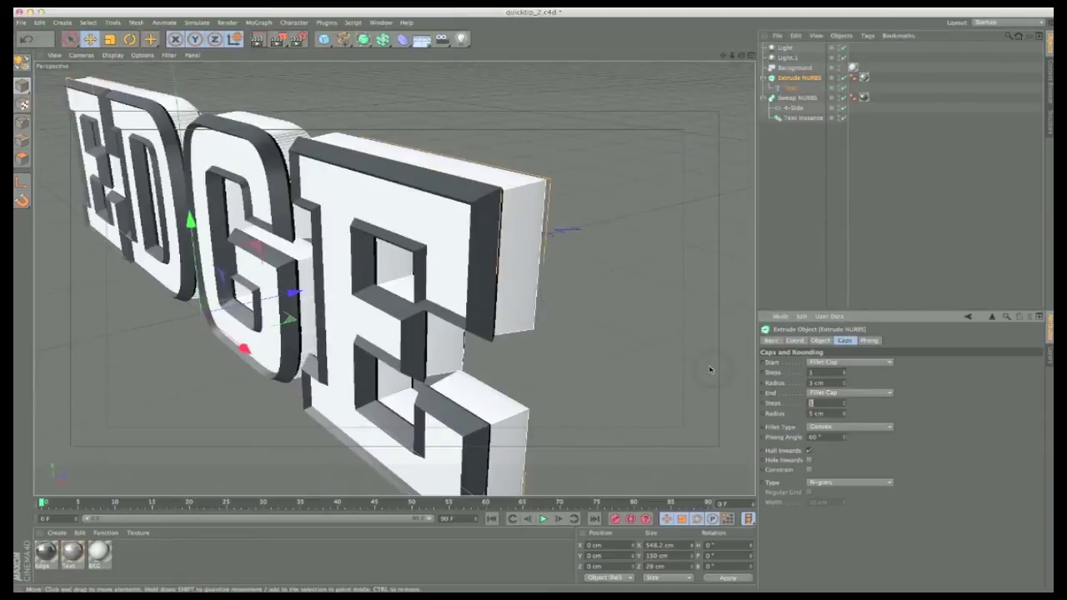
pyautogui.write('3')
pyautogui.press('Tab')
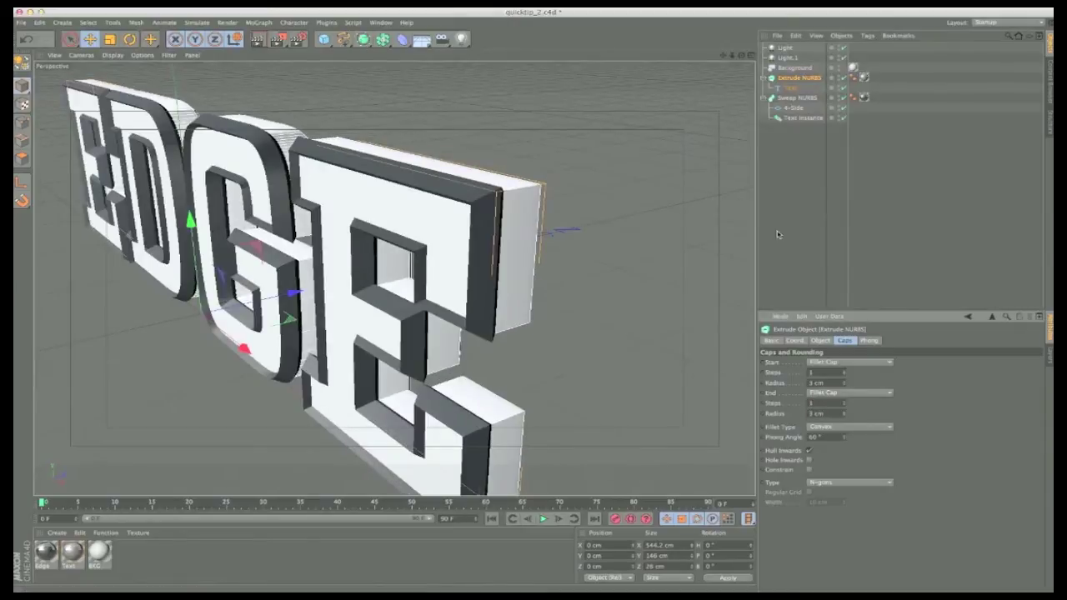
# Step: Restrict the Text material on the Extrude NURBS to the C1 selection
pyautogui.moveTo(72, 551); pyautogui.dragTo(863, 78)
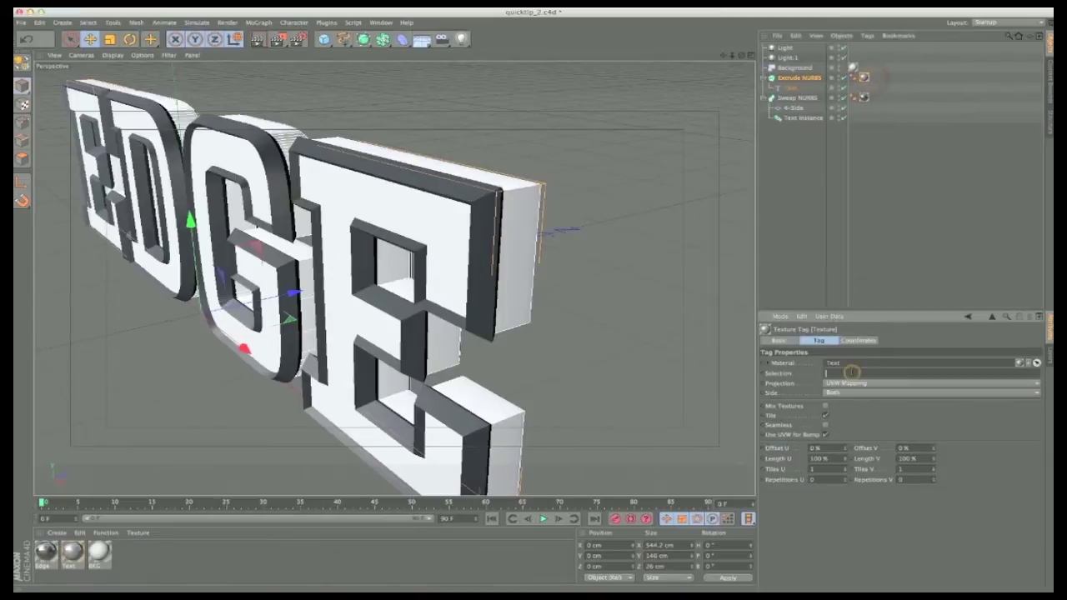
pyautogui.click(850, 373)
pyautogui.write('C1')
pyautogui.click(856, 269)
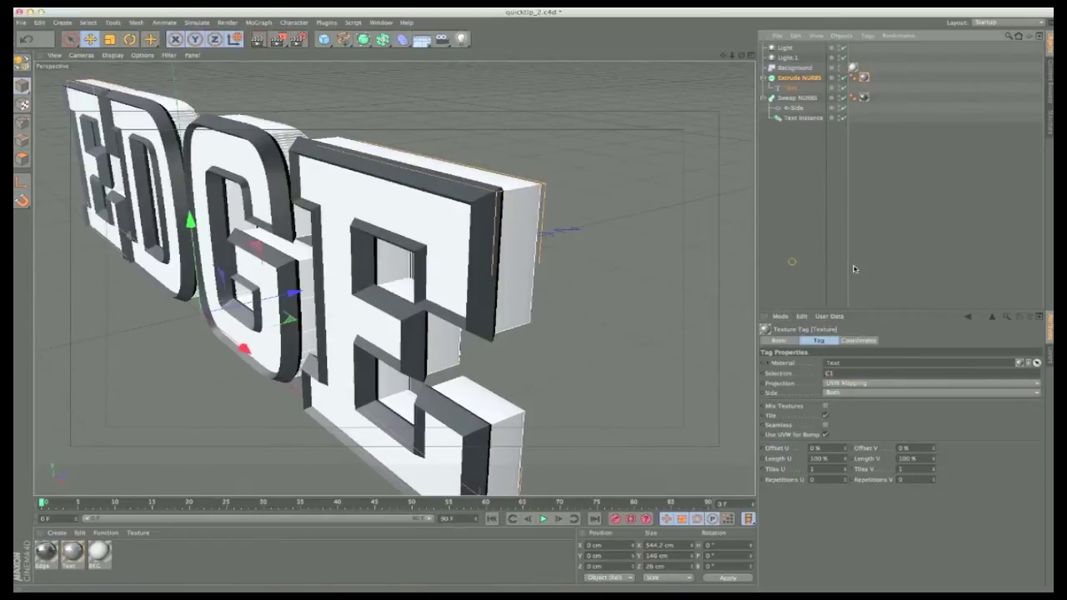
pyautogui.click(864, 79)
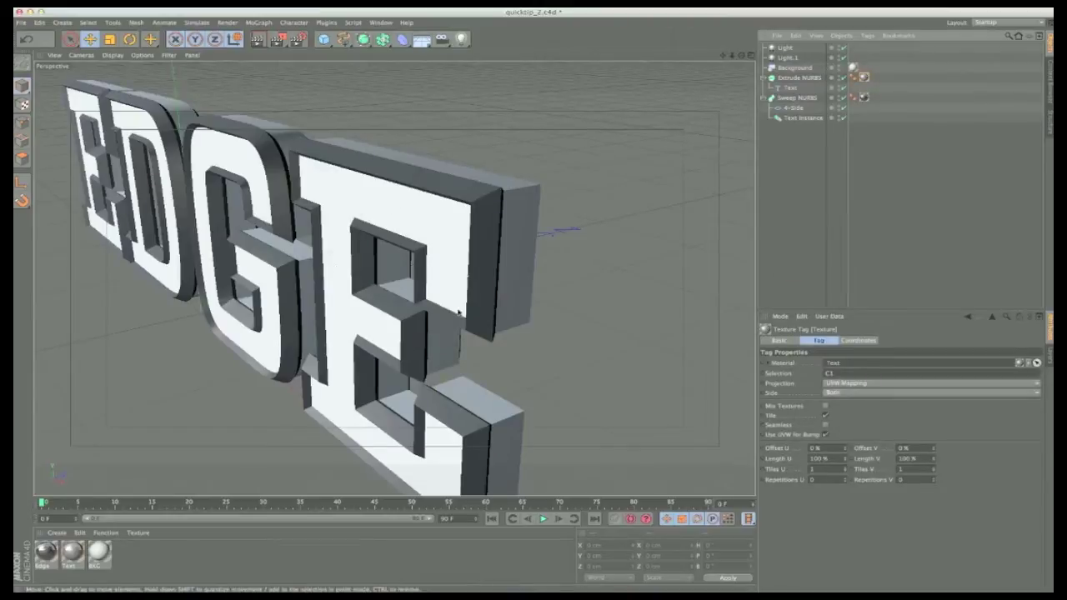
# Step: Apply the Edge material to the Extrude NURBS and place its texture tag before the Text material's tag
pyautogui.moveTo(490, 296); pyautogui.dragTo(797, 79)
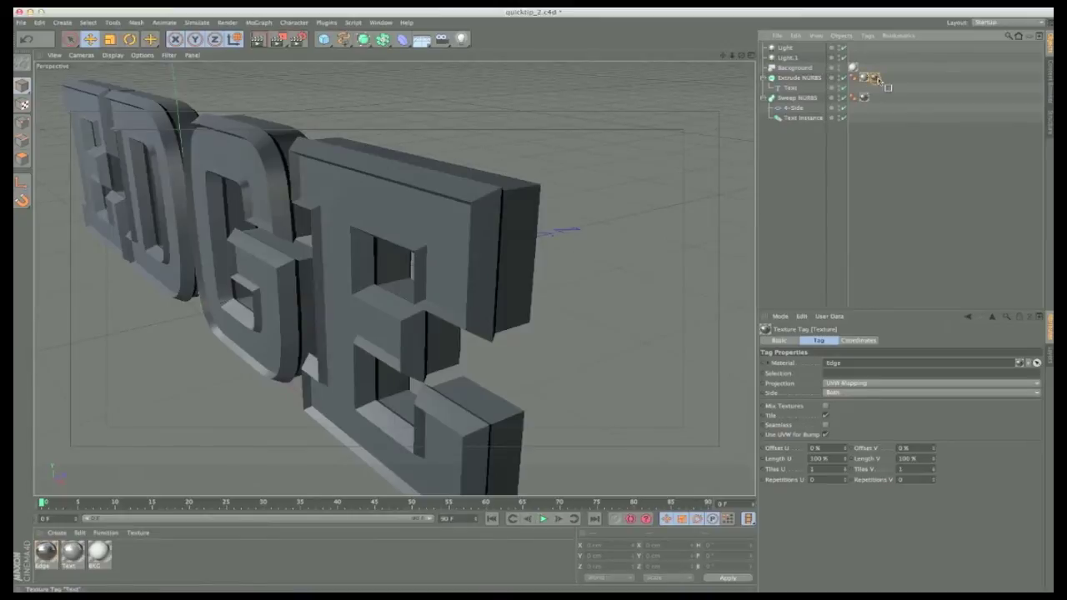
pyautogui.moveTo(867, 77); pyautogui.dragTo(877, 80)
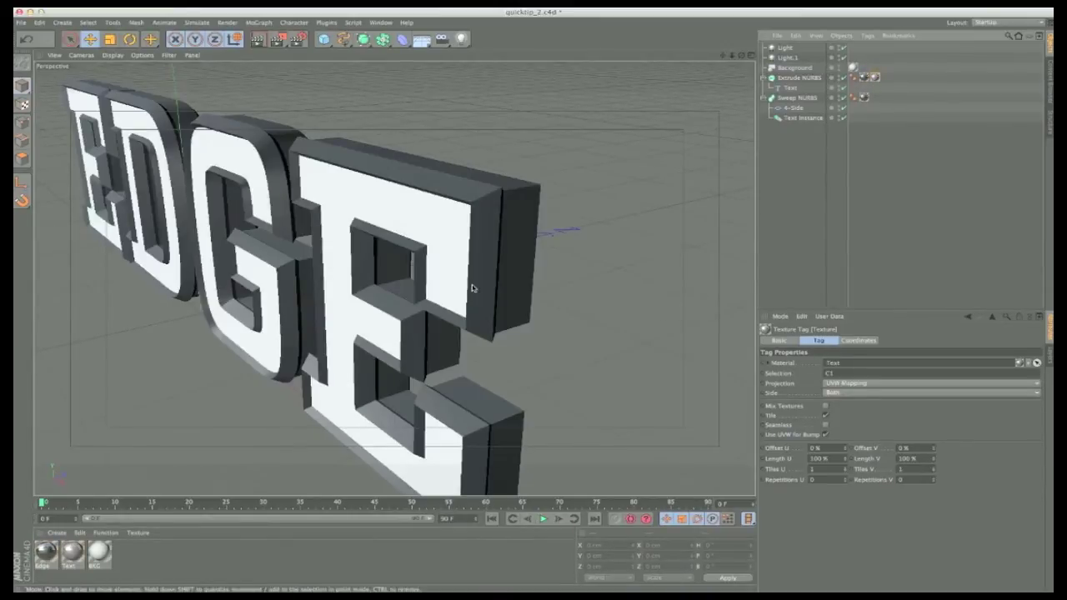
pyautogui.keyDown('alt'); pyautogui.moveTo(442, 316); pyautogui.dragTo(475, 311); pyautogui.keyUp('alt')
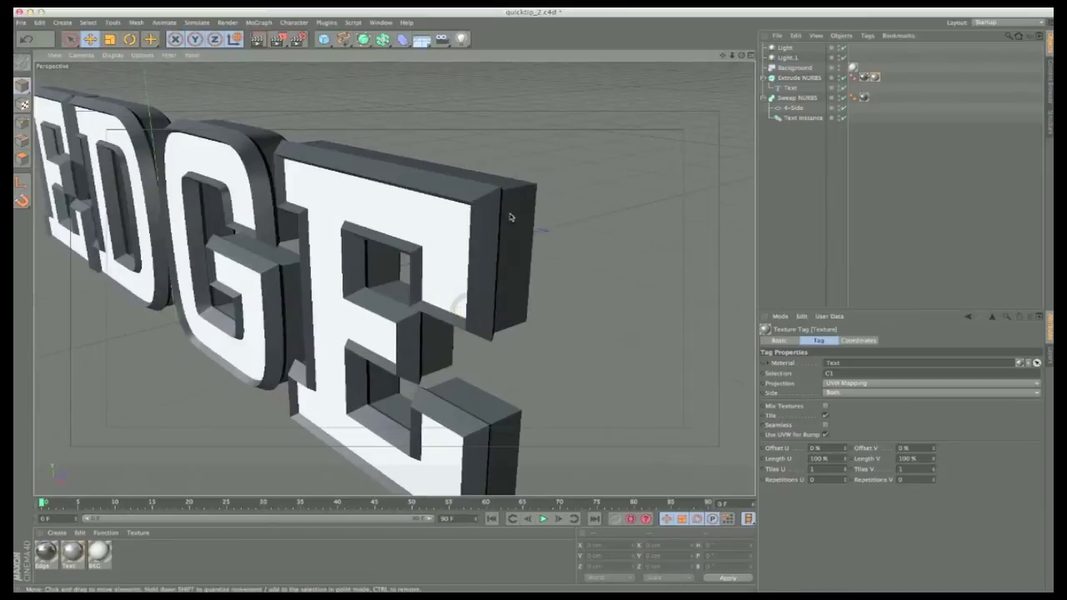
pyautogui.click(864, 76)
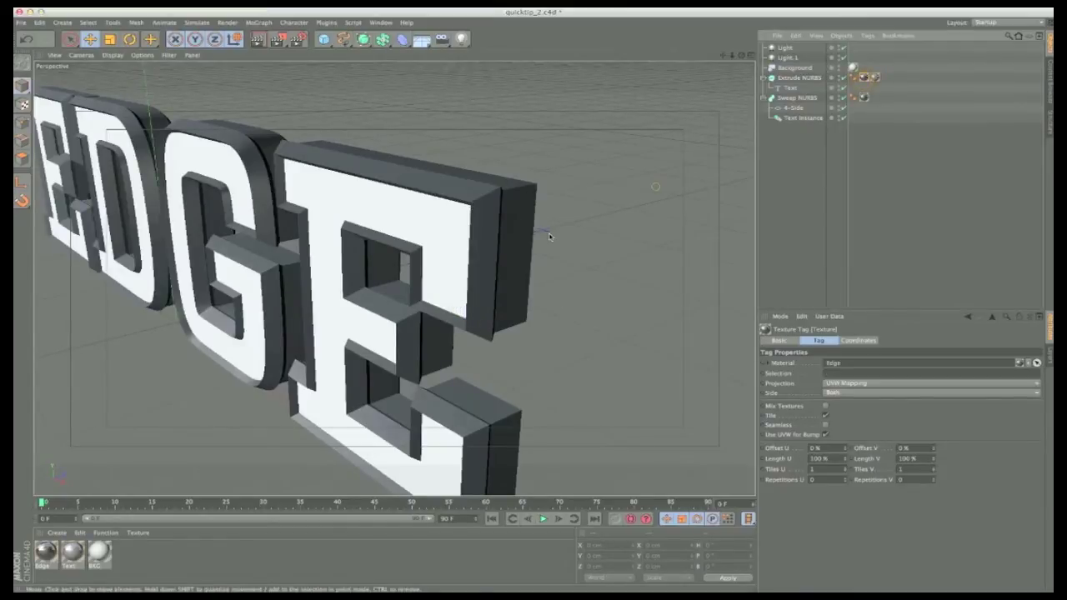
# Step: Set the start and end fillet radius of the Extrude NURBS to 4 cm each
pyautogui.keyDown('alt'); pyautogui.moveTo(480, 226); pyautogui.dragTo(525, 214, button='middle'); pyautogui.keyUp('alt')
pyautogui.click(564, 210)
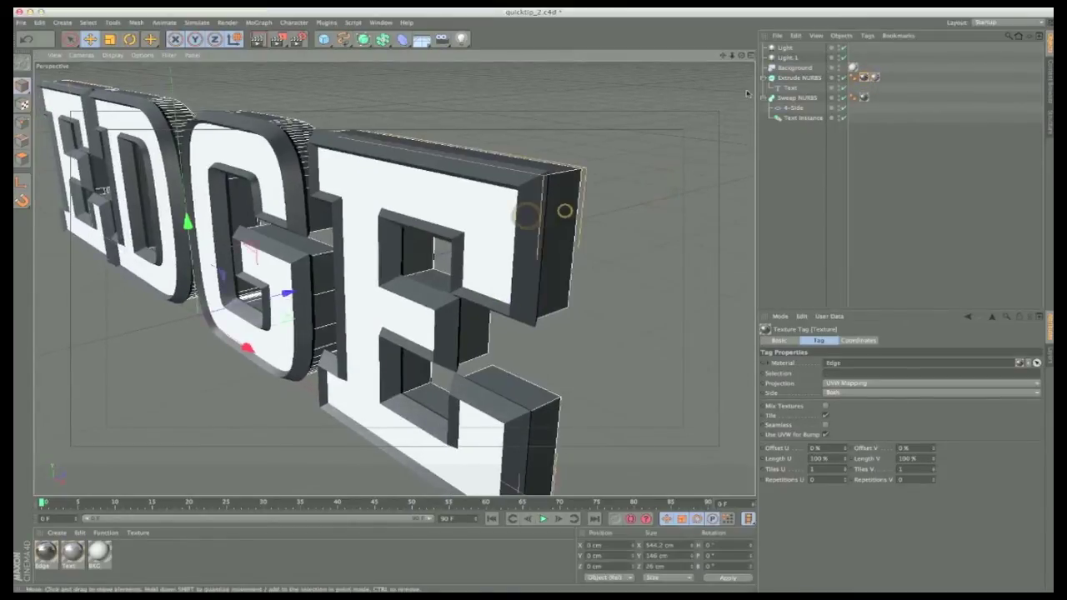
pyautogui.click(844, 380)
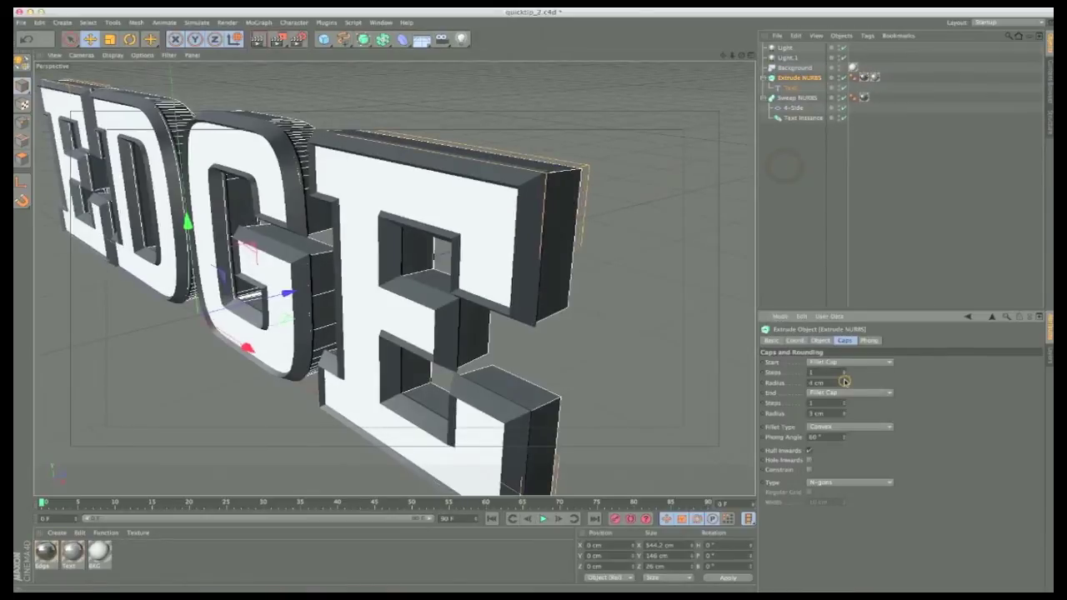
pyautogui.click(842, 409)
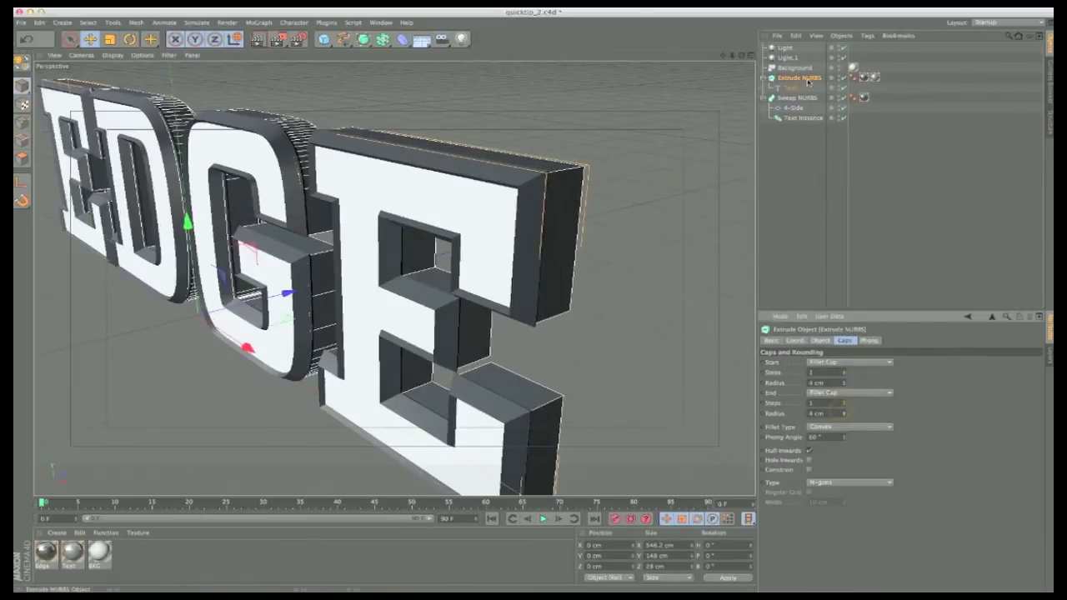
# Step: Move the Extrude NURBS along the Z axis to about 2.6 cm and render the view
pyautogui.moveTo(286, 294); pyautogui.dragTo(292, 291)
pyautogui.keyDown('alt'); pyautogui.moveTo(360, 281); pyautogui.dragTo(317, 295, button='right'); pyautogui.keyUp('alt')
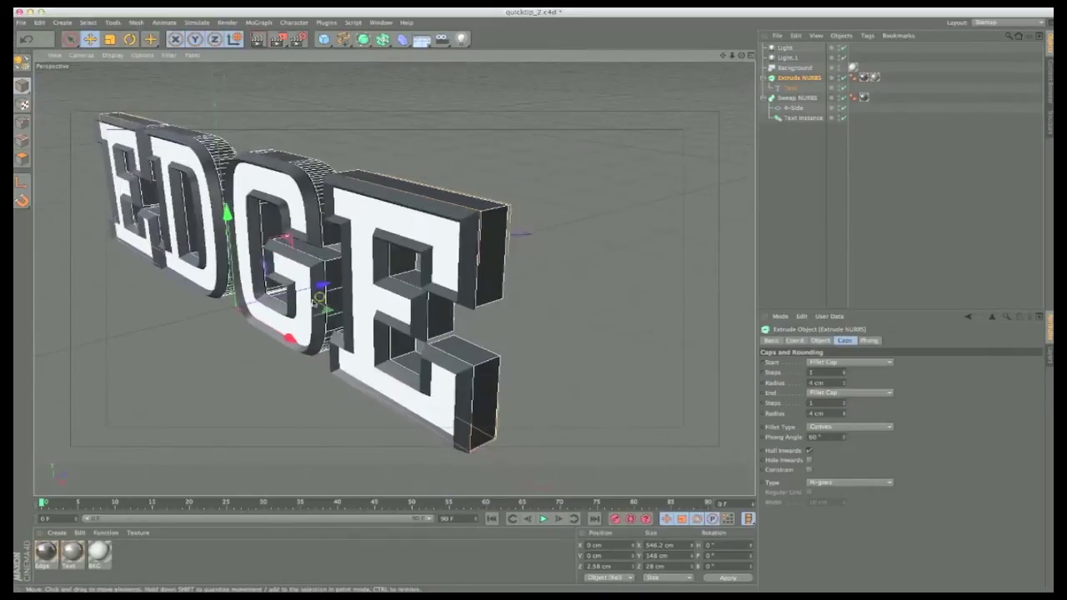
pyautogui.keyDown('alt'); pyautogui.moveTo(316, 296); pyautogui.dragTo(388, 283); pyautogui.keyUp('alt')
pyautogui.keyDown('alt'); pyautogui.moveTo(442, 293); pyautogui.dragTo(523, 277, button='middle'); pyautogui.keyUp('alt')
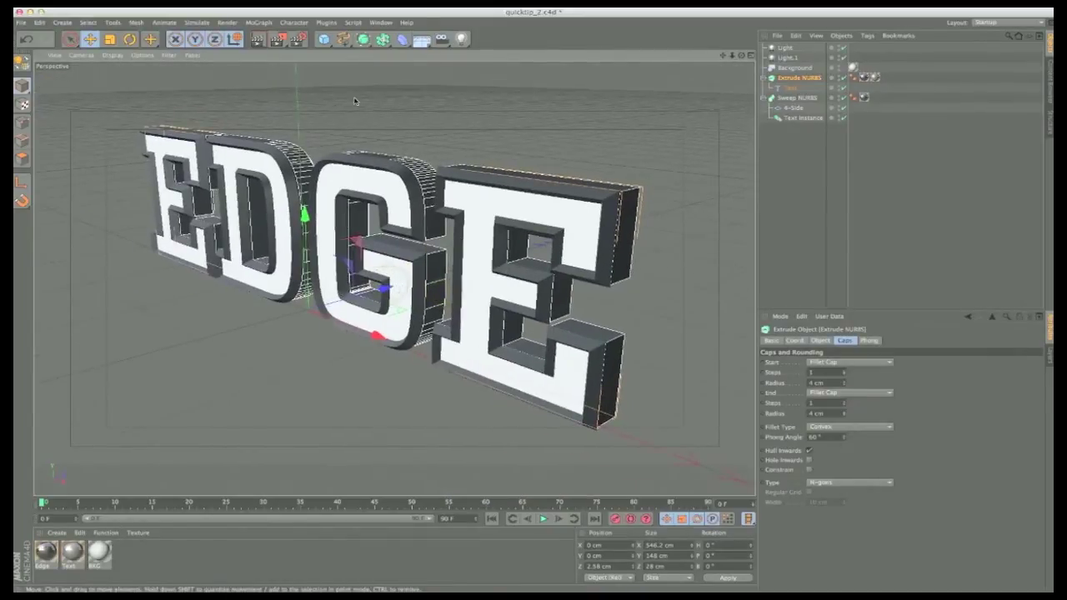
pyautogui.click(258, 42)
pyautogui.click(258, 40)
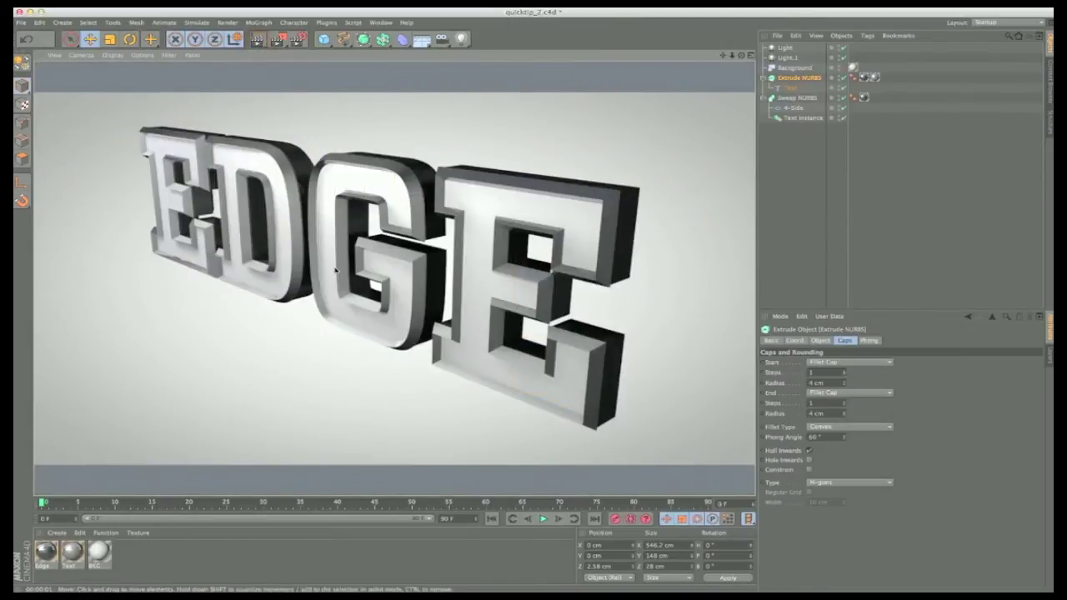
# Step: Add an Arc spline as the profile inside the Sweep NURBS and delete the 4-Side spline
pyautogui.keyDown('alt'); pyautogui.moveTo(335, 270); pyautogui.dragTo(468, 225); pyautogui.keyUp('alt')
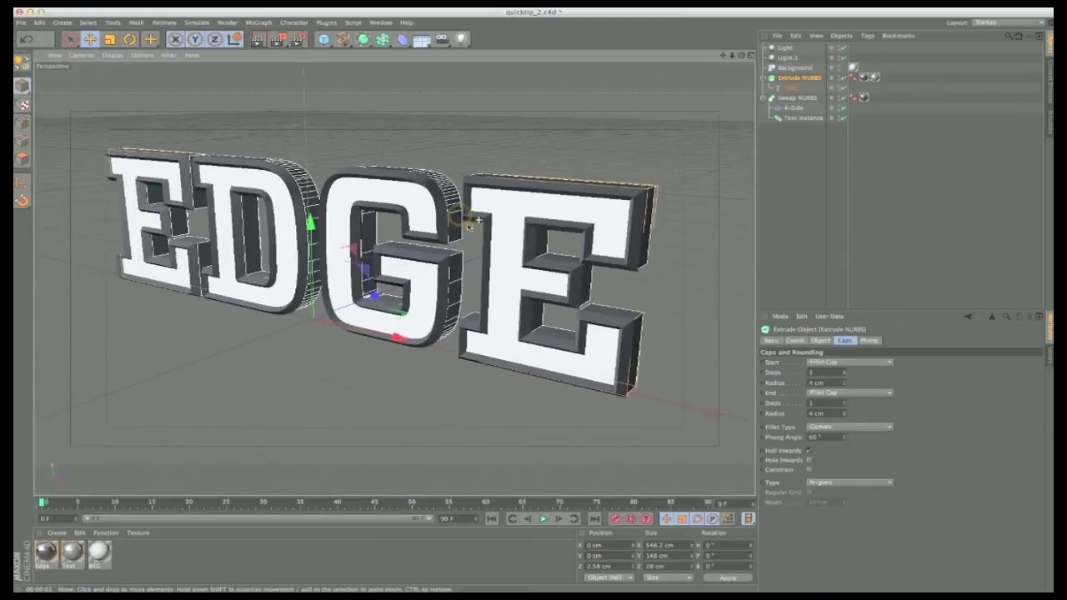
pyautogui.keyDown('alt'); pyautogui.moveTo(468, 225); pyautogui.dragTo(442, 227, button='right'); pyautogui.keyUp('alt')
pyautogui.keyDown('alt'); pyautogui.moveTo(439, 227); pyautogui.dragTo(441, 242, button='middle'); pyautogui.keyUp('alt')
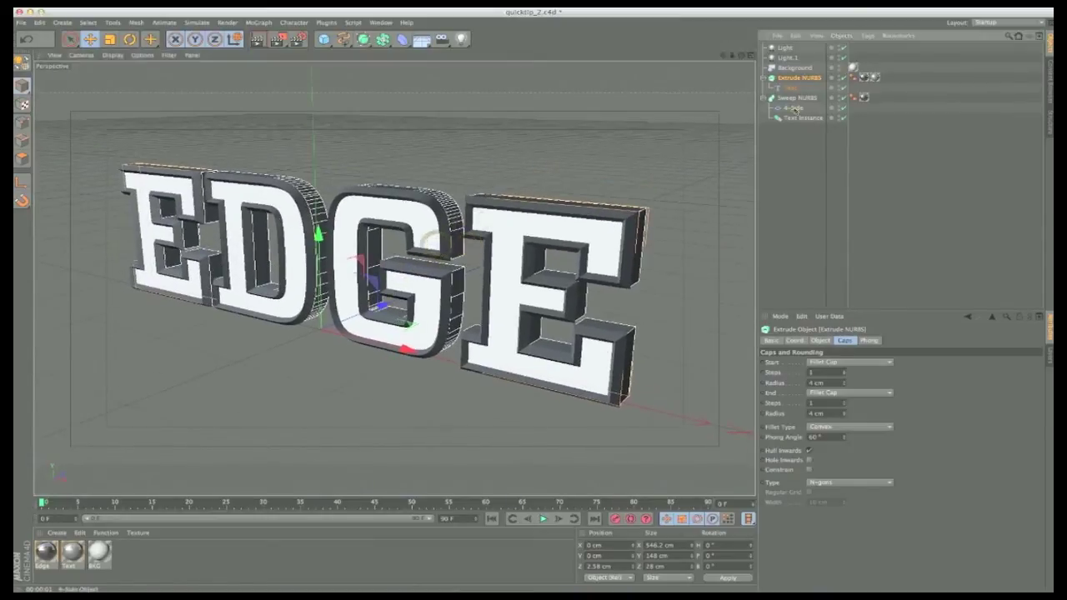
pyautogui.click(794, 108)
pyautogui.click(343, 40)
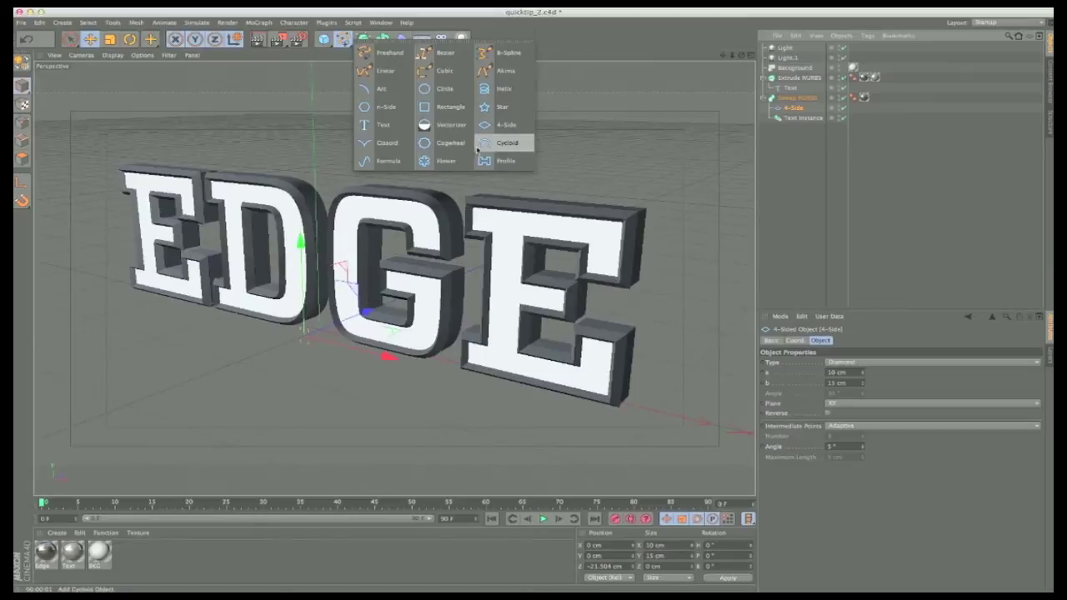
pyautogui.click(377, 88)
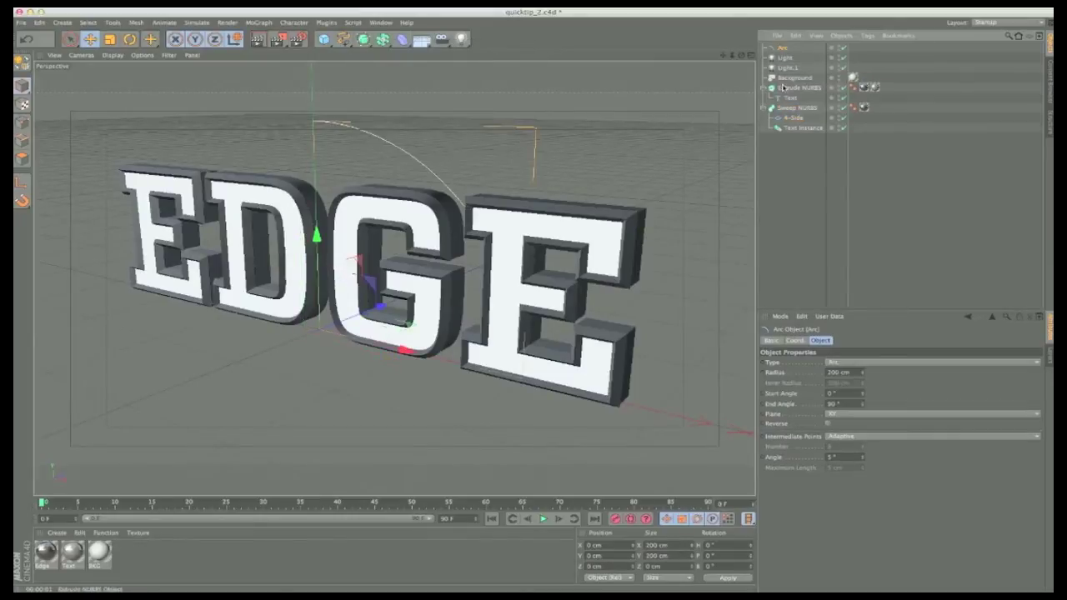
pyautogui.moveTo(785, 115); pyautogui.dragTo(788, 106)
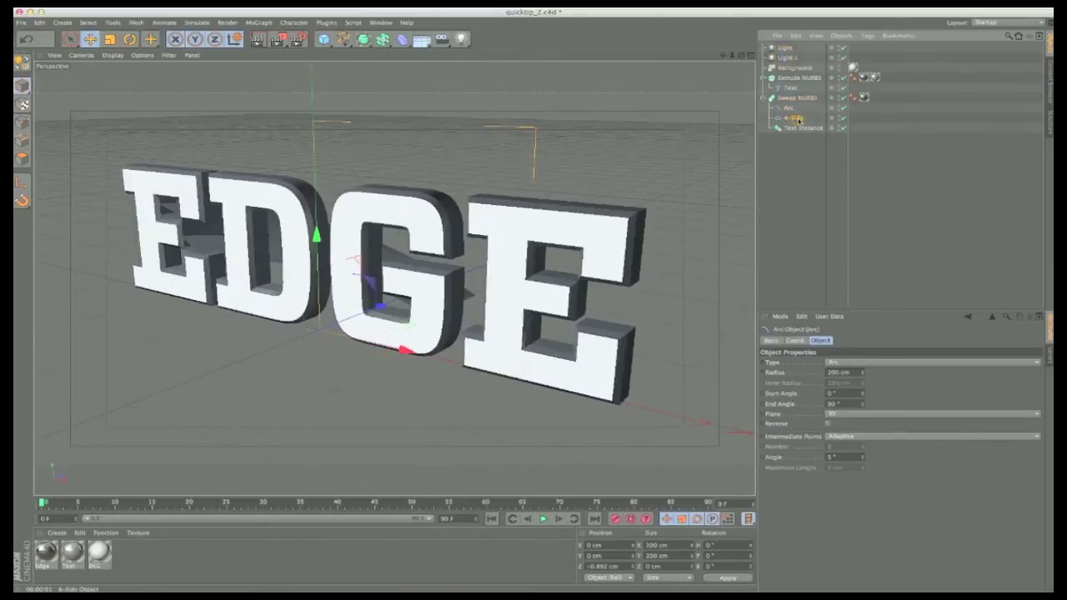
# Step: Set the Arc spline's radius to 10 cm and its end angle to 180°
pyautogui.click(788, 107)
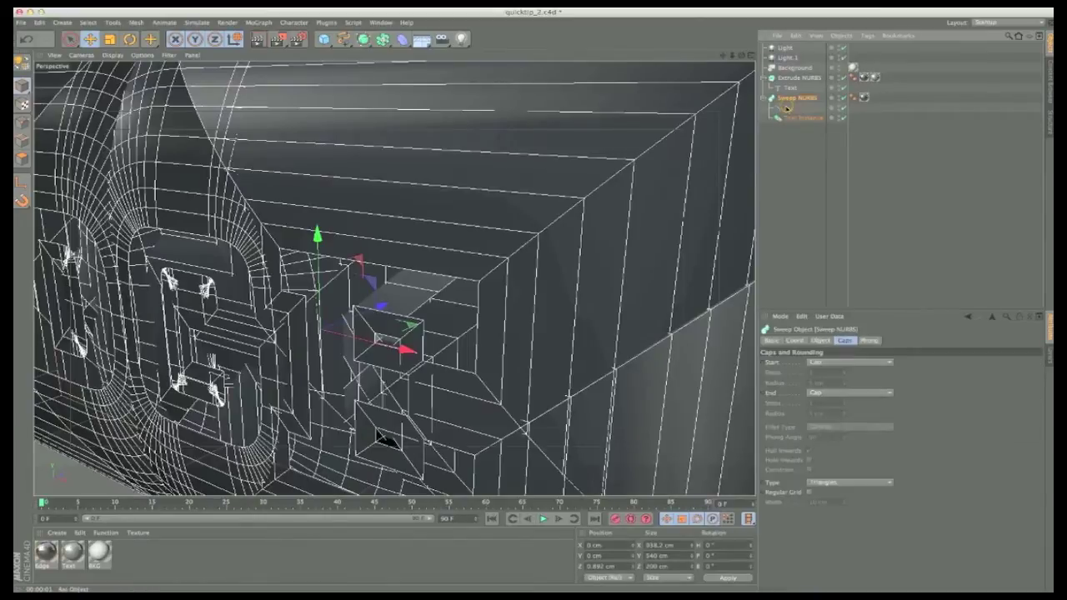
pyautogui.click(838, 372)
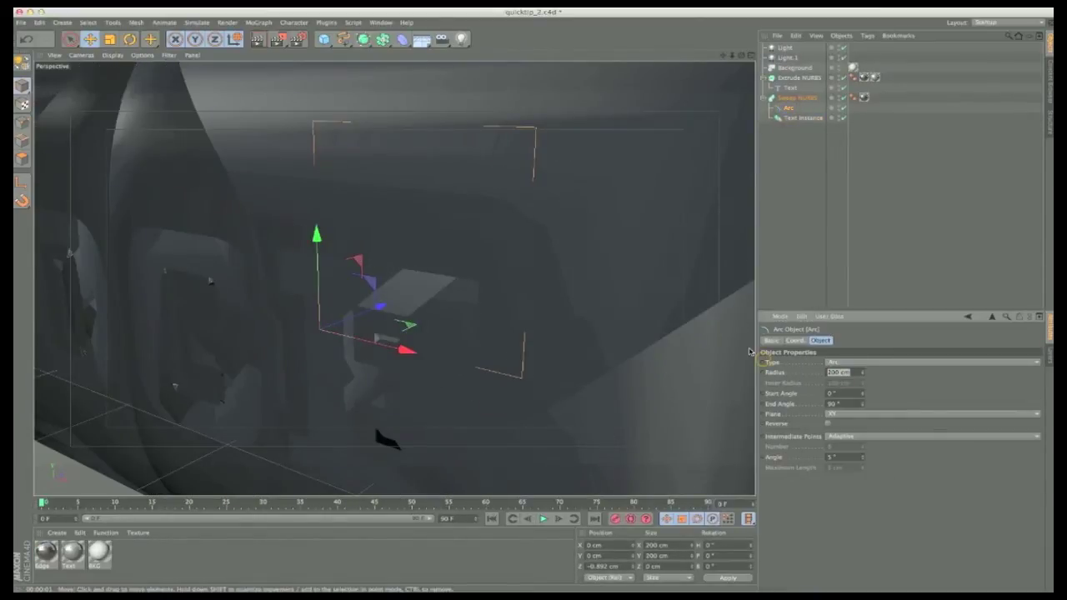
pyautogui.write('10')
pyautogui.press('Return')
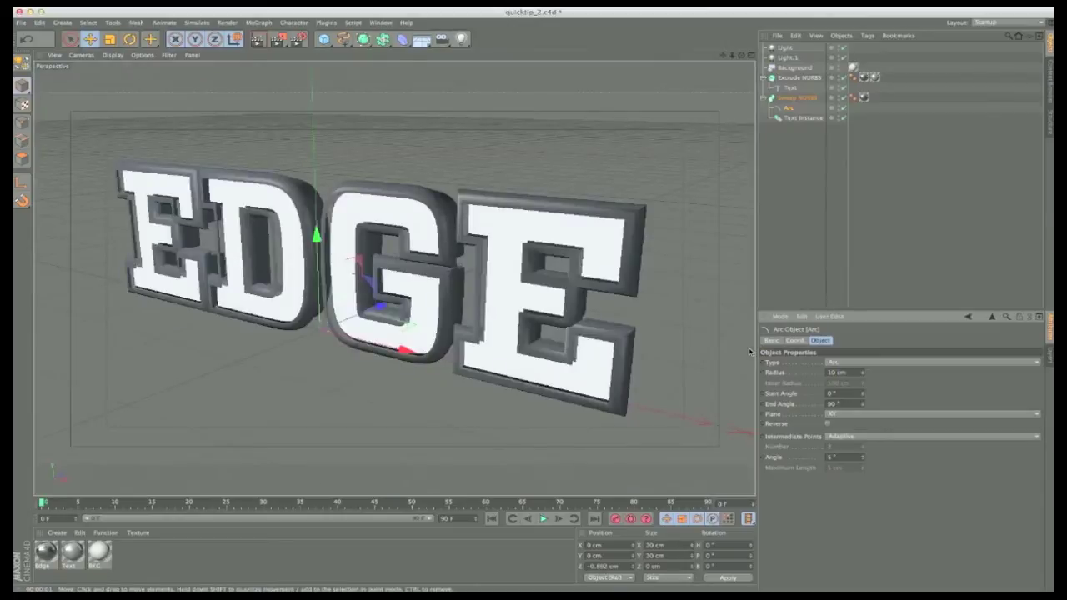
pyautogui.keyDown('alt'); pyautogui.moveTo(569, 307); pyautogui.dragTo(561, 285); pyautogui.keyUp('alt')
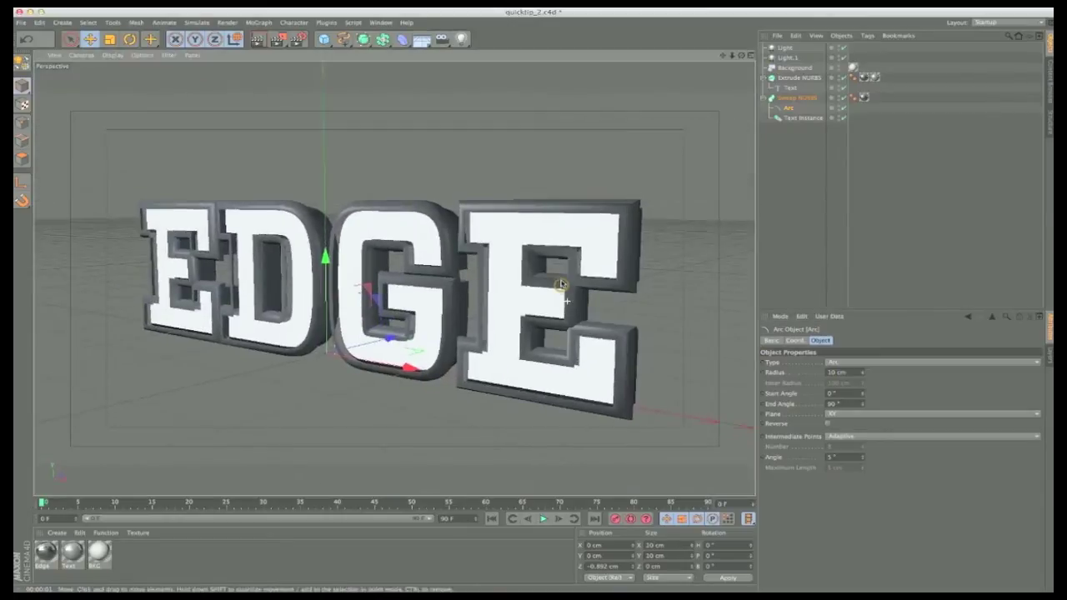
pyautogui.click(834, 403)
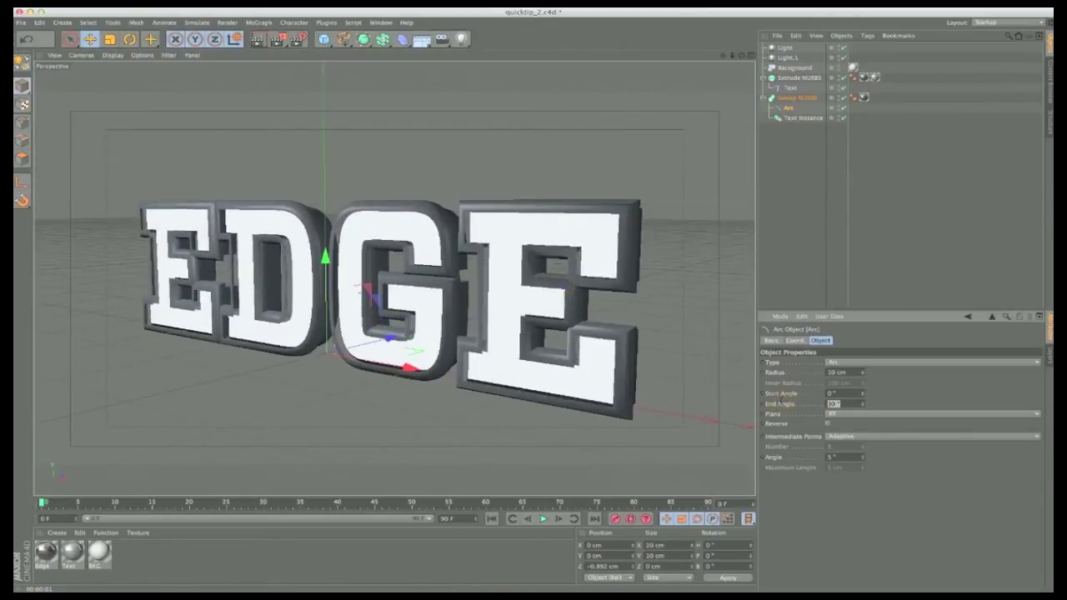
pyautogui.write('180')
pyautogui.press('Return')
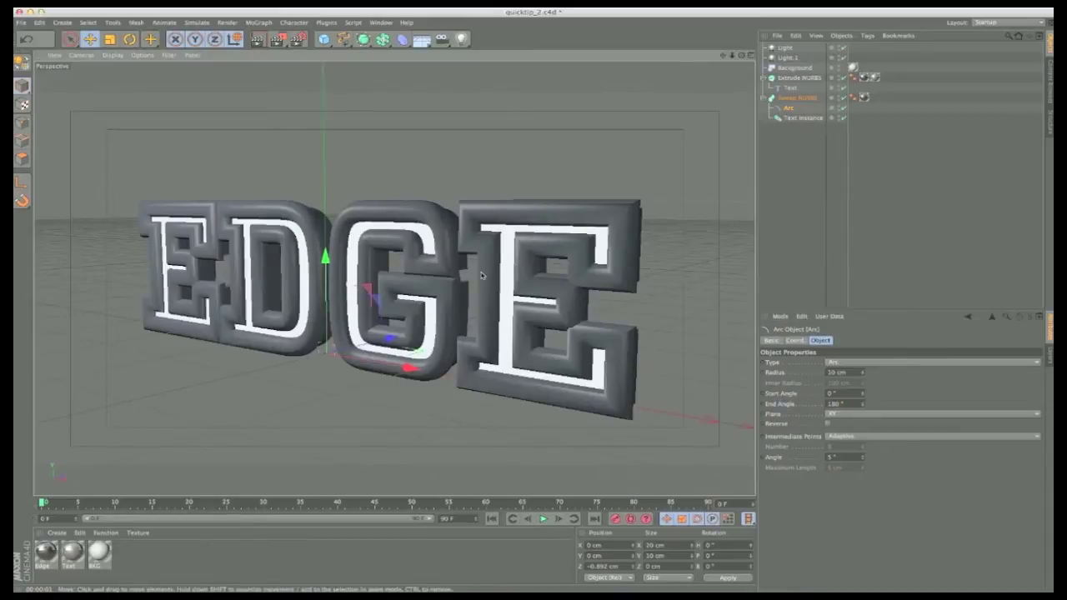
# Step: Set the Arc spline's radius to 5 cm and render the view to check the rounded edge
pyautogui.keyDown('alt'); pyautogui.moveTo(491, 237); pyautogui.dragTo(513, 218); pyautogui.keyUp('alt')
pyautogui.click(810, 372)
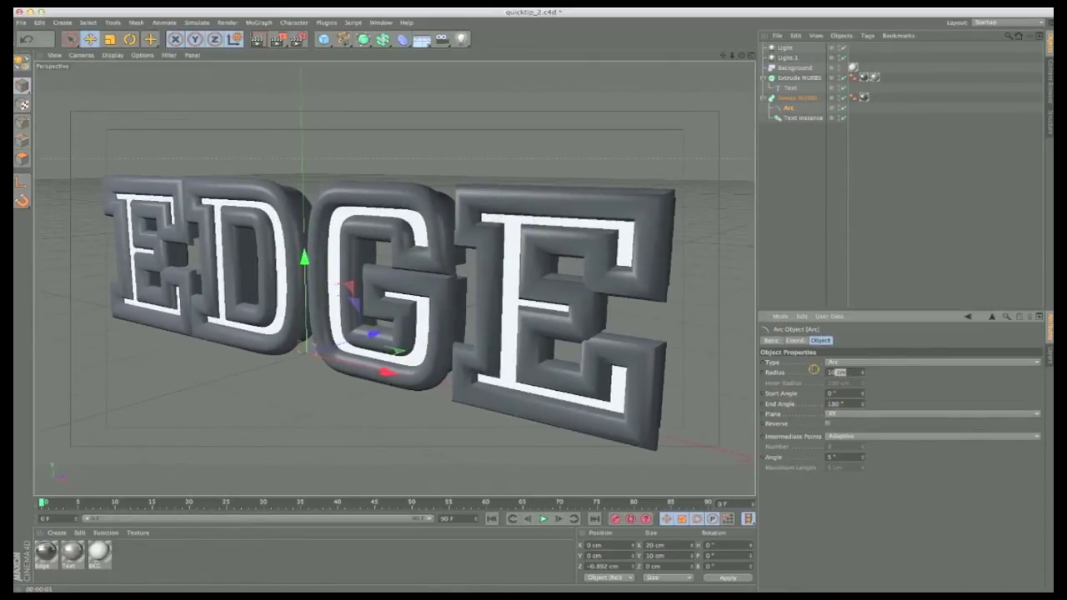
pyautogui.write('5')
pyautogui.press('Return')
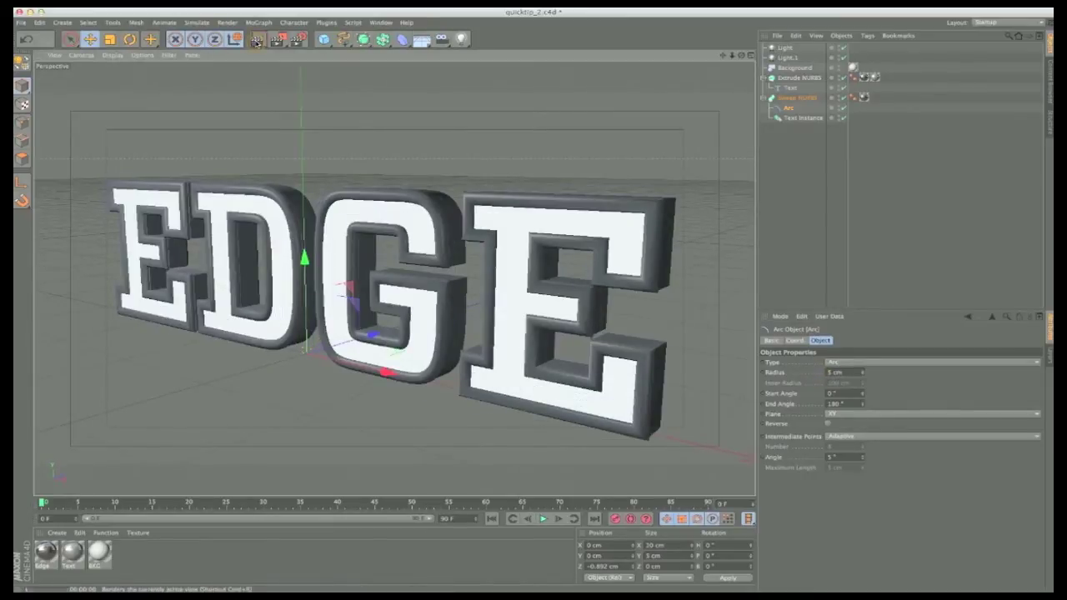
pyautogui.click(257, 40)
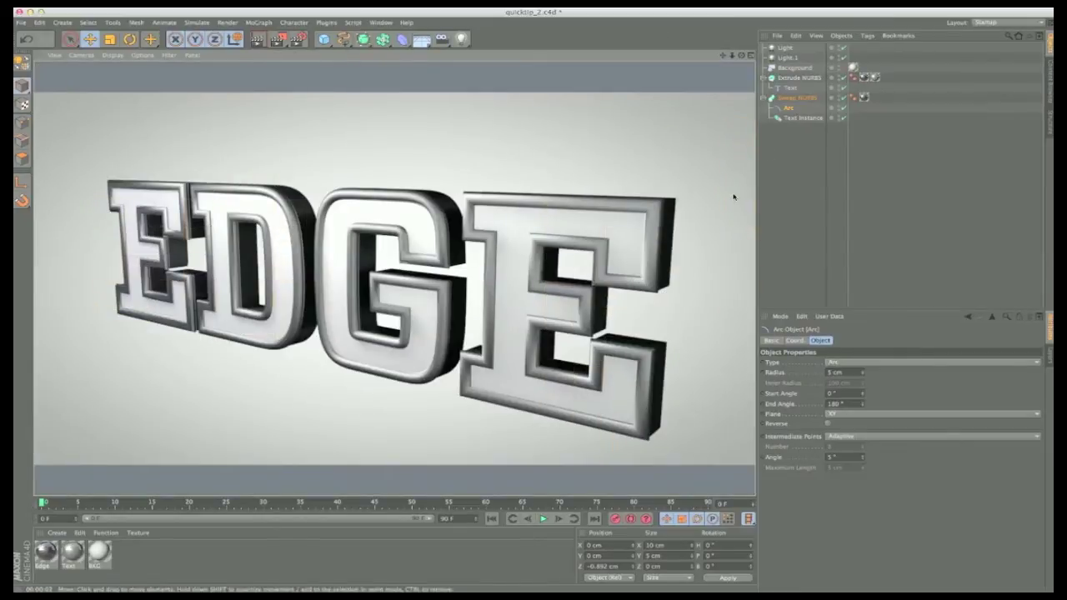
pyautogui.click(419, 359)
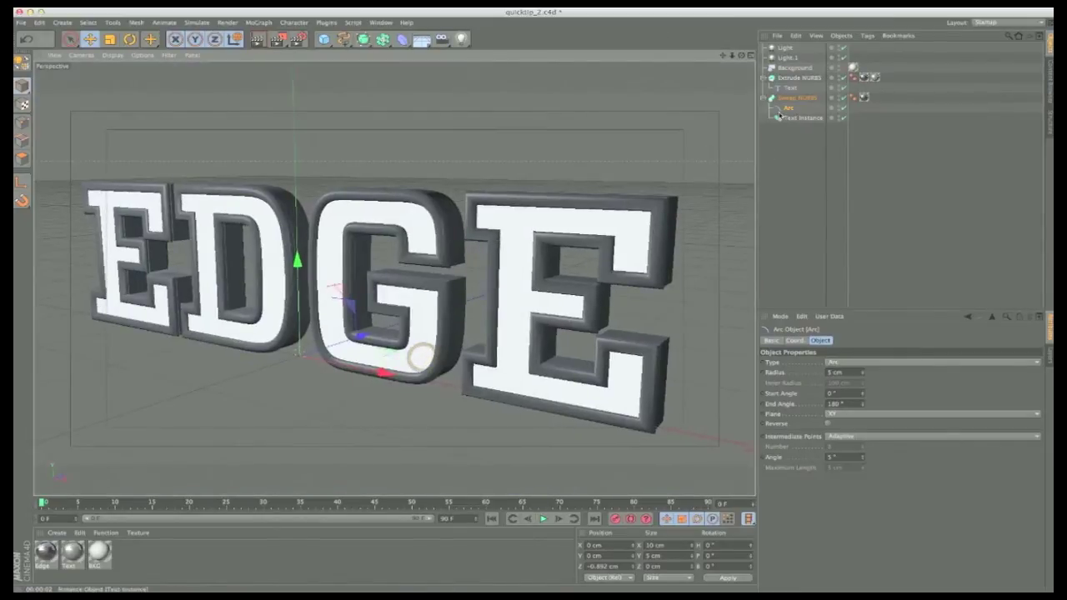
# Step: Add an n-Side spline as the profile inside the Sweep NURBS, replacing the Arc spline
pyautogui.click(343, 39)
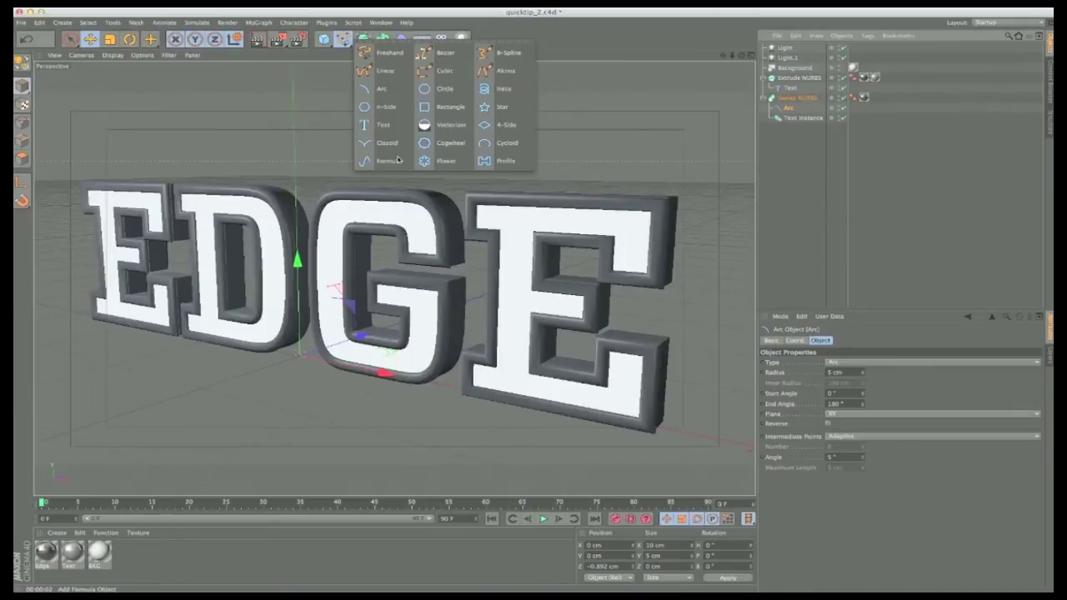
pyautogui.click(382, 108)
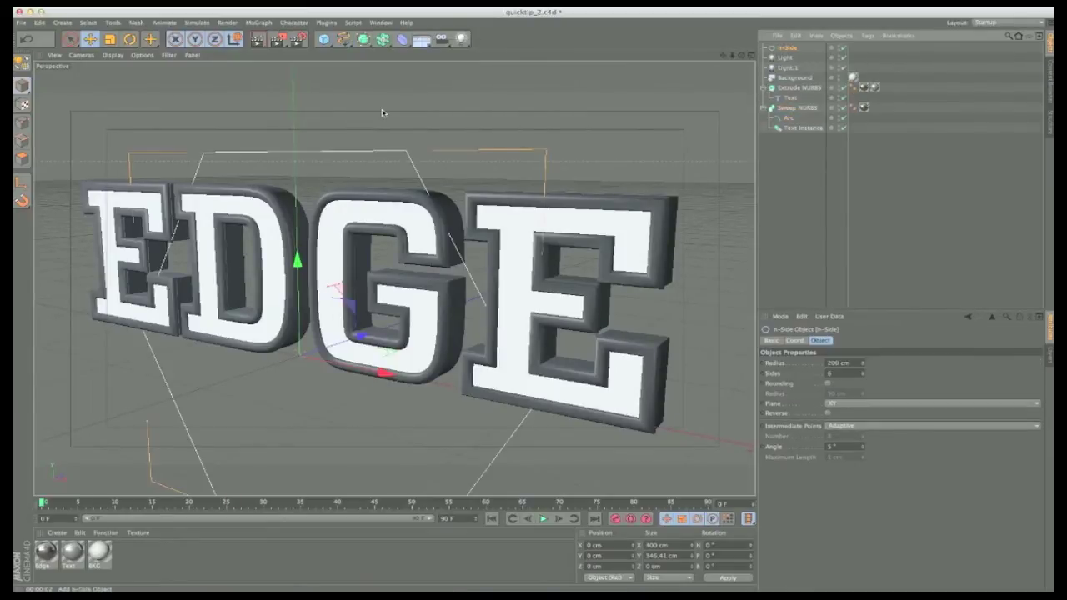
pyautogui.moveTo(783, 48); pyautogui.dragTo(789, 110)
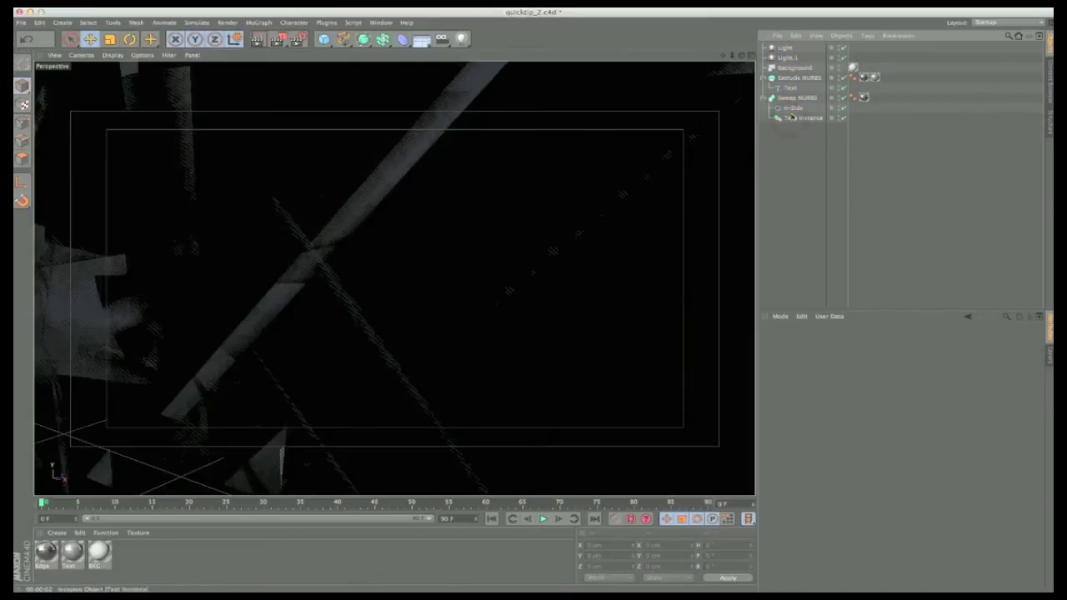
# Step: Try a 10 cm radius on the n-Side spline and reduce it to 7 cm
pyautogui.click(792, 108)
pyautogui.doubleClick(785, 360)
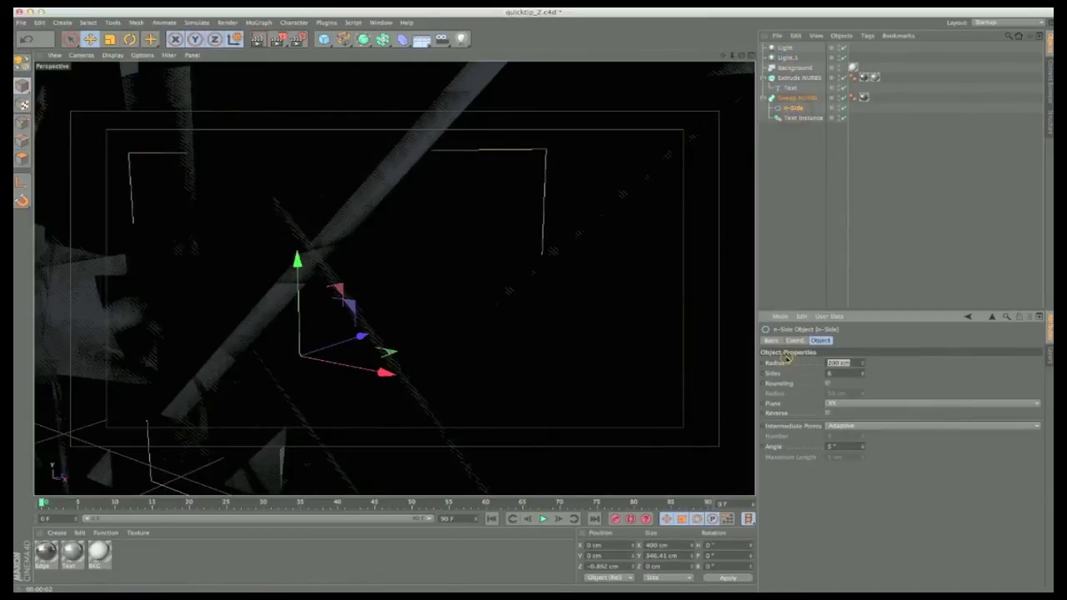
pyautogui.write('10')
pyautogui.press('Return')
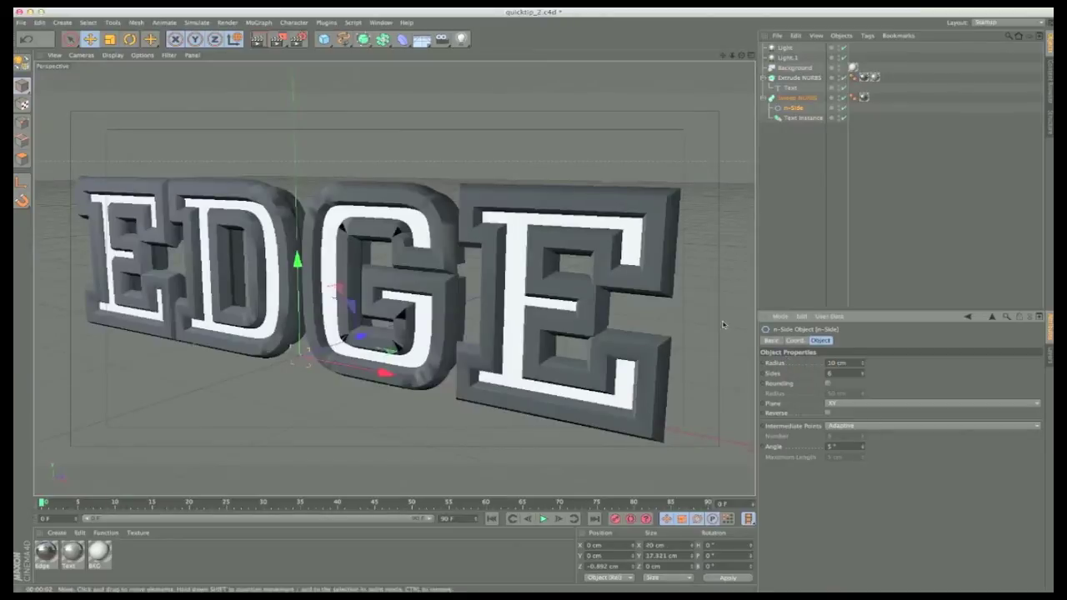
pyautogui.write('7')
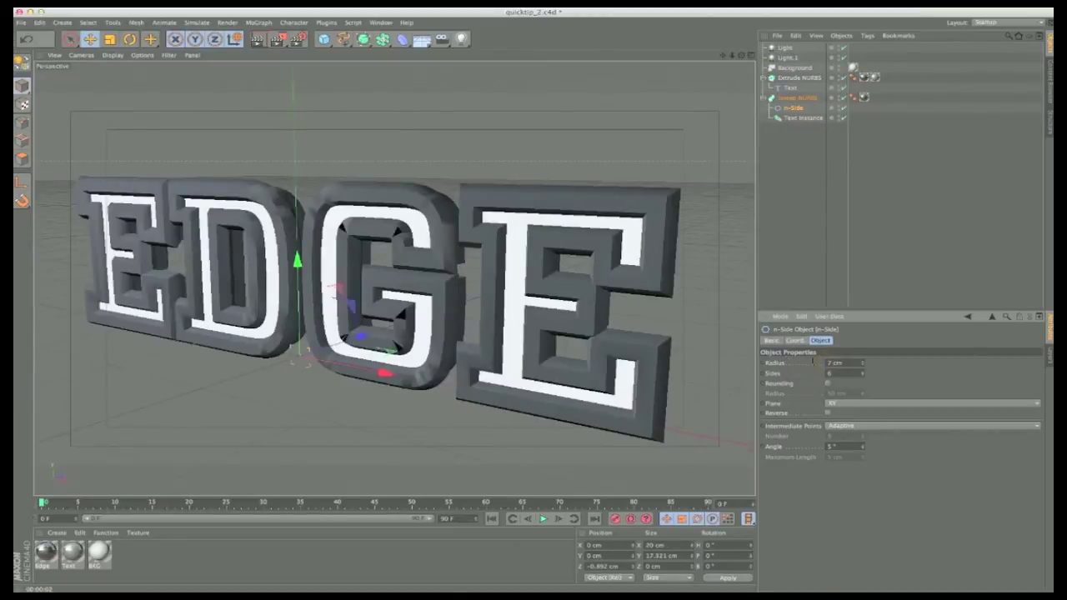
pyautogui.press('Return')
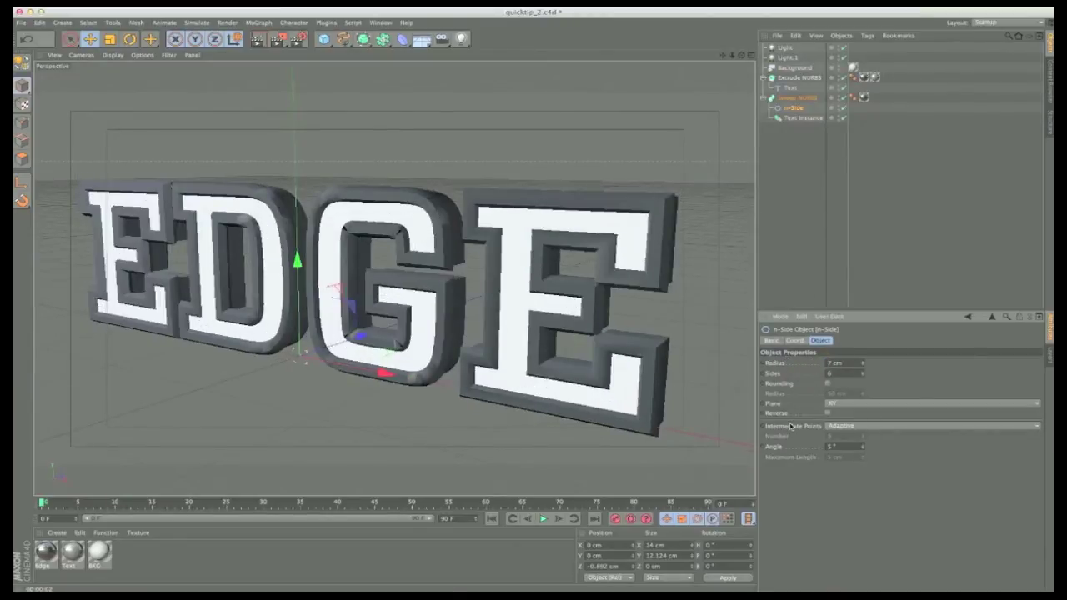
# Step: Set the Phong angle on the Sweep NURBS's Phong tag to 20° and render the view to check the edge shading
pyautogui.click(852, 97)
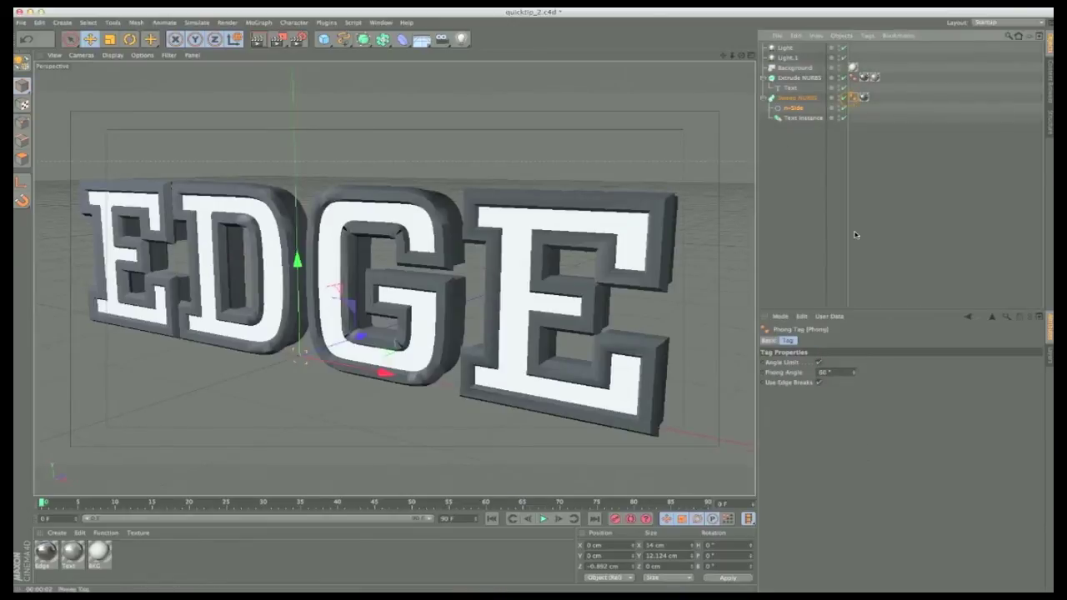
pyautogui.moveTo(834, 373); pyautogui.dragTo(767, 363)
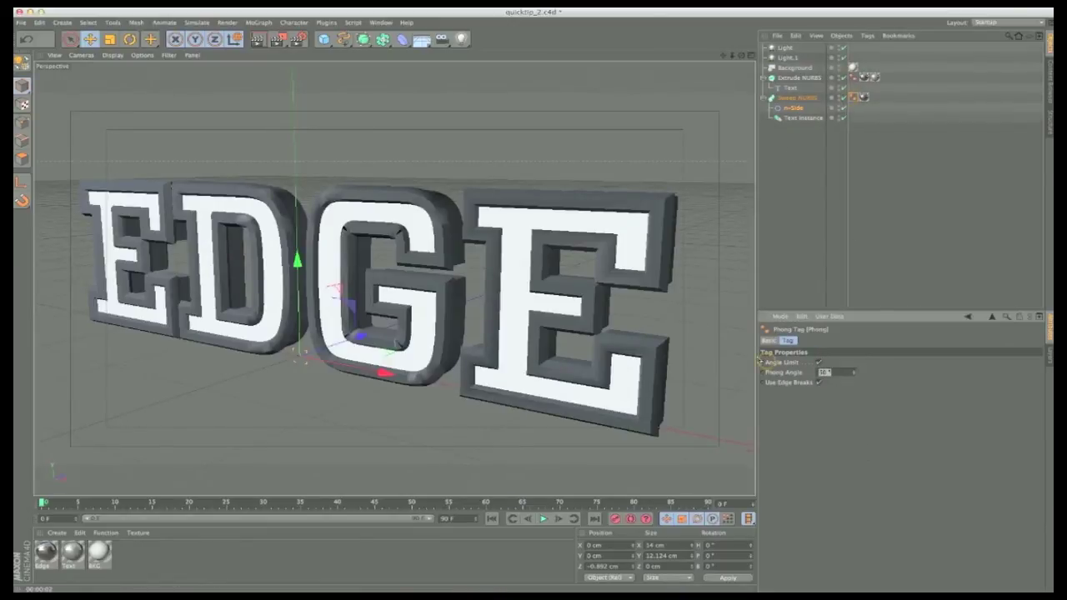
pyautogui.click(260, 41)
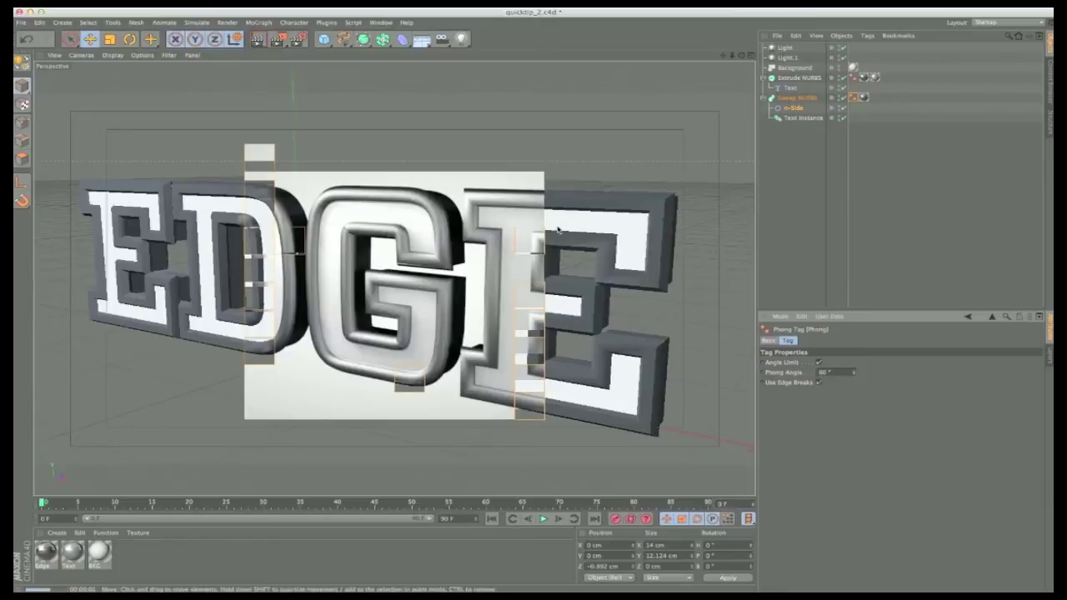
pyautogui.hotkey('ctrl', 'r')
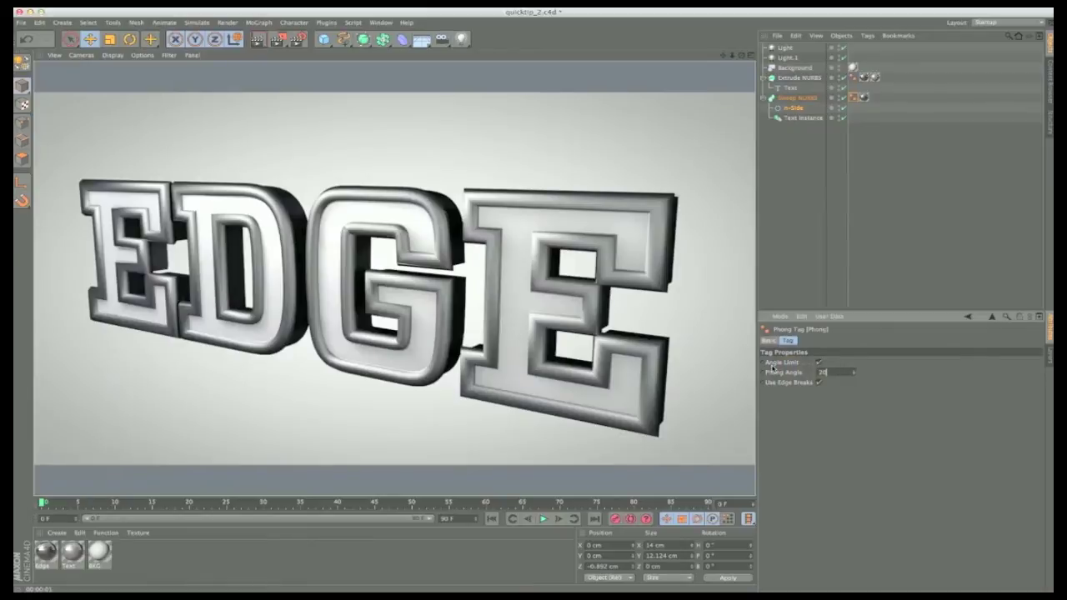
pyautogui.press('Return')
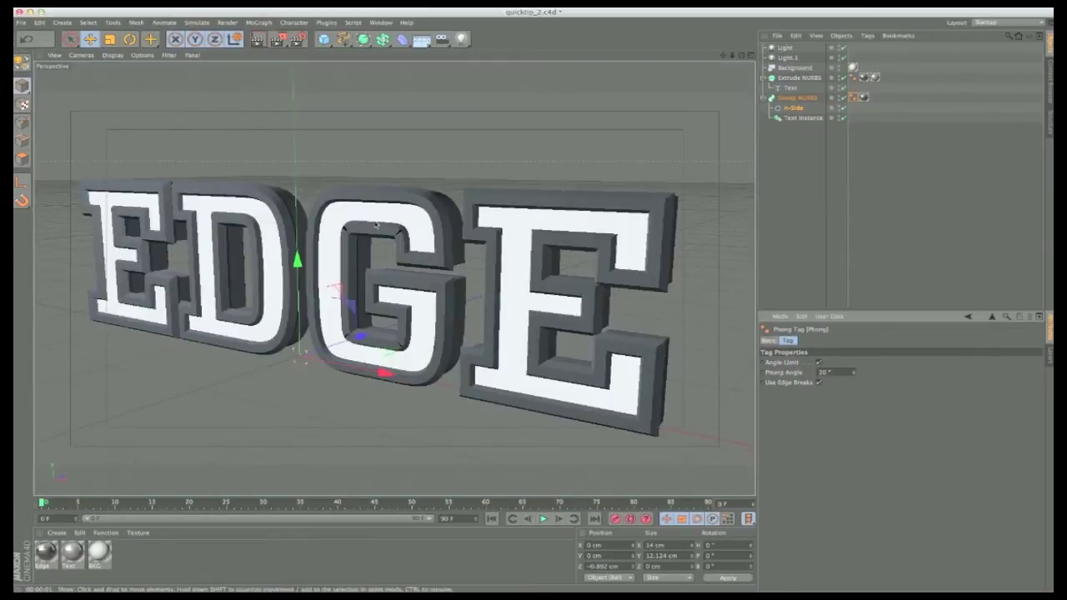
pyautogui.click(260, 42)
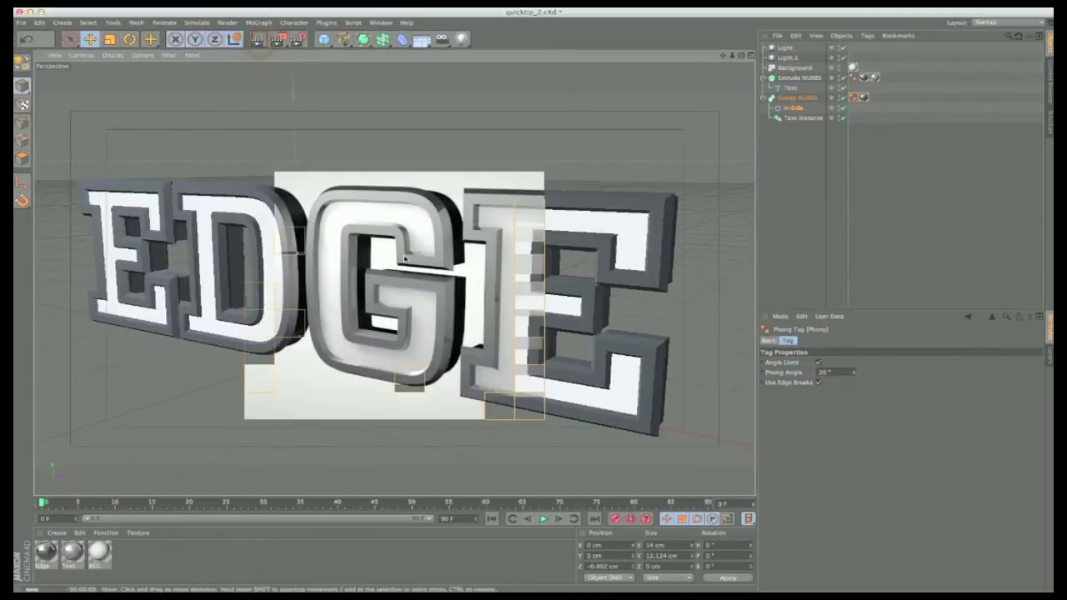
pyautogui.press('super+r')
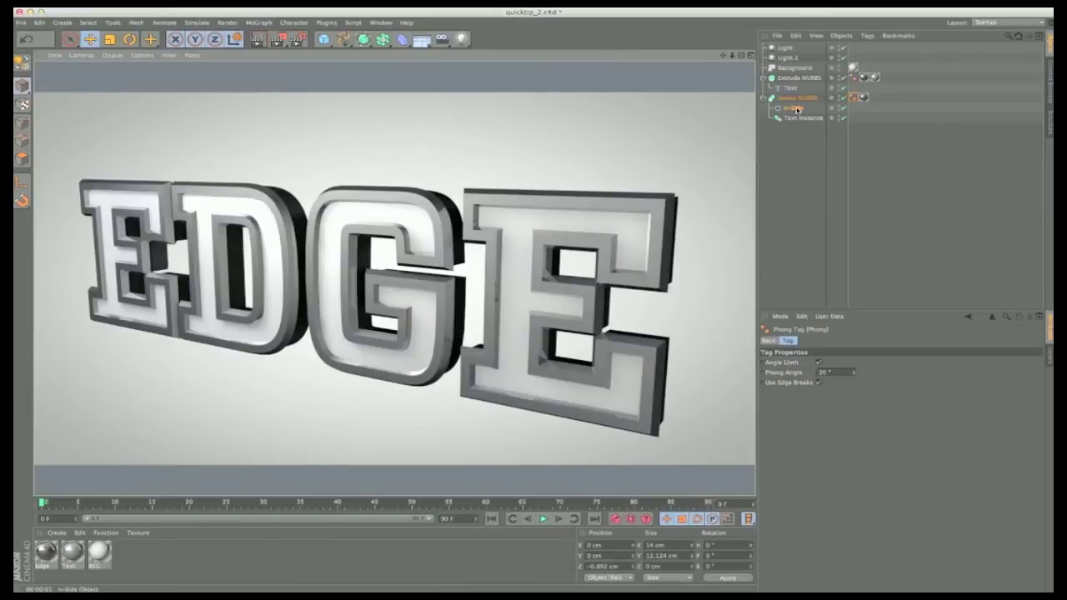
# Step: Set the n-Side spline's number of sides to 4 and render the view
pyautogui.click(794, 108)
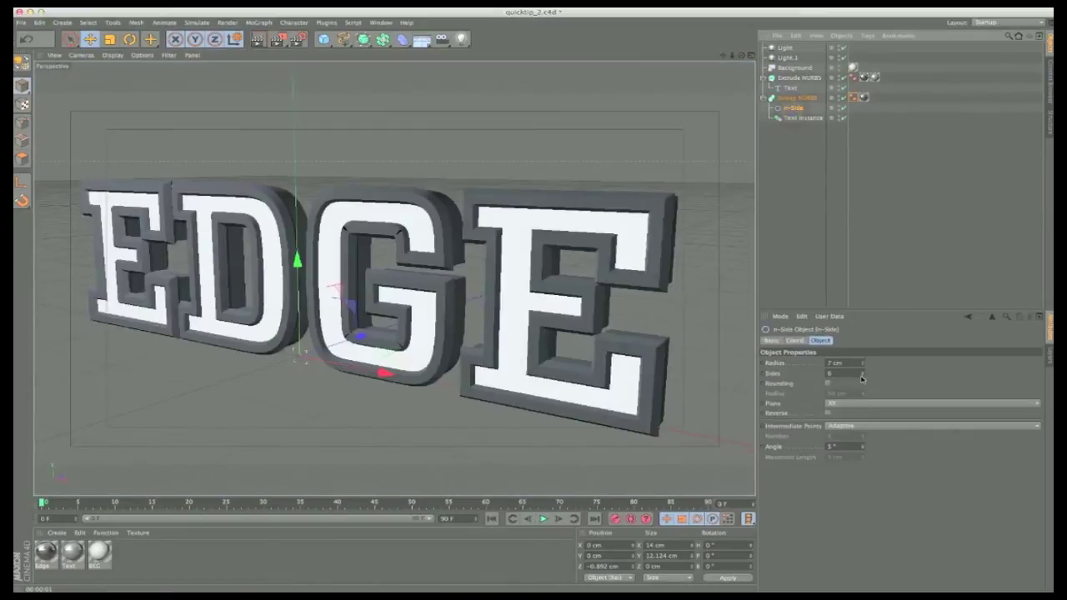
pyautogui.click(861, 377)
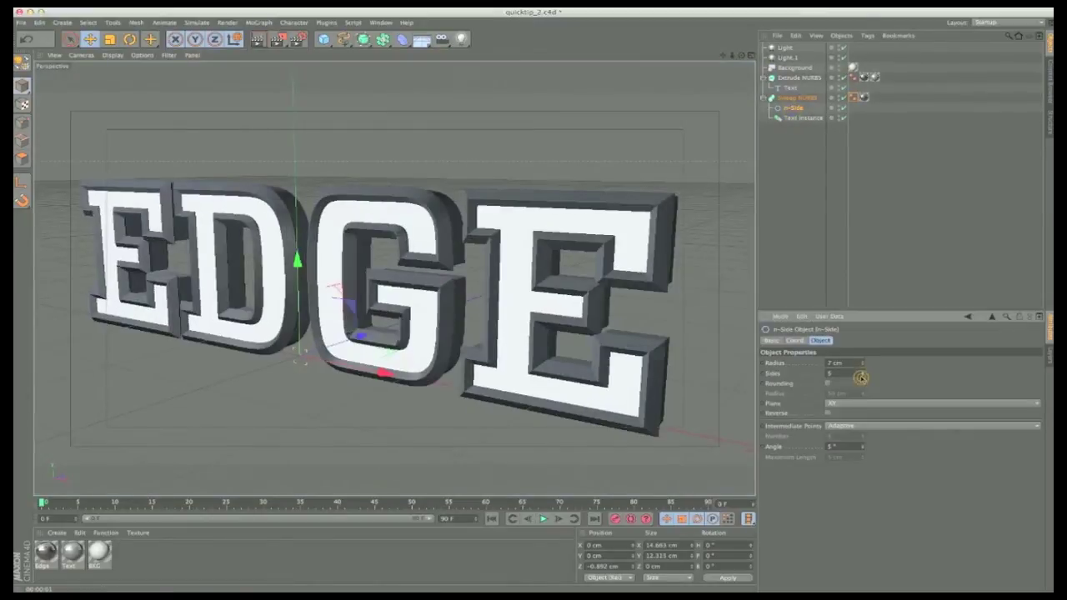
pyautogui.click(260, 40)
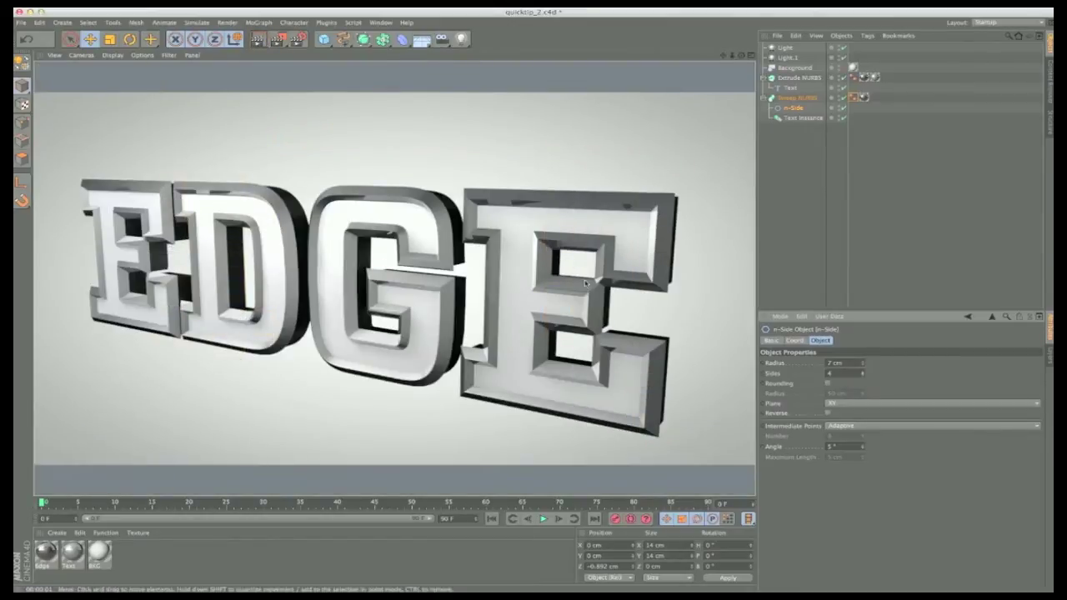
# Step: Select the Text spline and disable both the Sweep NURBS and the Extrude NURBS to isolate the letter outlines
pyautogui.click(794, 109)
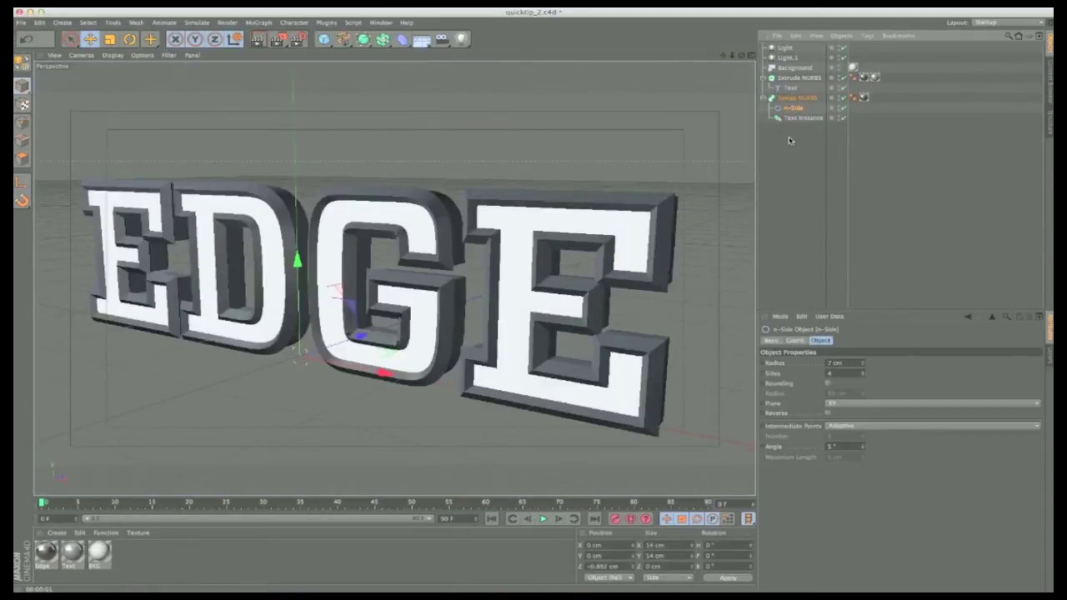
pyautogui.click(795, 118)
pyautogui.click(790, 88)
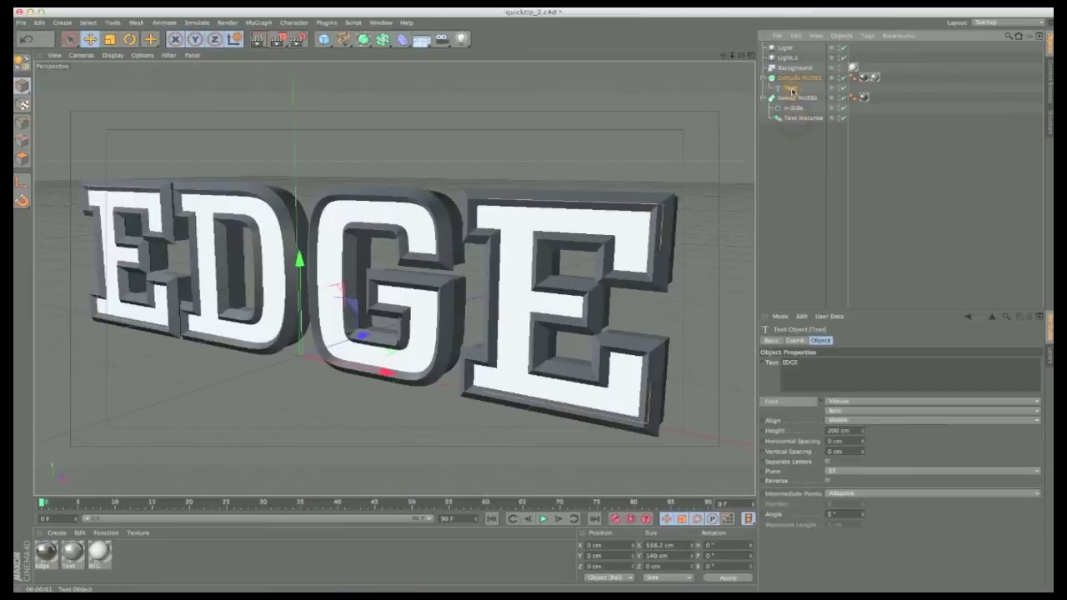
pyautogui.click(841, 98)
pyautogui.click(842, 77)
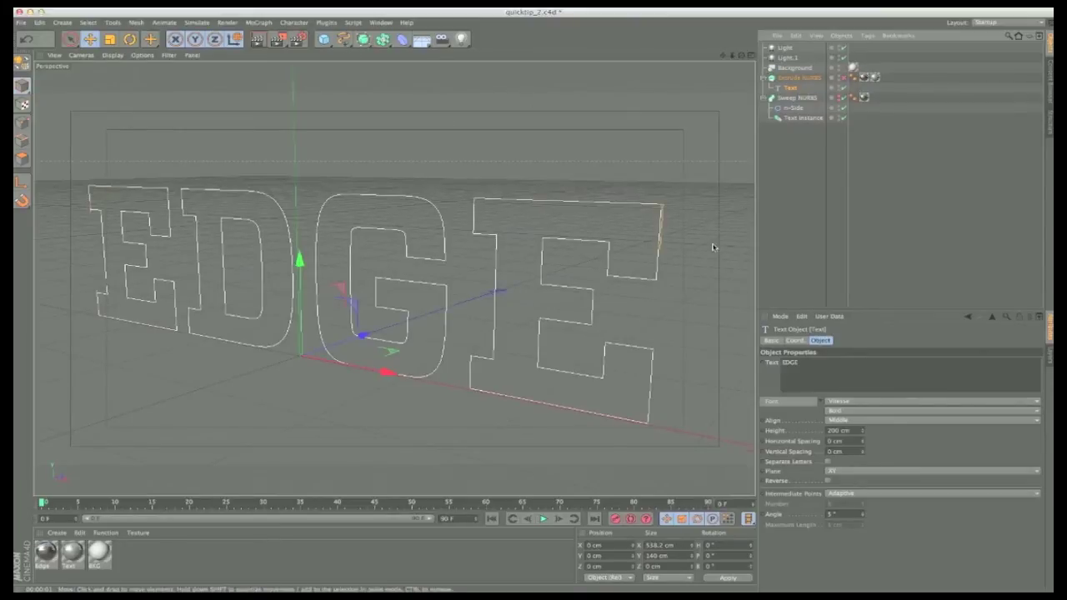
# Step: Examine the bolts along the letter edges in the GOAL.c4d project and return to quicktip_2.c4d
pyautogui.click(381, 23)
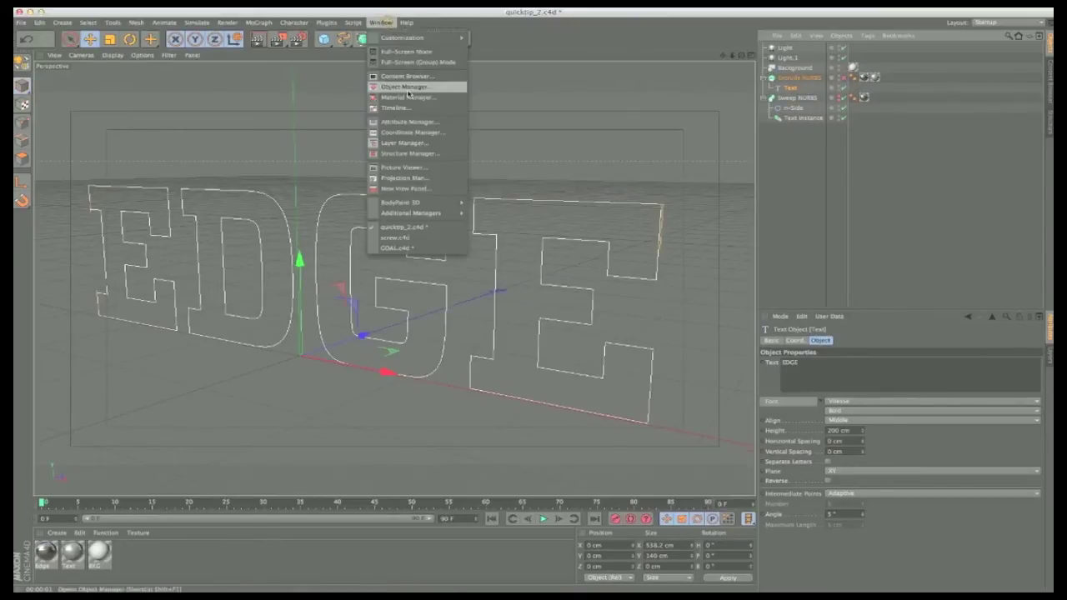
pyautogui.click(440, 247)
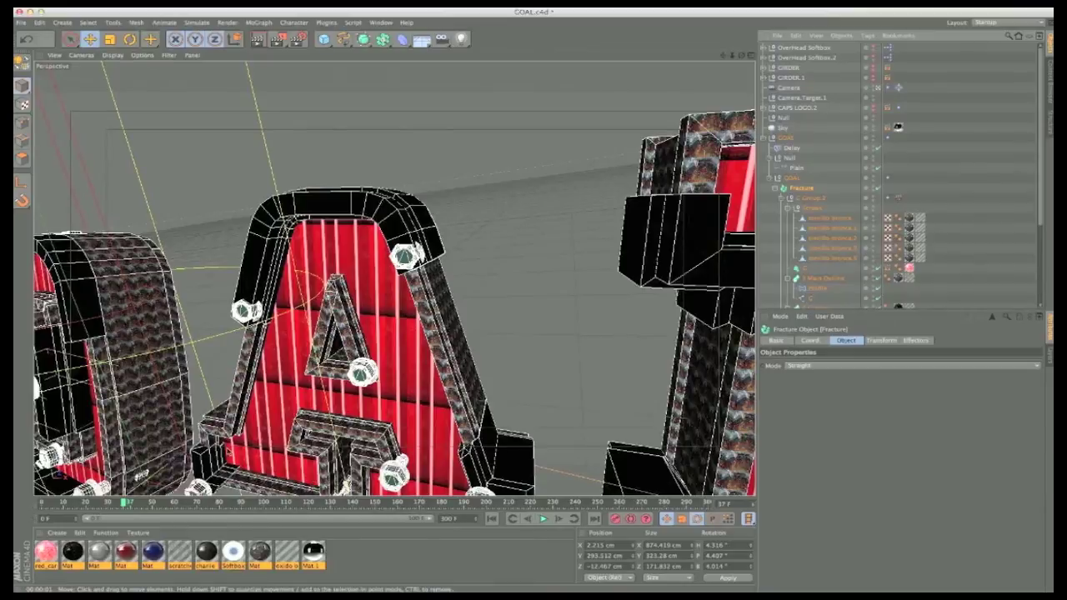
pyautogui.click(381, 23)
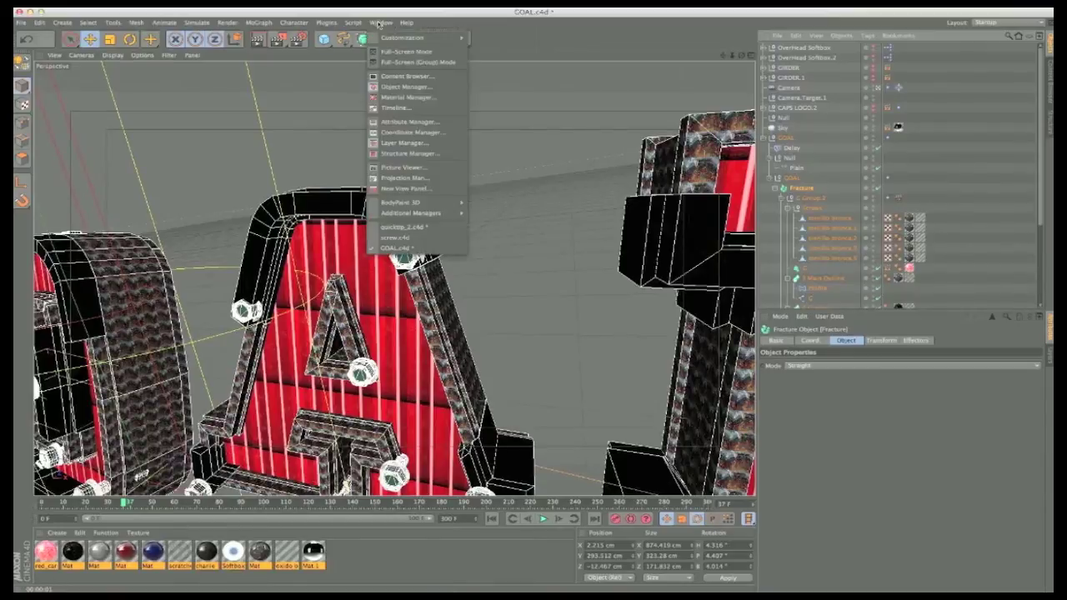
pyautogui.click(403, 227)
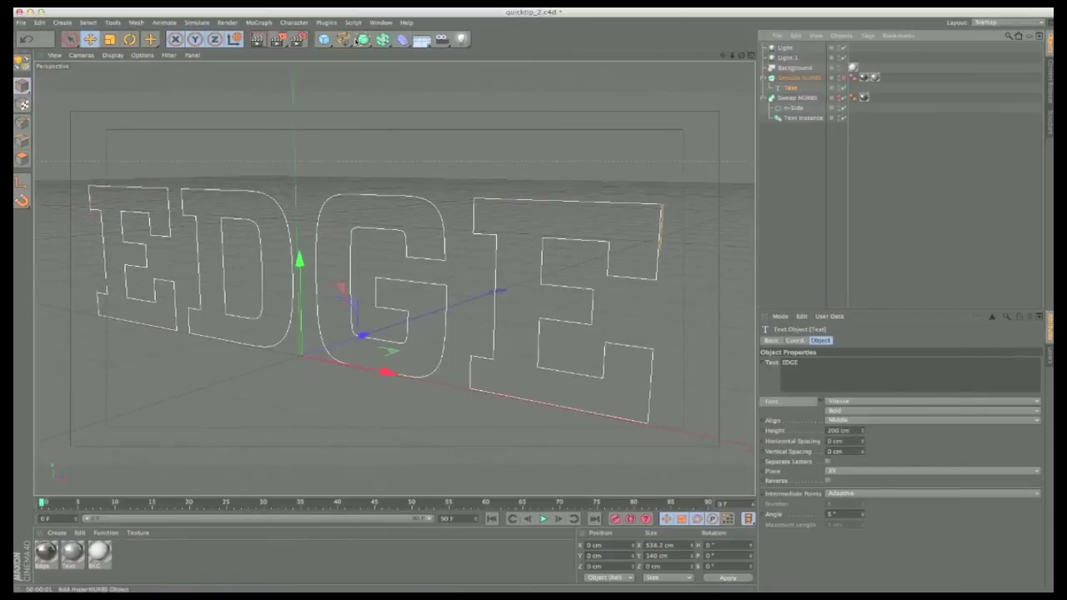
# Step: Add a MoGraph Cloner and nest inside it the screw object copied from screw.c4d
pyautogui.click(268, 24)
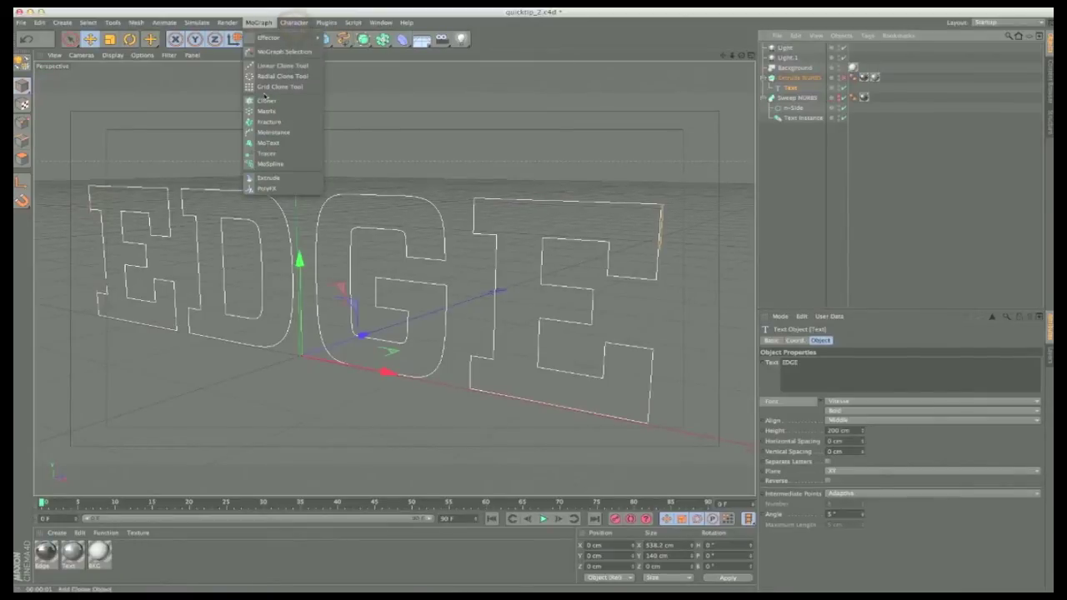
pyautogui.click(266, 100)
pyautogui.click(380, 23)
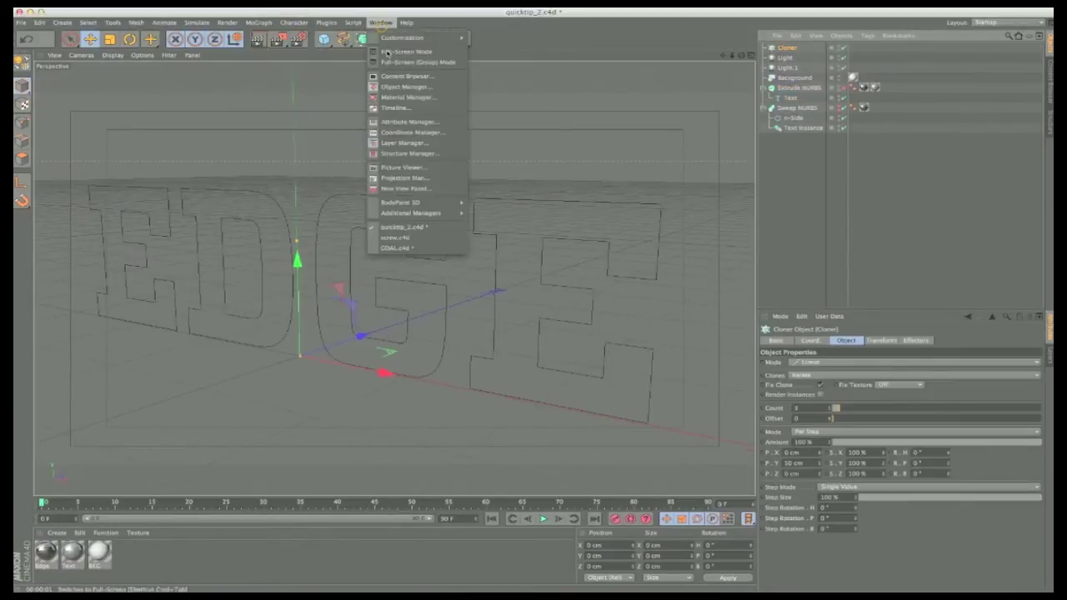
pyautogui.click(396, 237)
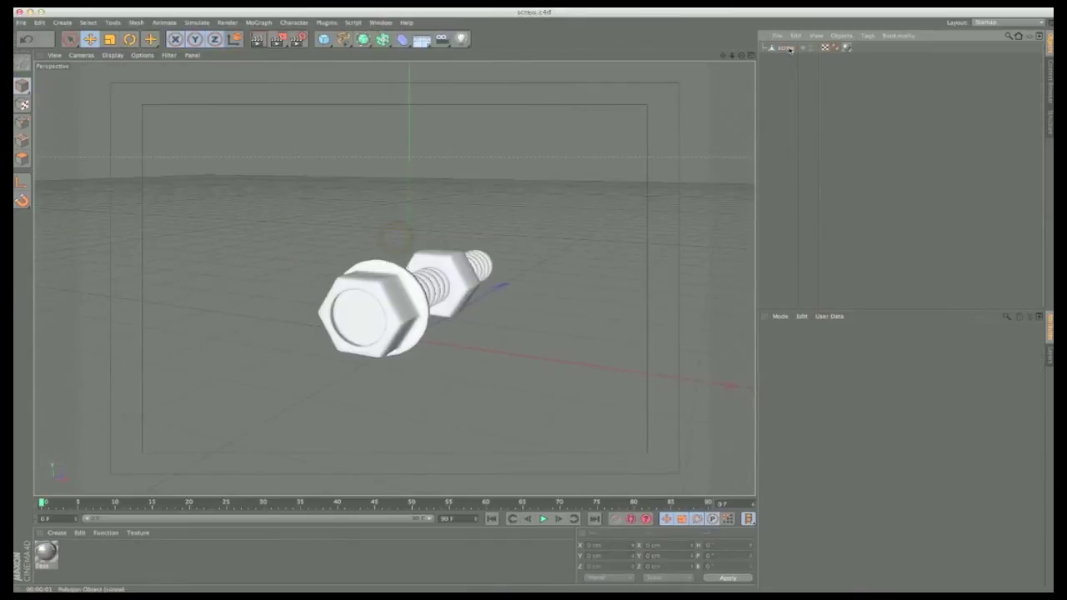
pyautogui.click(785, 49)
pyautogui.click(381, 23)
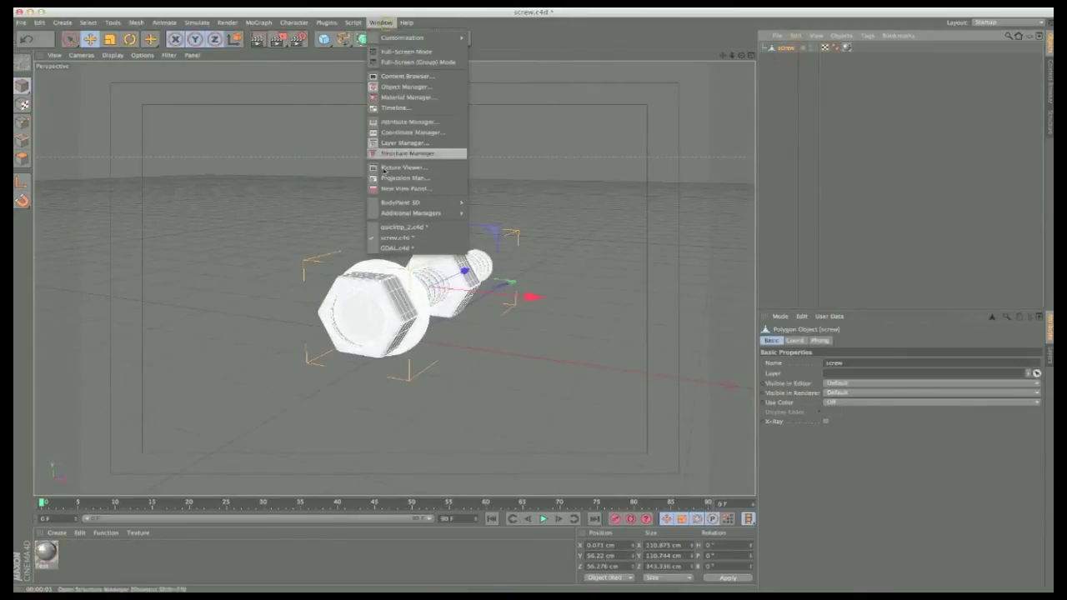
pyautogui.click(402, 226)
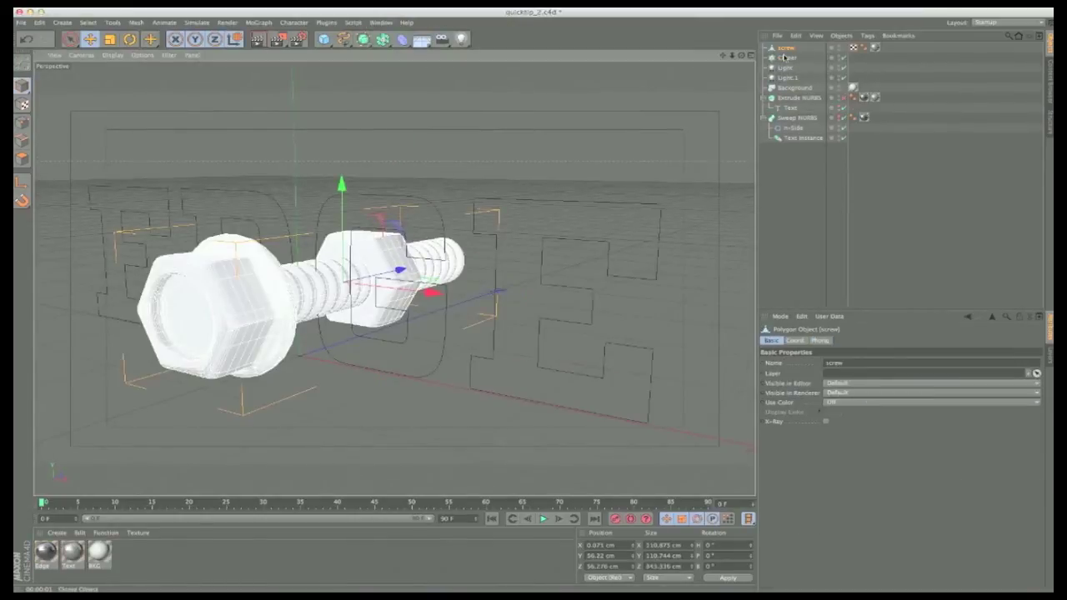
pyautogui.moveTo(788, 54); pyautogui.dragTo(789, 60)
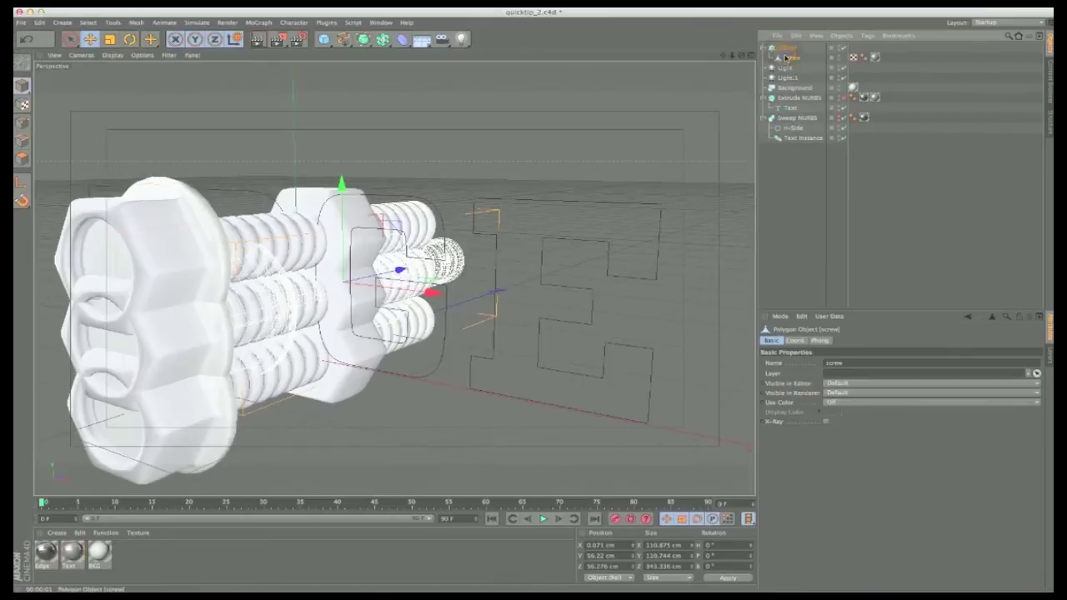
# Step: Re-enable the Extrude NURBS and set the Cloner to Object mode with the Text spline as its object
pyautogui.click(843, 98)
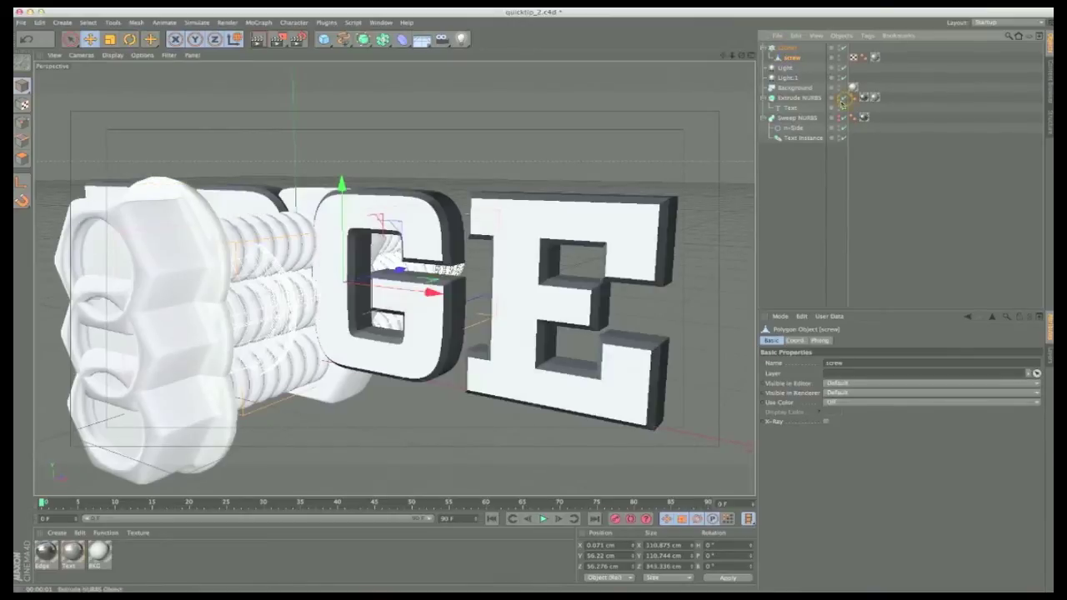
pyautogui.click(783, 48)
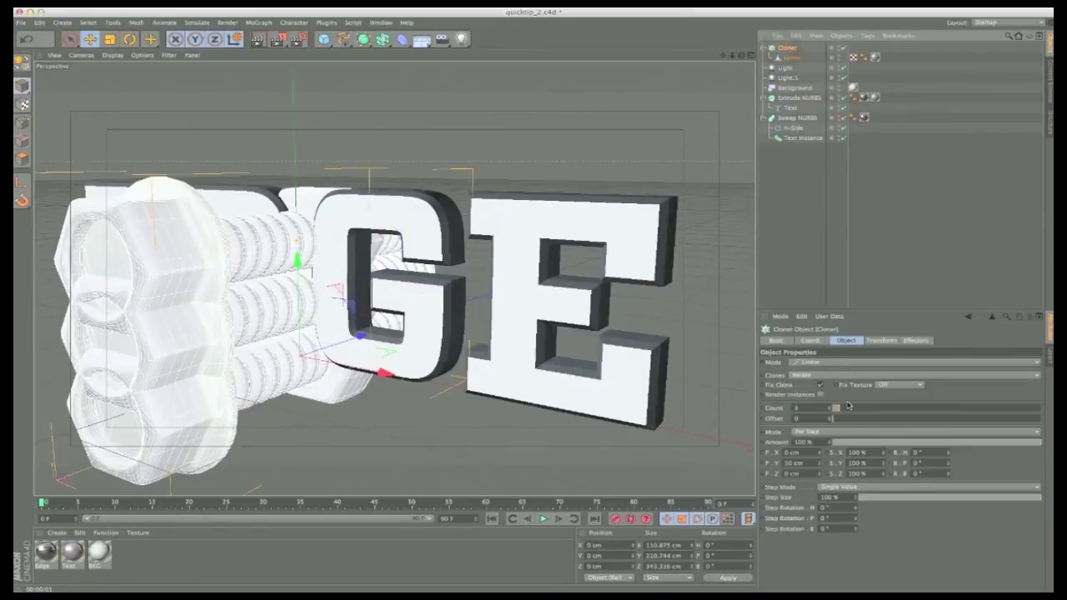
pyautogui.click(842, 365)
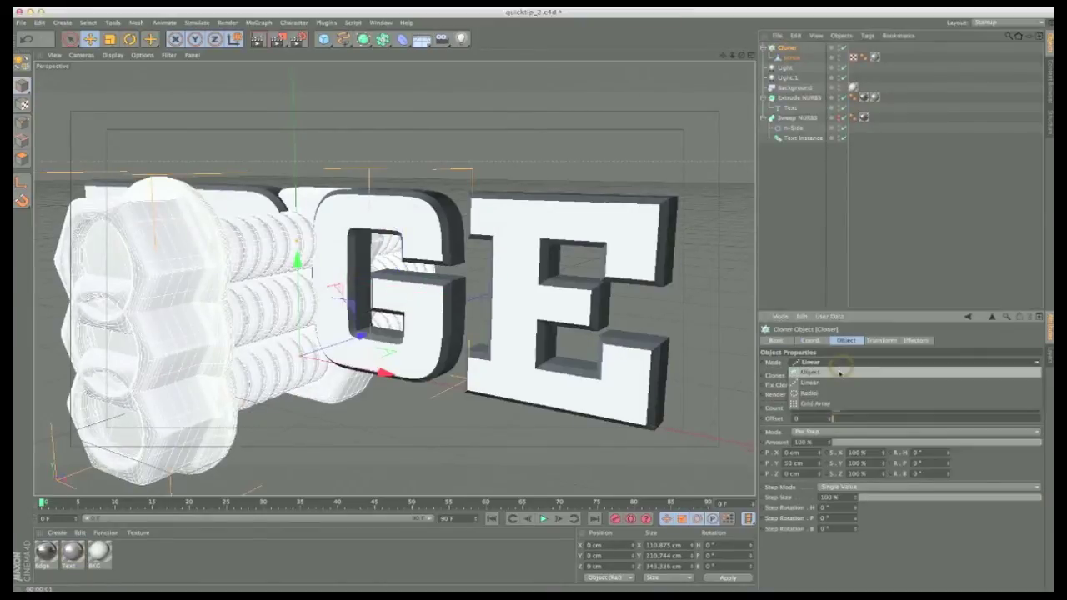
pyautogui.click(839, 374)
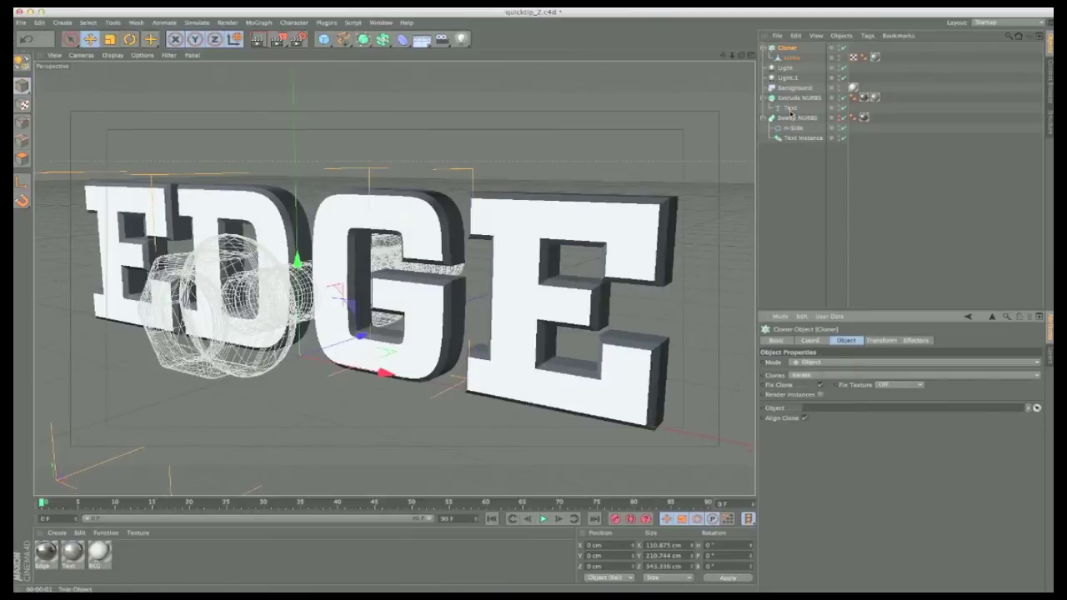
pyautogui.moveTo(790, 110); pyautogui.dragTo(821, 406)
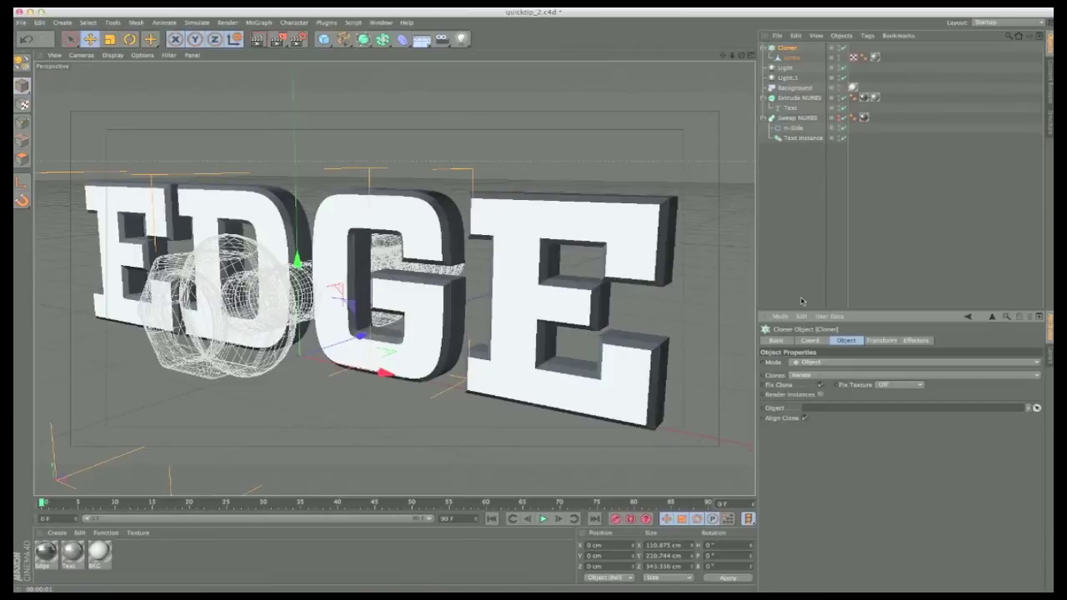
# Step: Link the Text spline as the Cloner's object and scale the clones to 0.15 on all three axes
pyautogui.moveTo(790, 108); pyautogui.dragTo(832, 408)
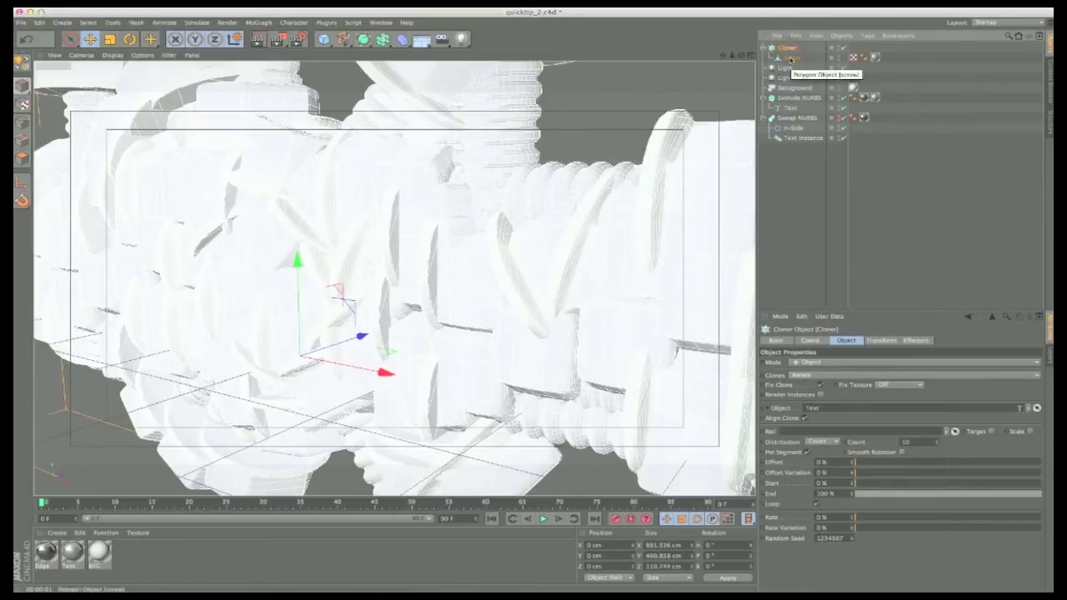
pyautogui.click(882, 342)
pyautogui.doubleClick(856, 377)
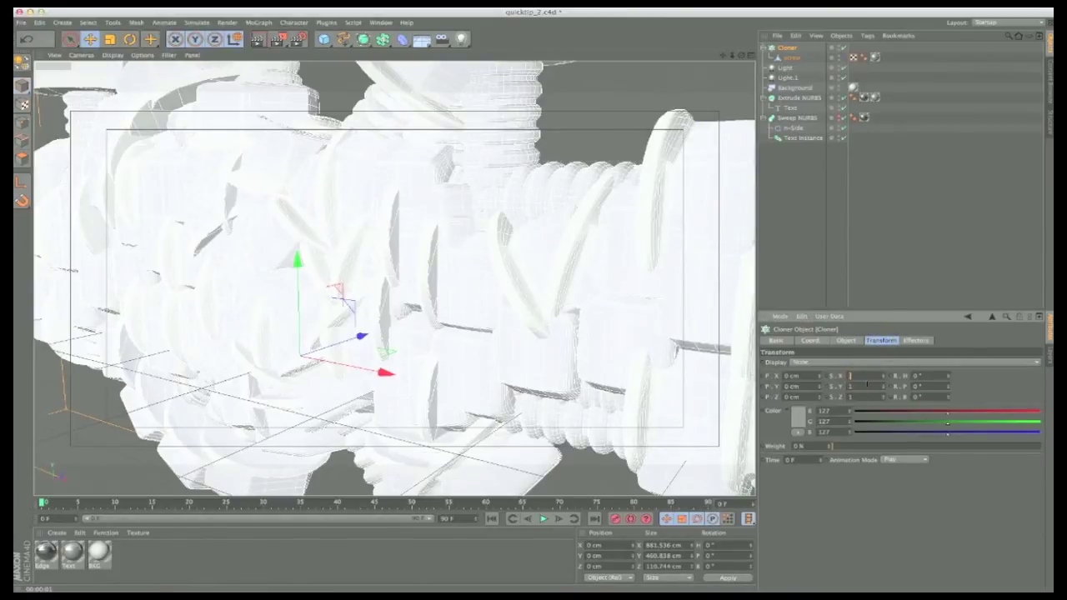
pyautogui.press('Tab')
pyautogui.write('0')
pyautogui.press('Tab')
pyautogui.click(853, 376)
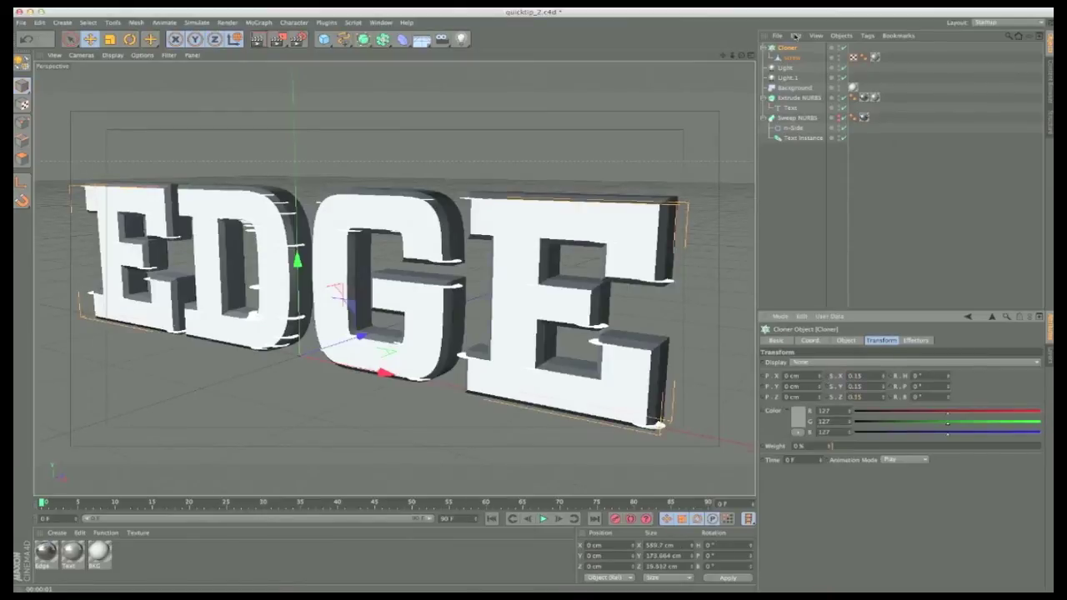
pyautogui.click(823, 238)
# Step: Disable Align Clone on the Cloner and set its clone count to 2 per segment
pyautogui.click(783, 47)
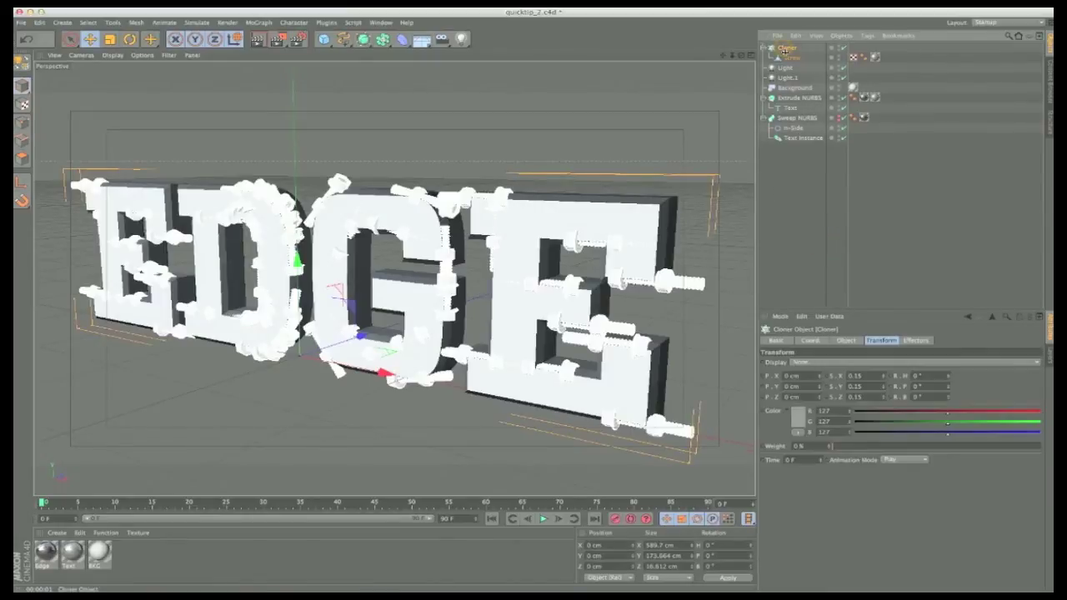
pyautogui.click(846, 341)
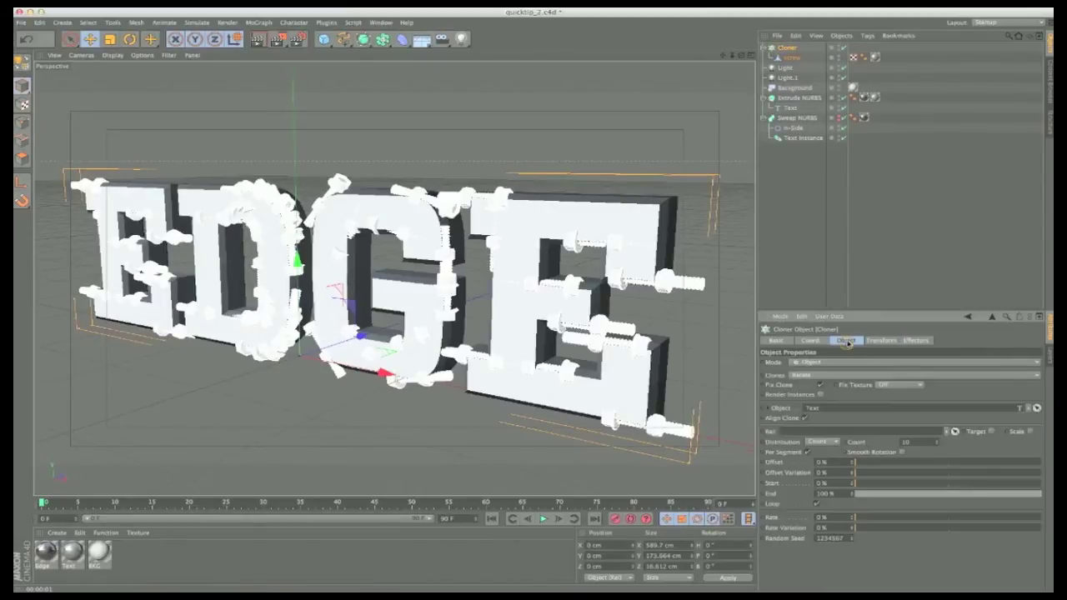
pyautogui.click(806, 418)
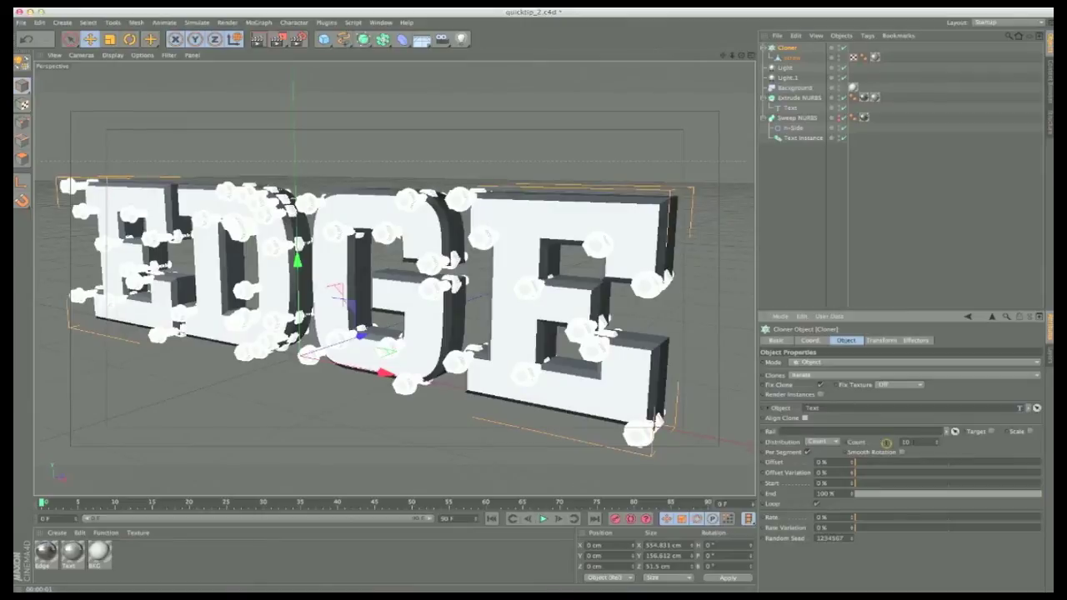
pyautogui.click(886, 442)
pyautogui.press('Return')
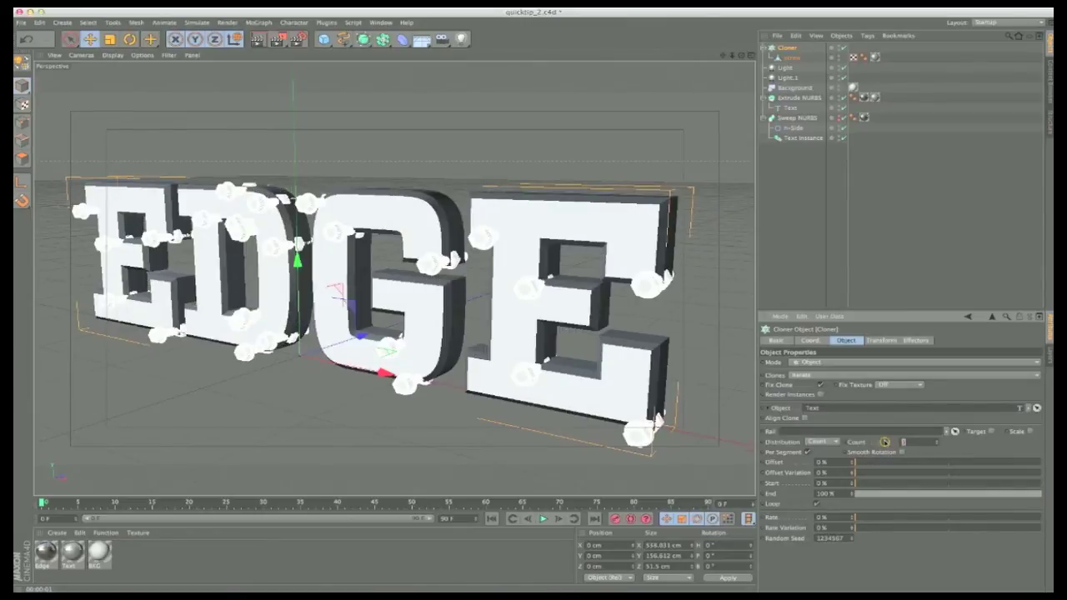
pyautogui.press('Return')
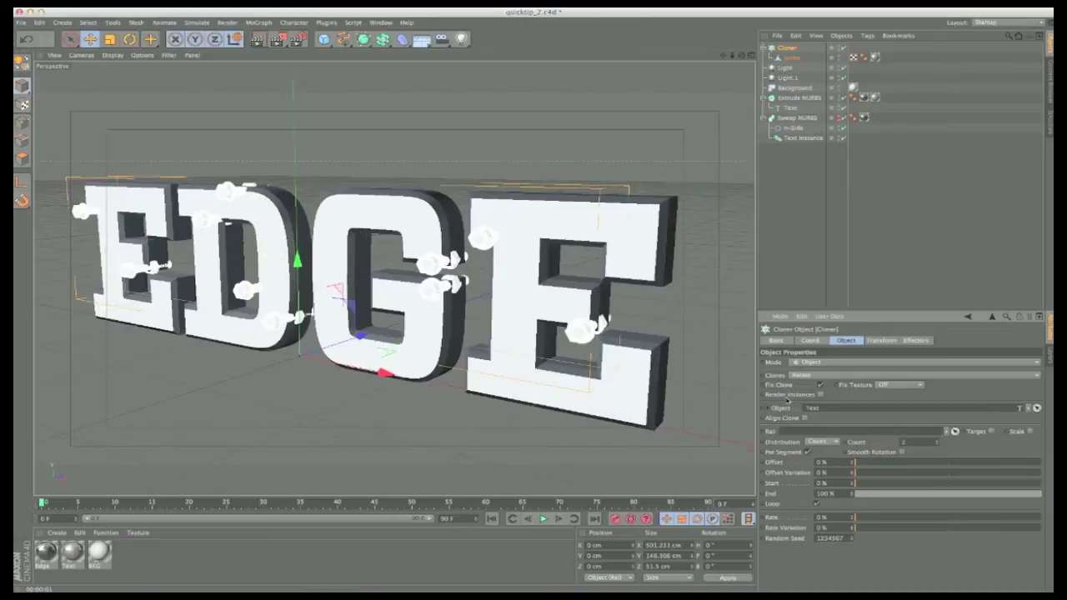
# Step: Set the Cloner's Z position transform to 16 cm to push the screws back into the letters
pyautogui.keyDown('alt'); pyautogui.moveTo(500, 286); pyautogui.dragTo(442, 280); pyautogui.keyUp('alt')
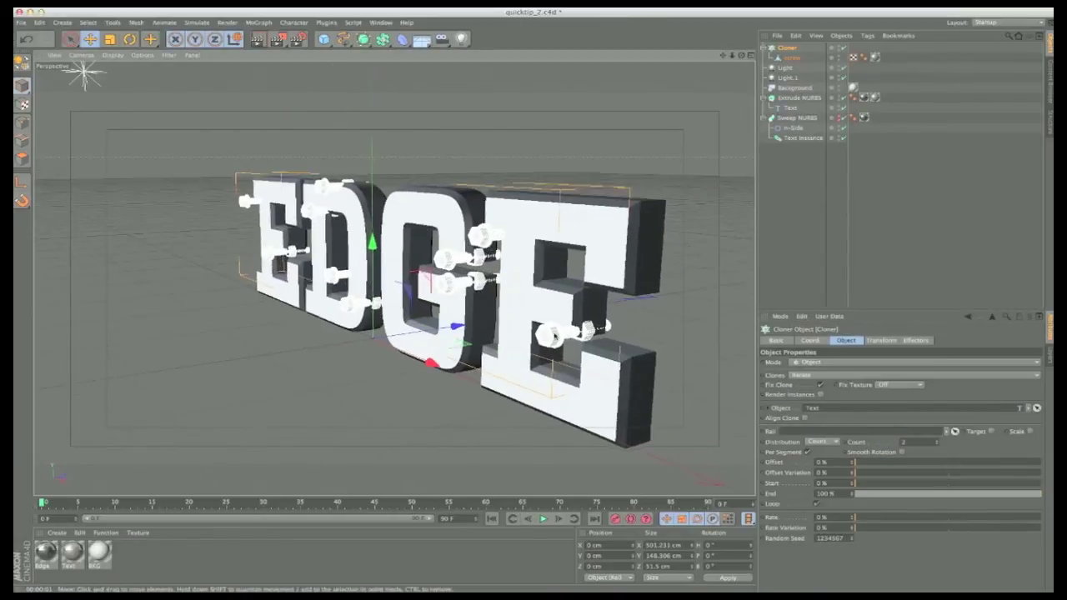
pyautogui.keyDown('alt'); pyautogui.moveTo(468, 305); pyautogui.dragTo(481, 317); pyautogui.keyUp('alt')
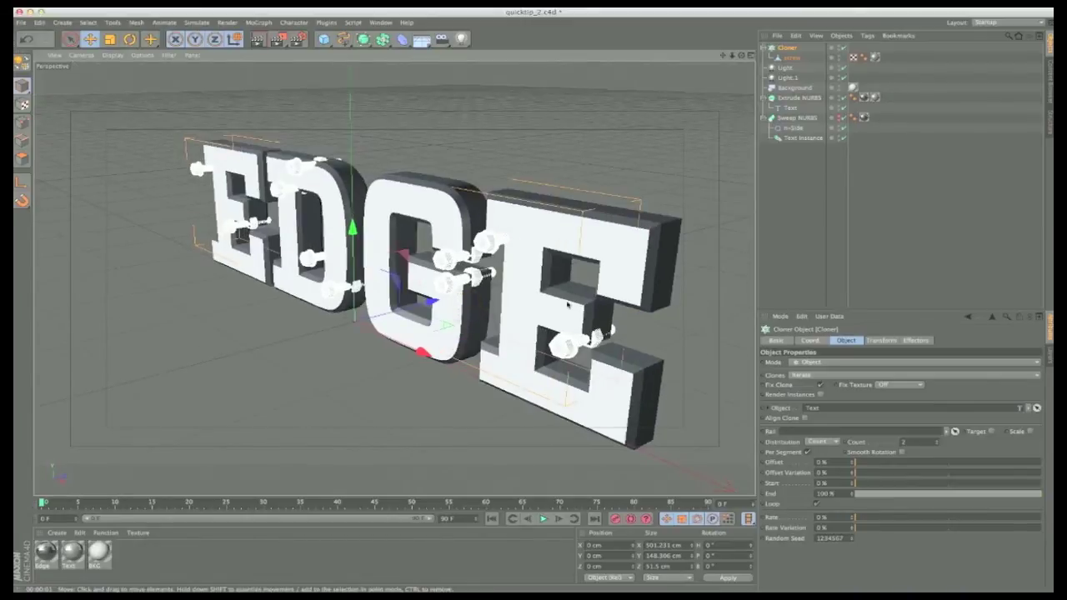
pyautogui.keyDown('alt'); pyautogui.moveTo(570, 320); pyautogui.dragTo(595, 317, button='right'); pyautogui.keyUp('alt')
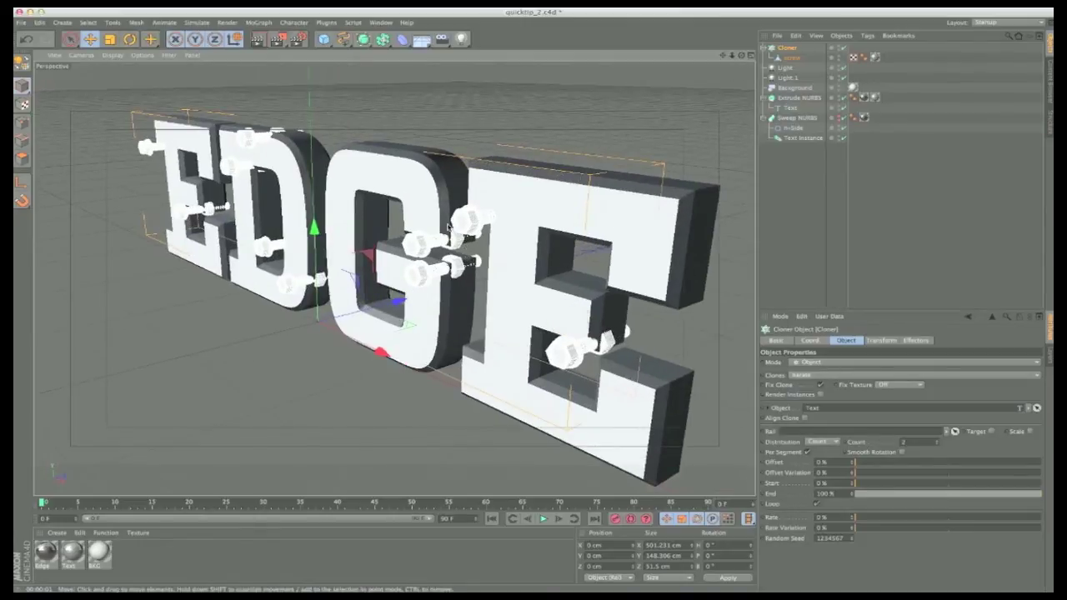
pyautogui.keyDown('alt'); pyautogui.moveTo(413, 240); pyautogui.dragTo(409, 240); pyautogui.keyUp('alt')
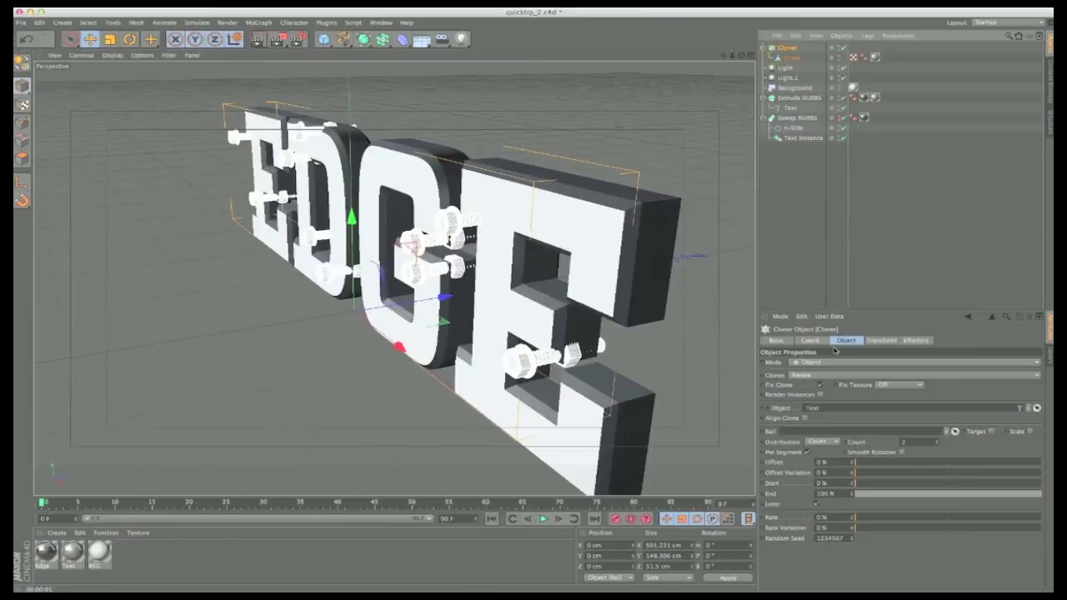
pyautogui.click(881, 340)
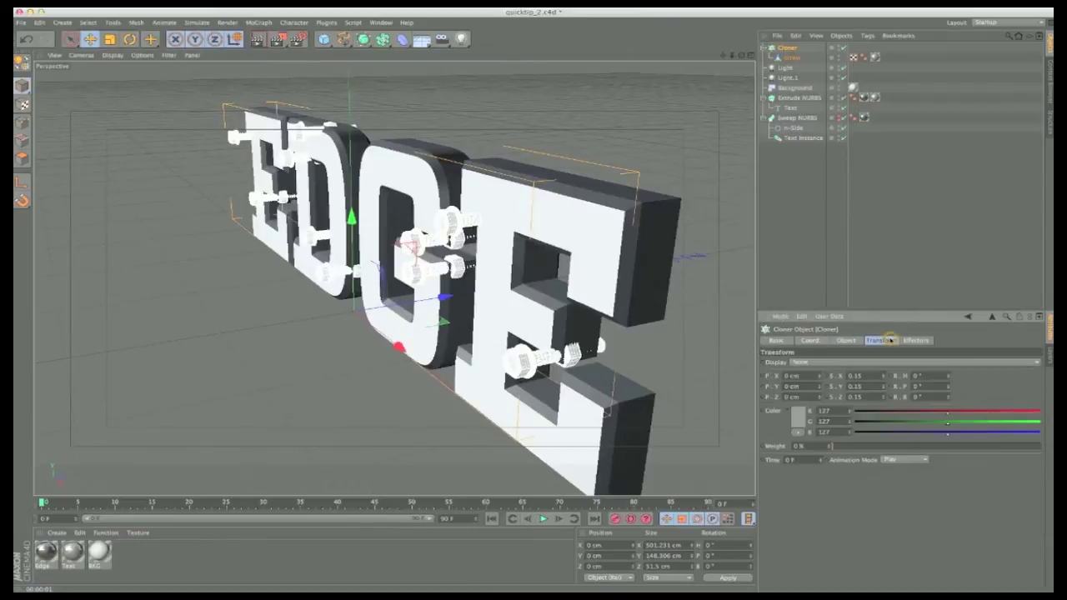
pyautogui.click(819, 399)
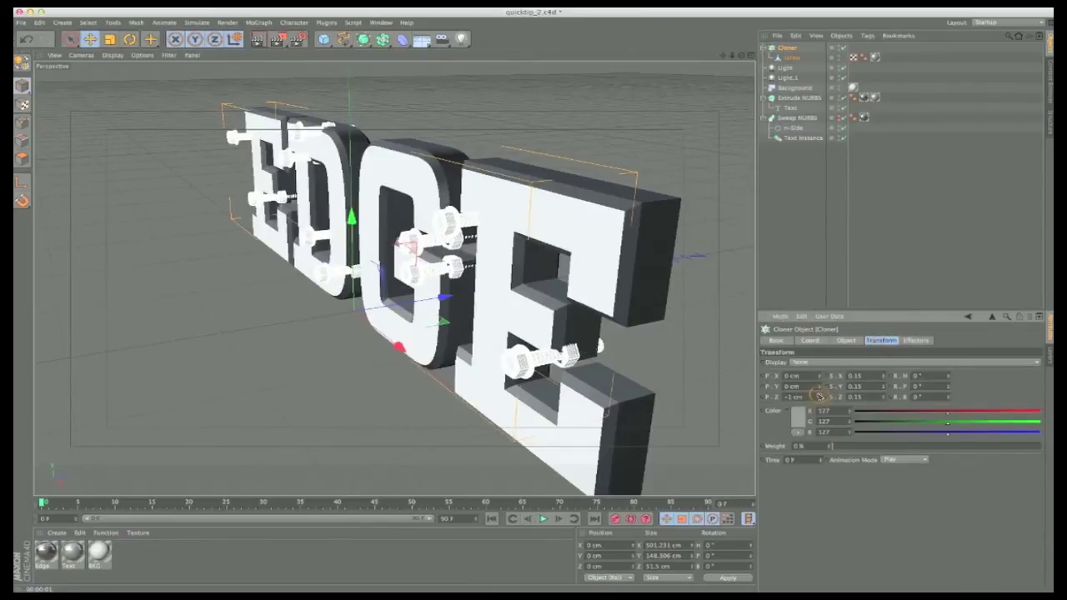
pyautogui.click(819, 395)
pyautogui.click(819, 396)
pyautogui.click(818, 396)
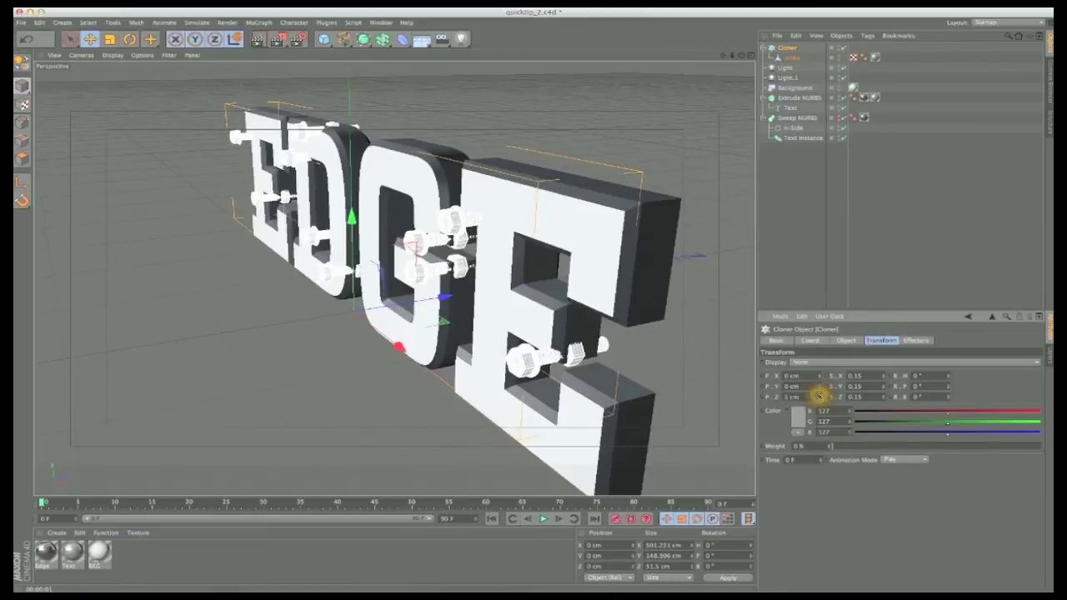
pyautogui.click(819, 396)
pyautogui.click(819, 396)
pyautogui.click(819, 396)
pyautogui.click(819, 396)
pyautogui.click(819, 396)
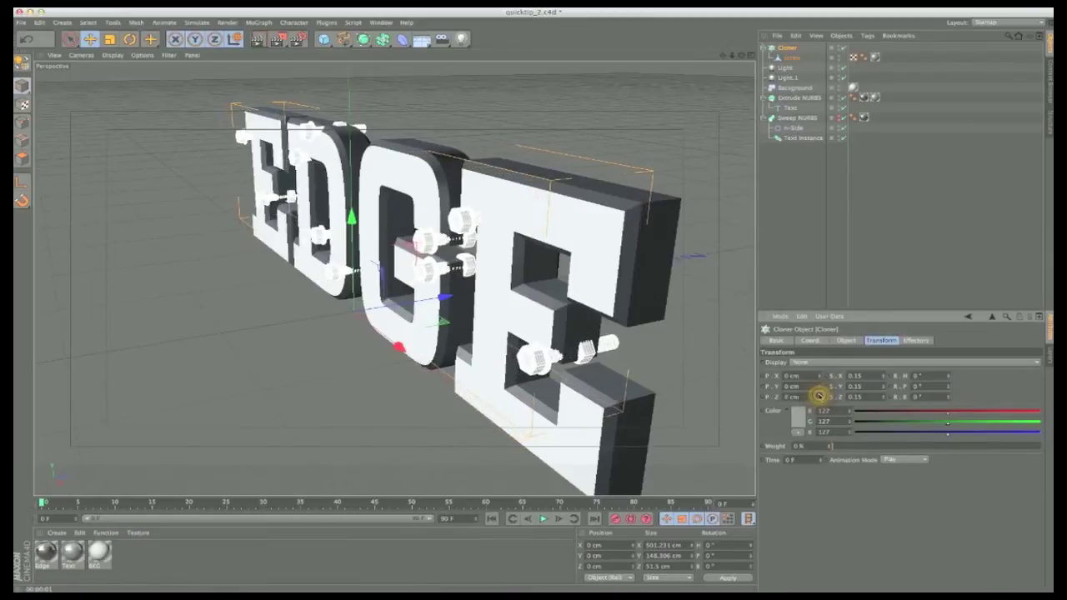
pyautogui.moveTo(819, 395); pyautogui.dragTo(820, 395)
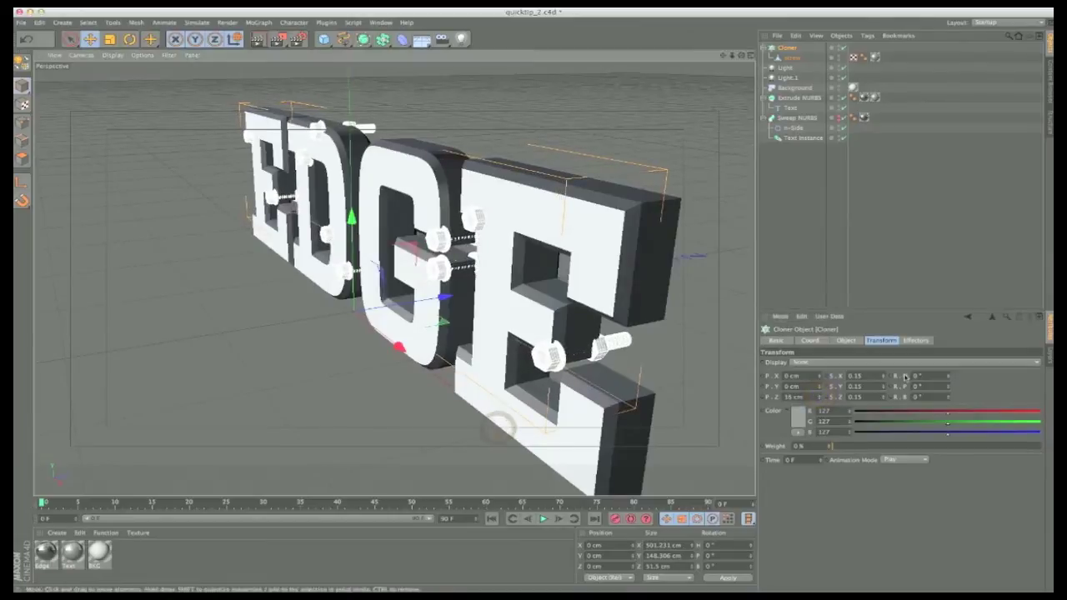
pyautogui.click(719, 333)
# Step: Re-enable the Sweep NURBS and move it forward along Z to the front of the letters
pyautogui.keyDown('alt'); pyautogui.moveTo(524, 309); pyautogui.dragTo(550, 298); pyautogui.keyUp('alt')
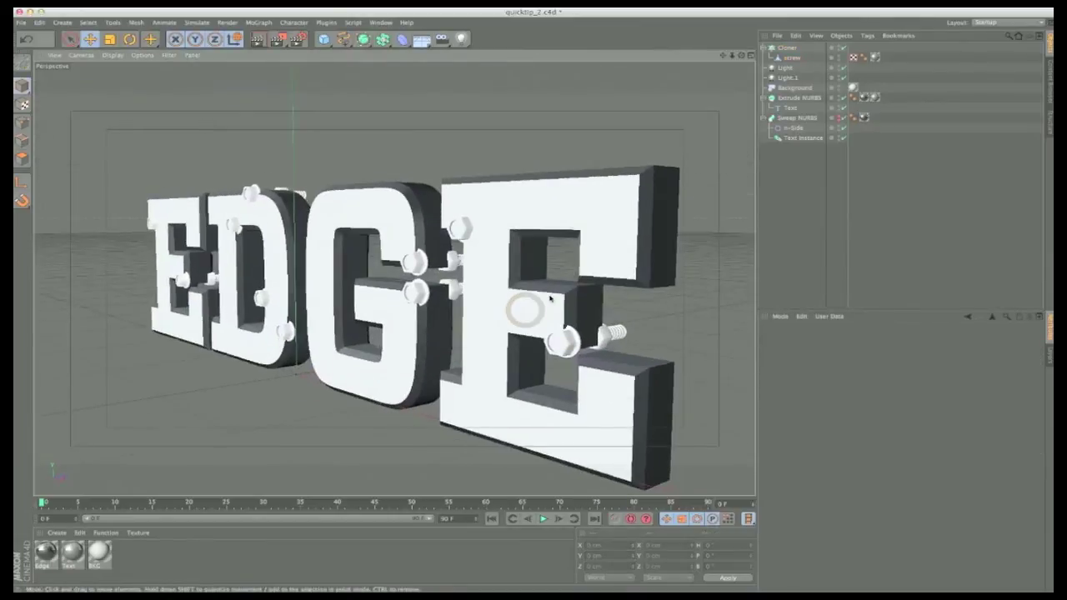
pyautogui.keyDown('alt'); pyautogui.moveTo(550, 298); pyautogui.dragTo(553, 309); pyautogui.keyUp('alt')
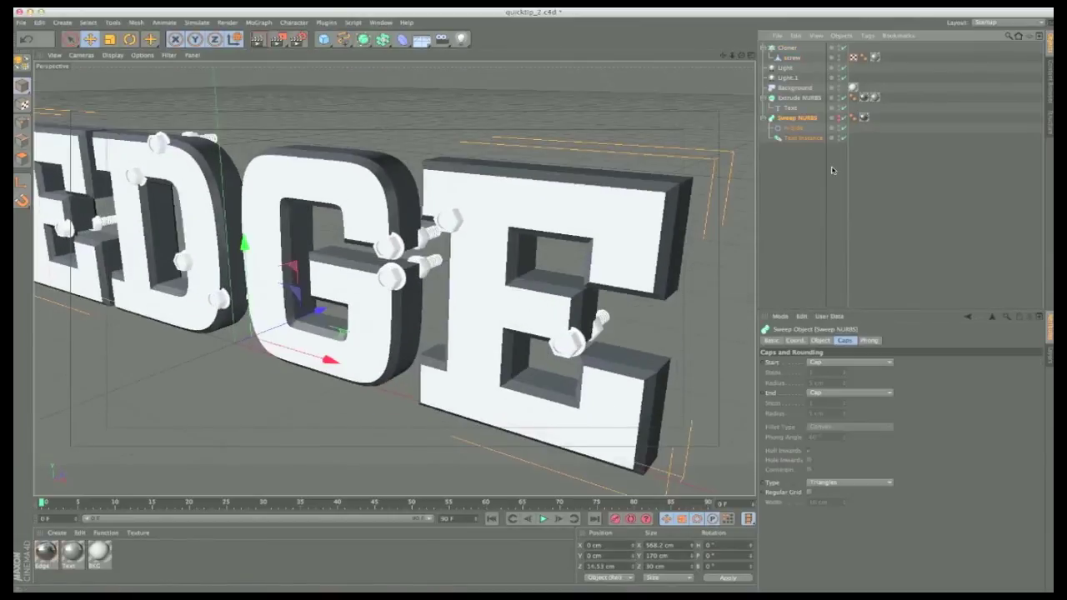
pyautogui.click(841, 118)
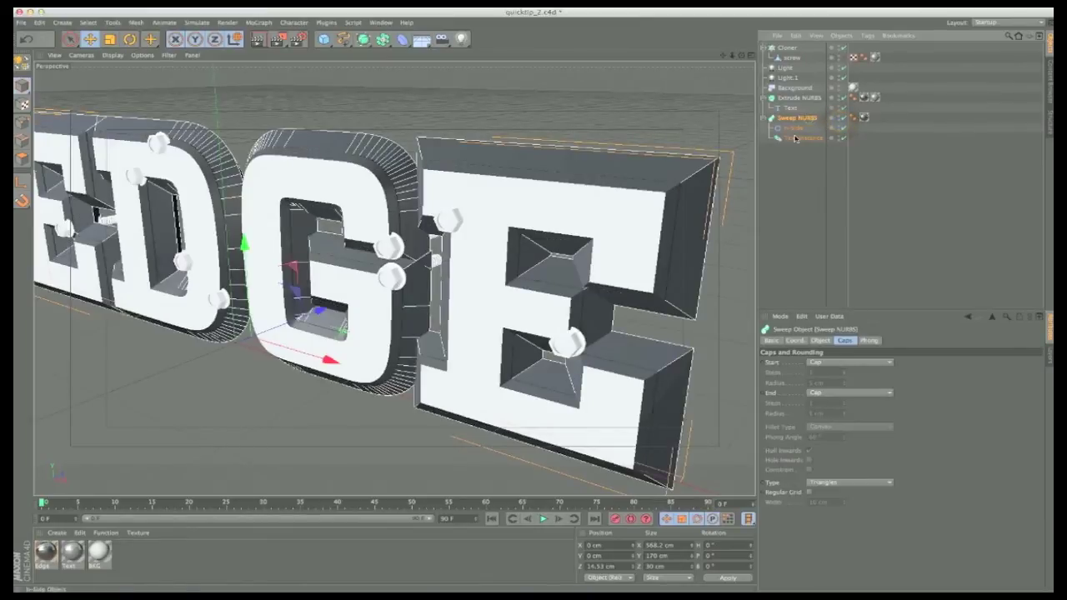
pyautogui.keyDown('alt'); pyautogui.moveTo(568, 208); pyautogui.dragTo(560, 208); pyautogui.keyUp('alt')
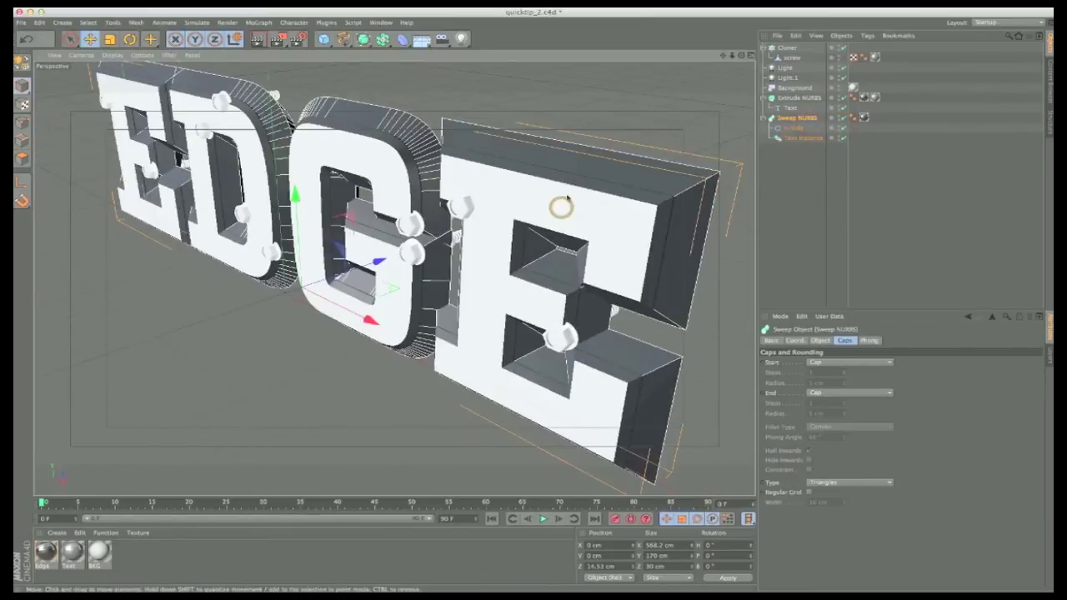
pyautogui.keyDown('alt'); pyautogui.moveTo(389, 268); pyautogui.dragTo(372, 270); pyautogui.keyUp('alt')
# Step: Set the n-Side profile's radius to 5 cm and move the Sweep NURBS forward onto the front edges of the letters
pyautogui.click(790, 128)
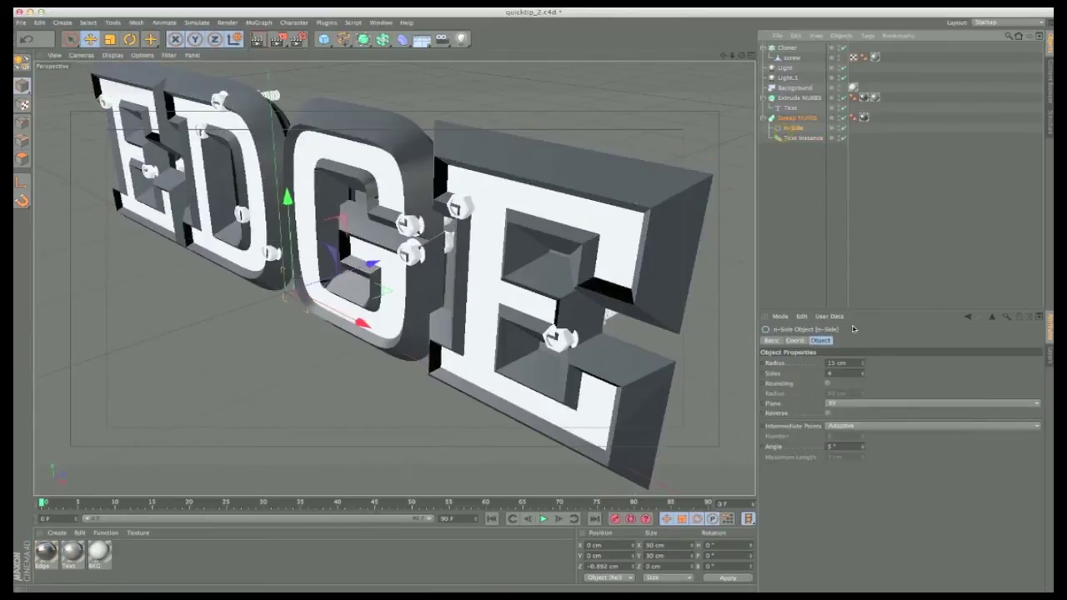
pyautogui.click(846, 364)
pyautogui.write('5')
pyautogui.press('Return')
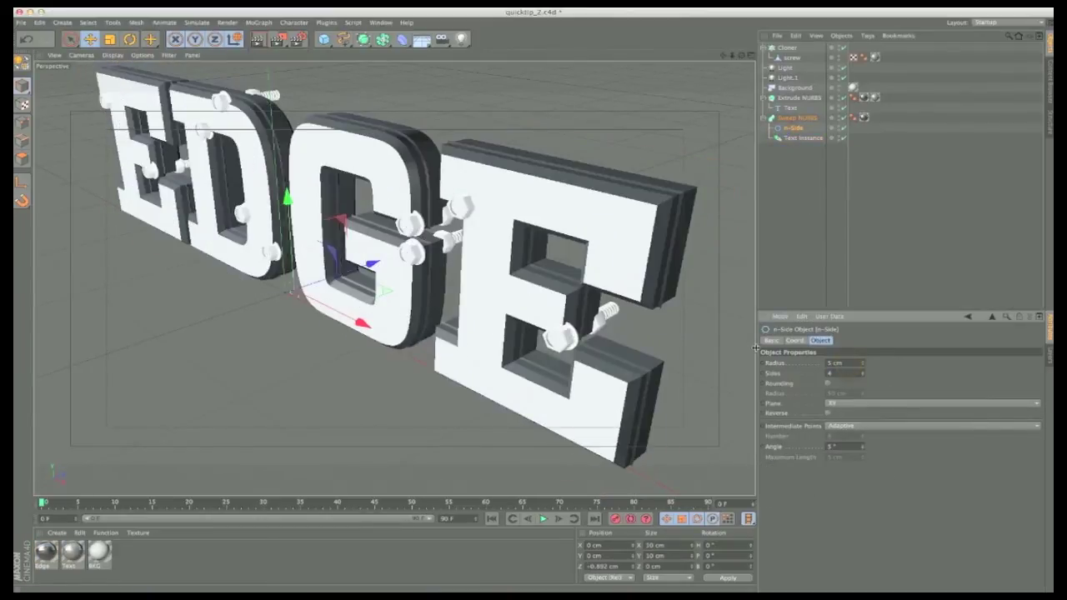
pyautogui.click(797, 118)
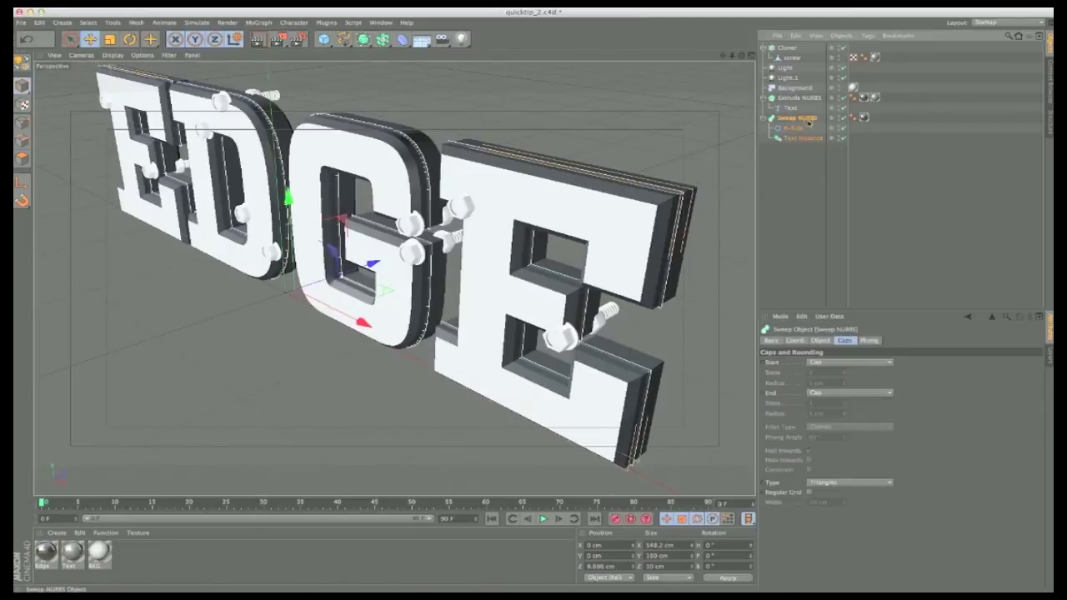
pyautogui.moveTo(371, 265); pyautogui.dragTo(361, 267)
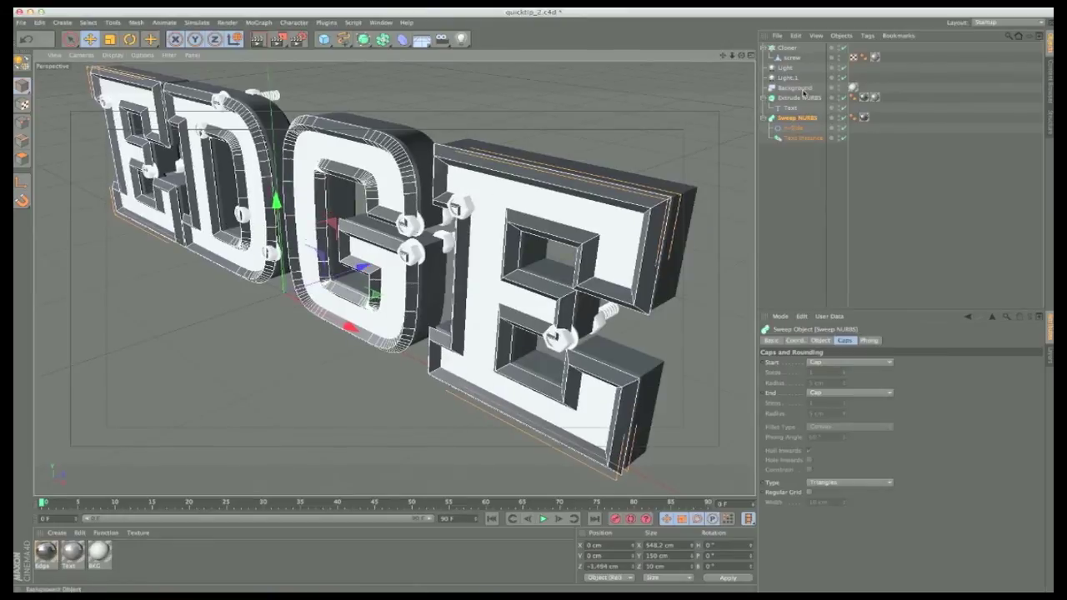
# Step: Set the Cloner's Z position transform to 10 cm to bring the screw heads forward
pyautogui.click(788, 48)
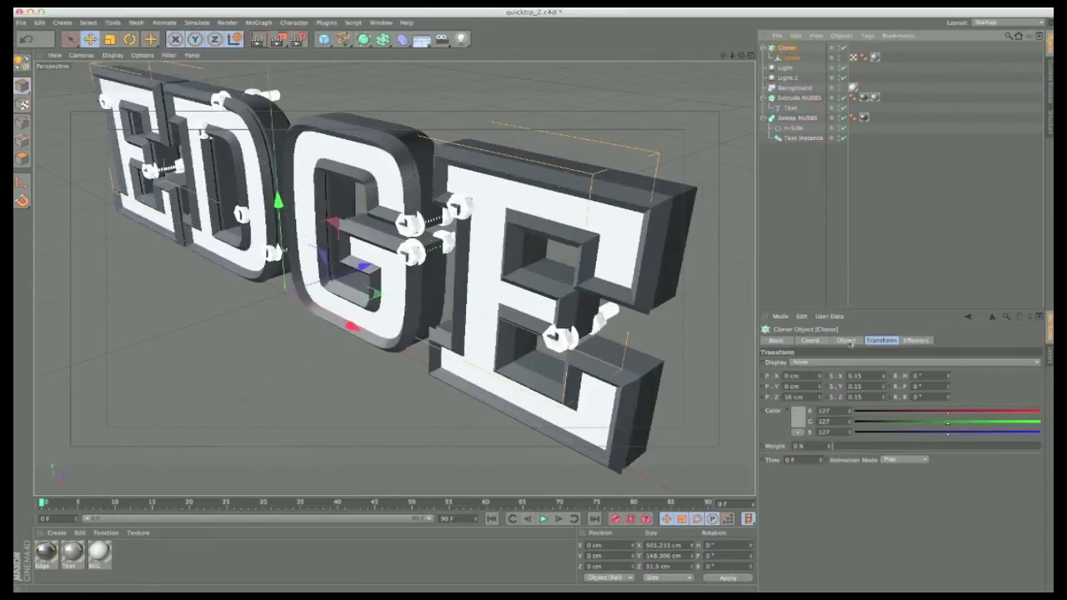
pyautogui.click(849, 342)
pyautogui.click(873, 341)
pyautogui.click(819, 396)
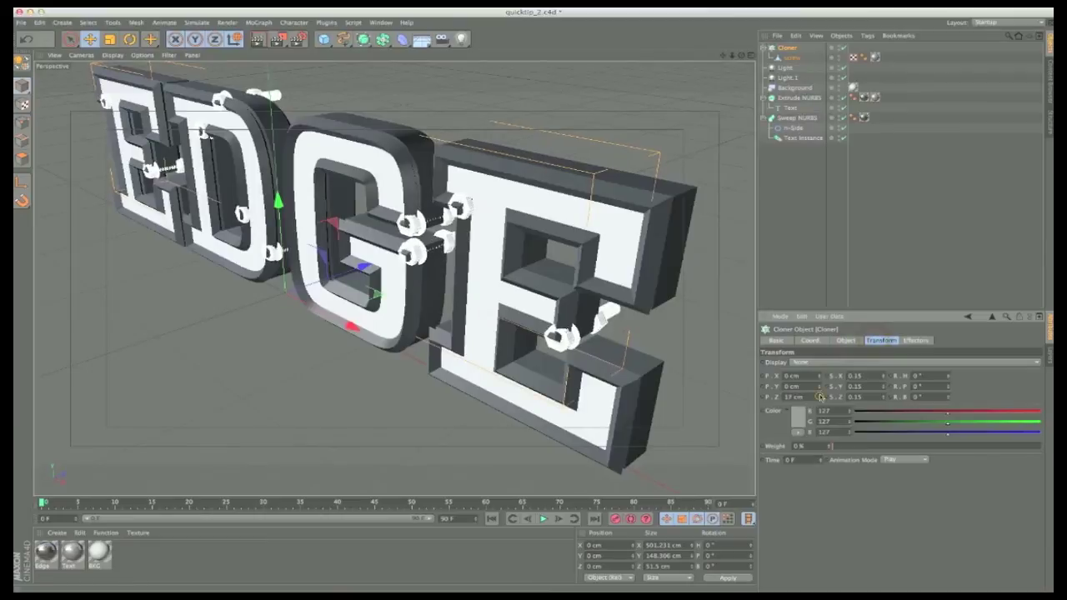
pyautogui.click(820, 395)
pyautogui.click(819, 399)
pyautogui.click(819, 399)
pyautogui.click(819, 399)
pyautogui.click(819, 399)
pyautogui.click(819, 399)
pyautogui.click(820, 399)
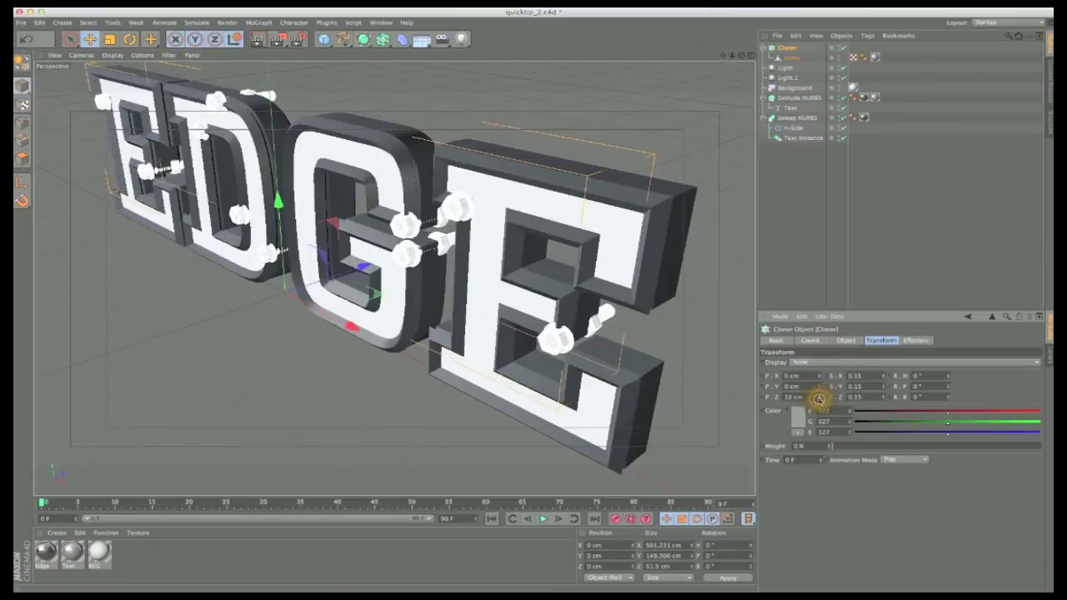
pyautogui.click(819, 399)
pyautogui.click(820, 399)
# Step: Scale the Cloner's screws to 0.1 on all three axes
pyautogui.keyDown('alt'); pyautogui.moveTo(583, 342); pyautogui.dragTo(581, 302); pyautogui.keyUp('alt')
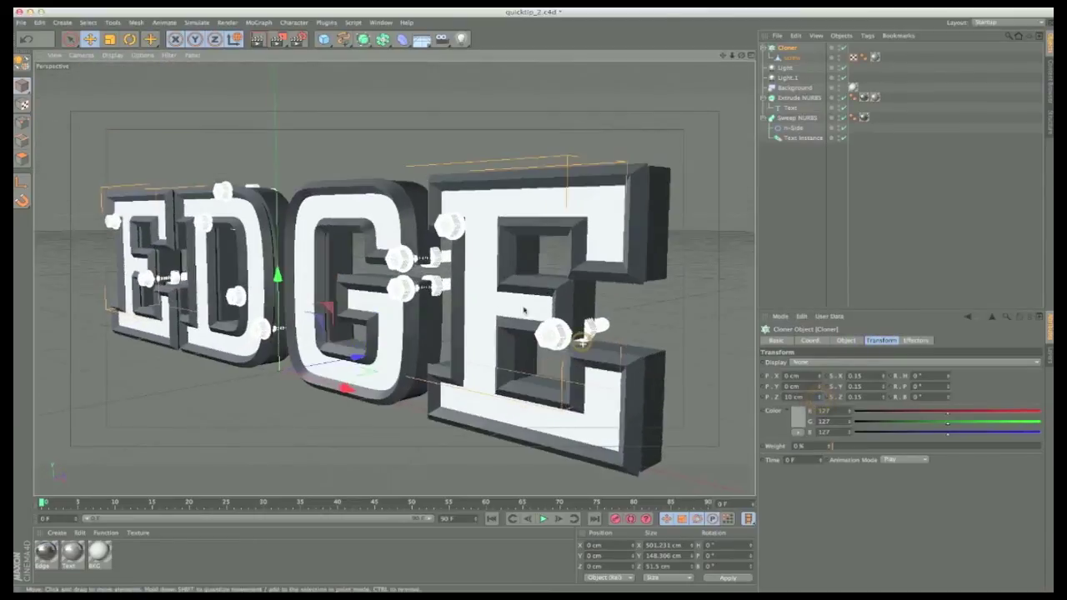
pyautogui.keyDown('alt'); pyautogui.moveTo(492, 315); pyautogui.dragTo(518, 313); pyautogui.keyUp('alt')
pyautogui.keyDown('alt'); pyautogui.moveTo(425, 305); pyautogui.dragTo(468, 301); pyautogui.keyUp('alt')
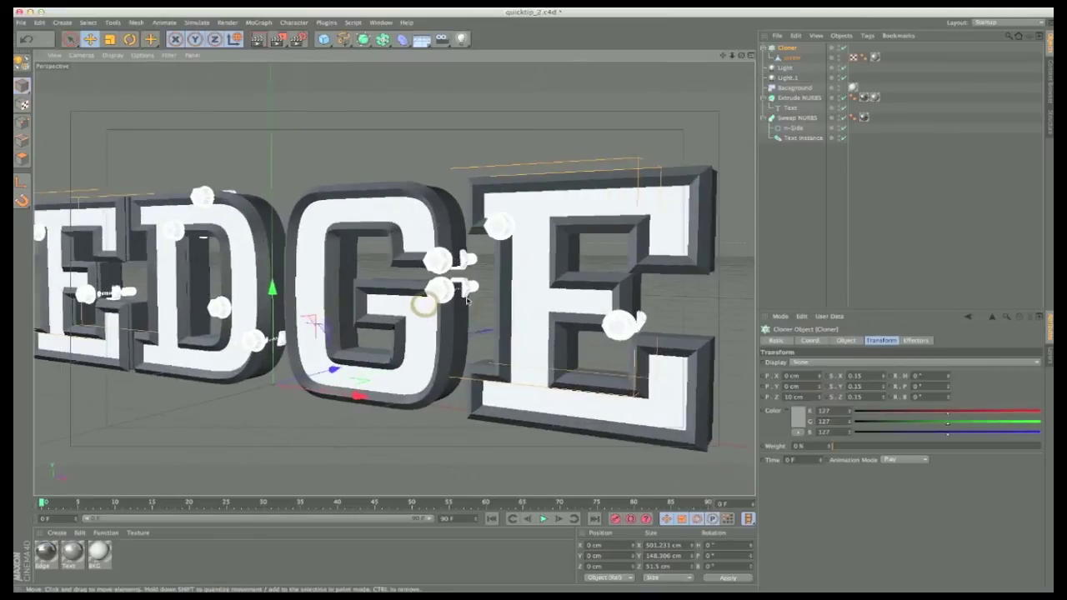
pyautogui.click(456, 219)
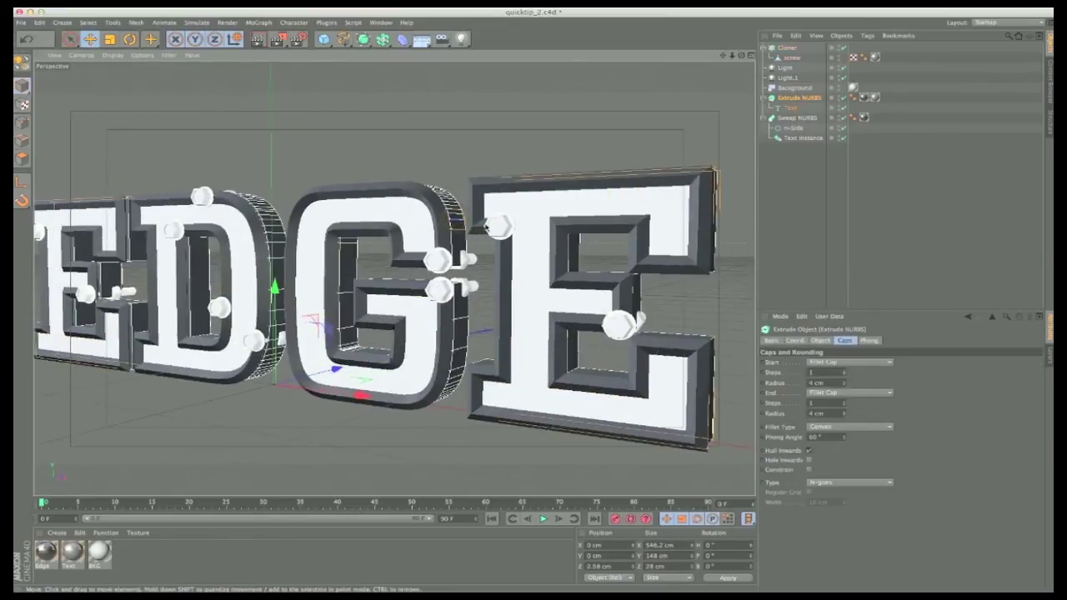
pyautogui.click(787, 48)
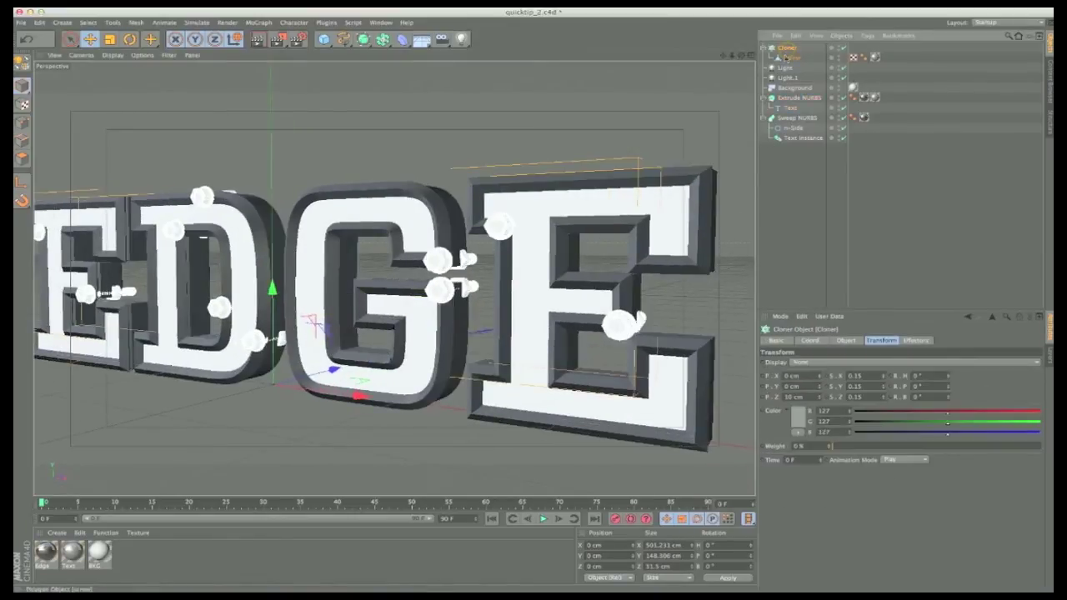
pyautogui.moveTo(869, 376); pyautogui.dragTo(798, 360)
pyautogui.write('0.1')
pyautogui.press('Tab')
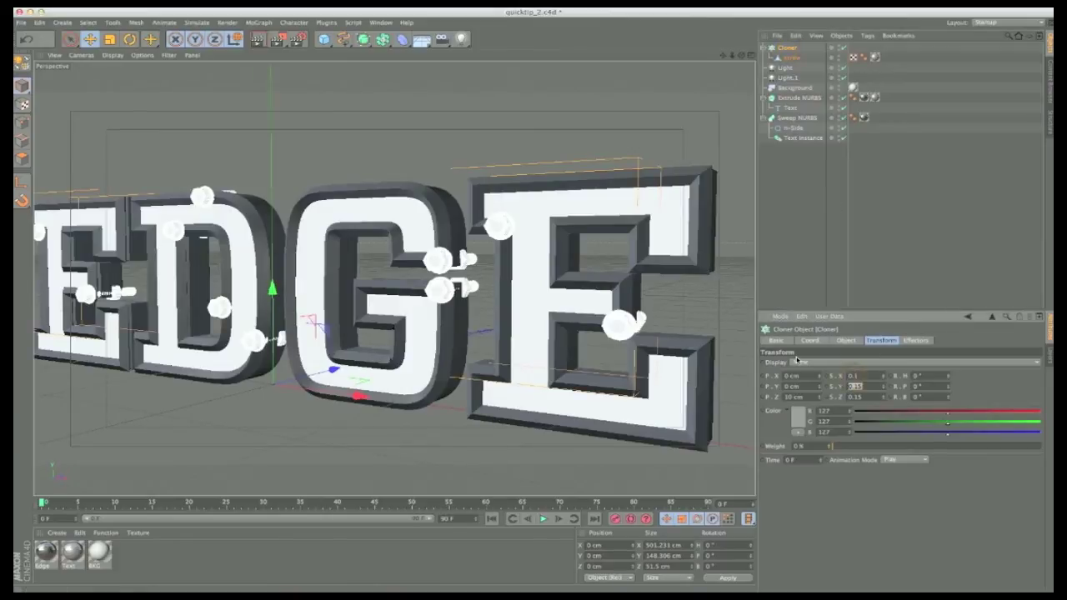
pyautogui.write('0.1')
pyautogui.press('Tab')
pyautogui.press('Return')
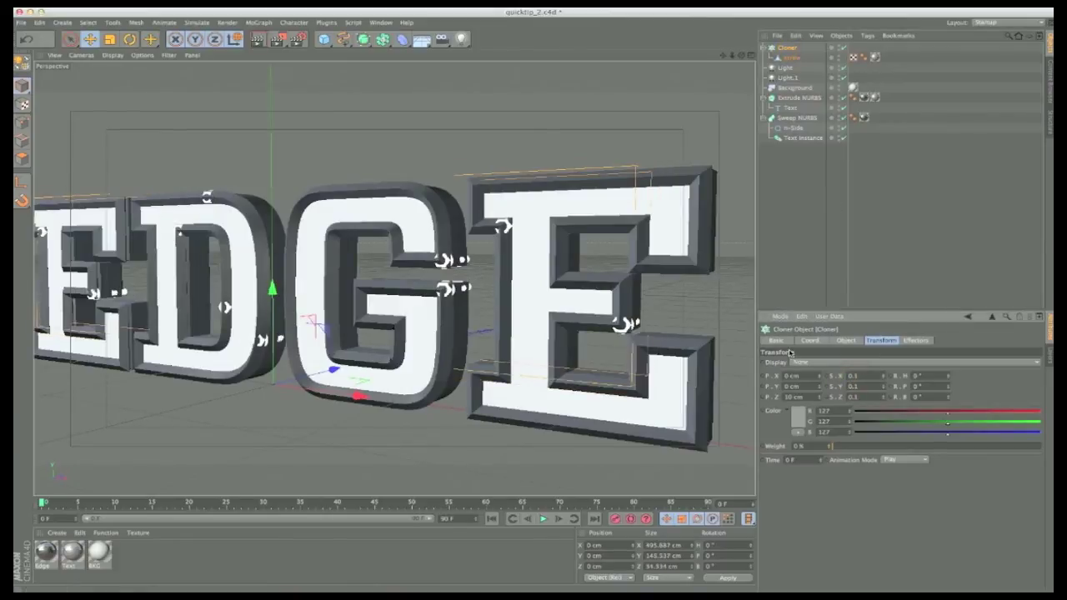
# Step: Reduce the Cloner's Z position transform to 2 cm to seat the screws on the letter faces
pyautogui.click(790, 49)
pyautogui.click(875, 341)
pyautogui.click(820, 400)
pyautogui.click(820, 400)
pyautogui.click(819, 400)
pyautogui.click(819, 400)
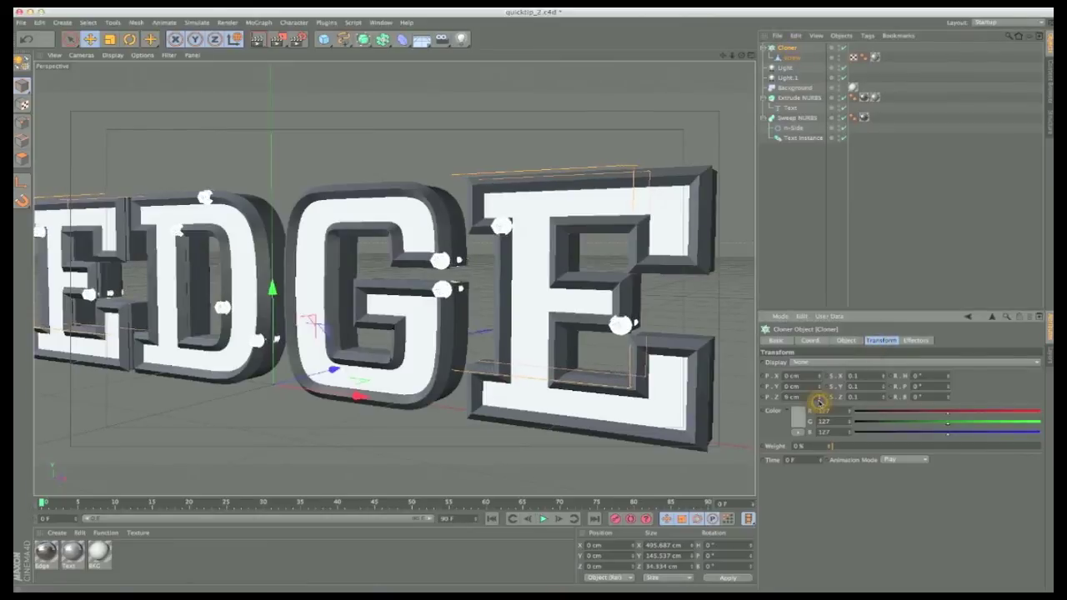
pyautogui.click(819, 400)
pyautogui.click(819, 401)
pyautogui.click(819, 401)
pyautogui.click(819, 401)
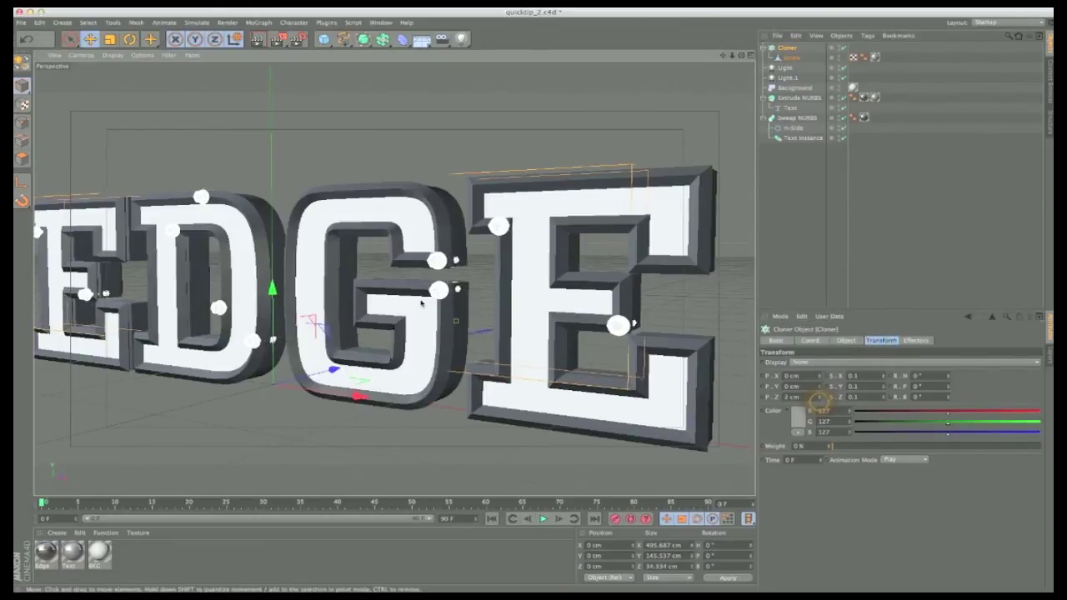
# Step: Render the view to check how the screws sit on the letters
pyautogui.keyDown('alt'); pyautogui.moveTo(420, 302); pyautogui.dragTo(463, 337, button='middle'); pyautogui.keyUp('alt')
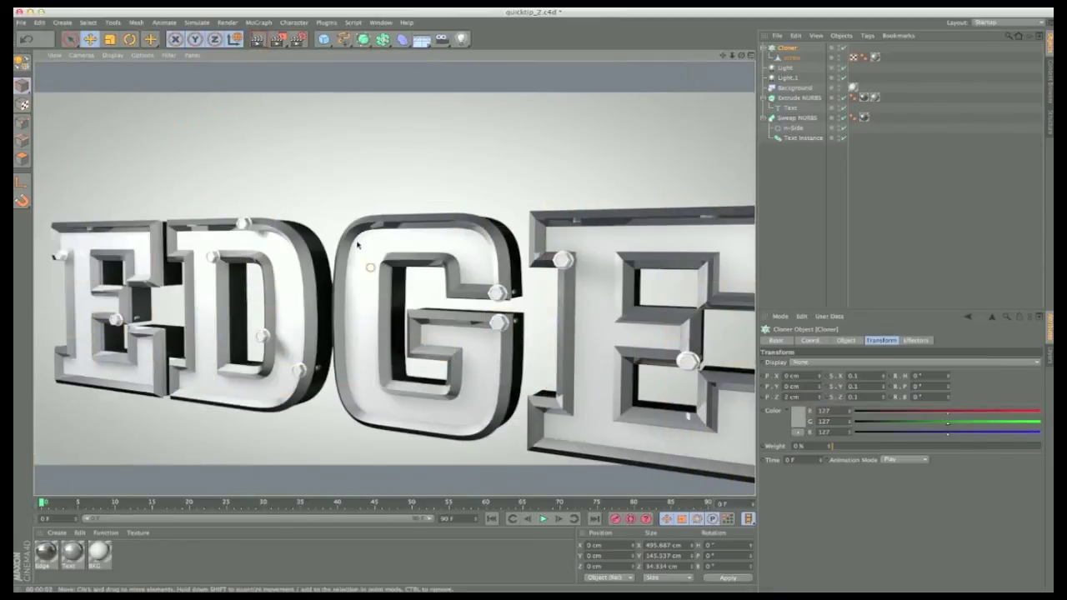
pyautogui.keyDown('alt'); pyautogui.moveTo(366, 265); pyautogui.dragTo(369, 268, button='middle'); pyautogui.keyUp('alt')
pyautogui.scroll(-3, 372, 250)
pyautogui.keyDown('alt'); pyautogui.moveTo(372, 250); pyautogui.dragTo(362, 256); pyautogui.keyUp('alt')
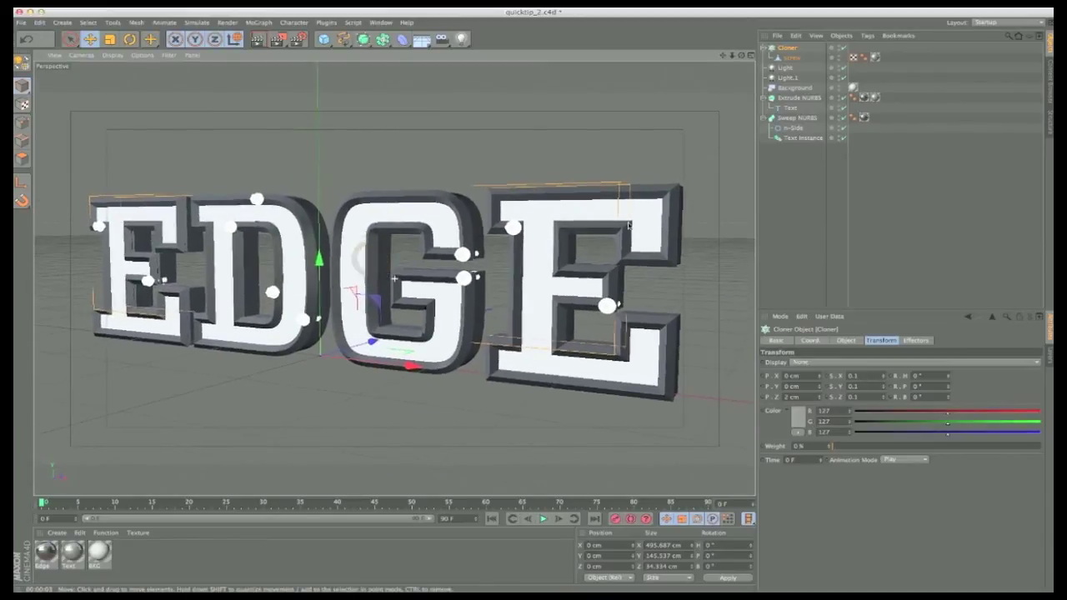
# Step: Add a Cogwheel spline with an inner radius of 6 cm, middle radius of 7 cm and outer radius of 8 cm
pyautogui.click(791, 127)
pyautogui.click(344, 39)
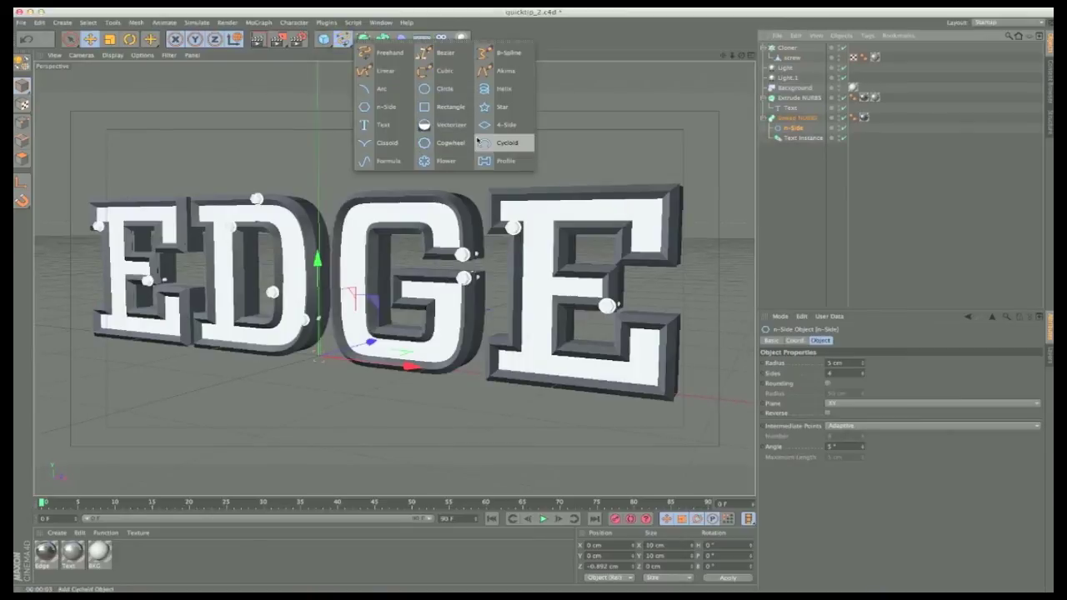
pyautogui.click(448, 143)
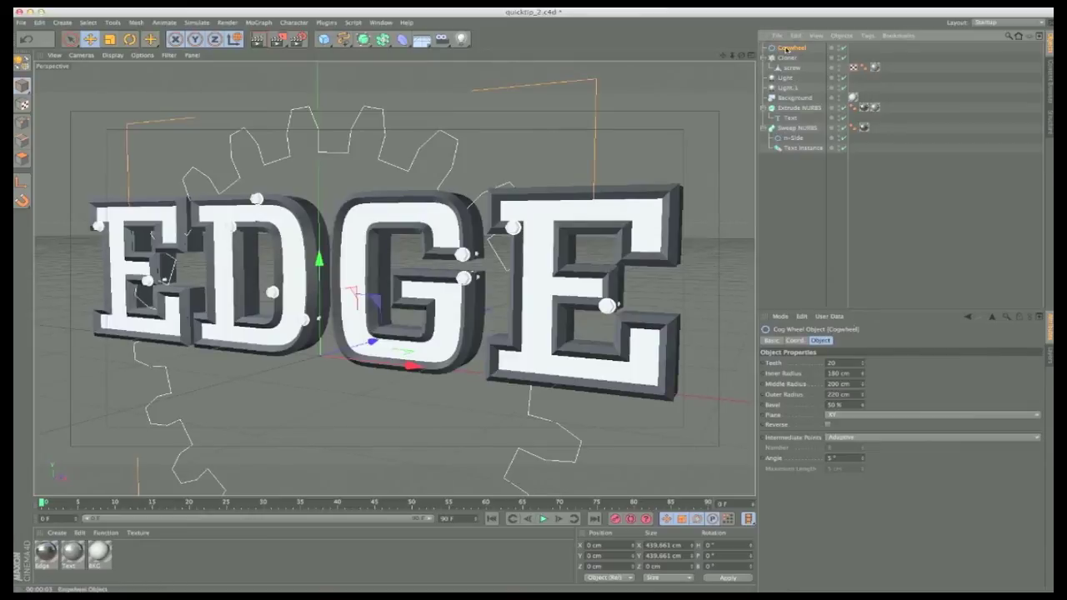
pyautogui.doubleClick(840, 374)
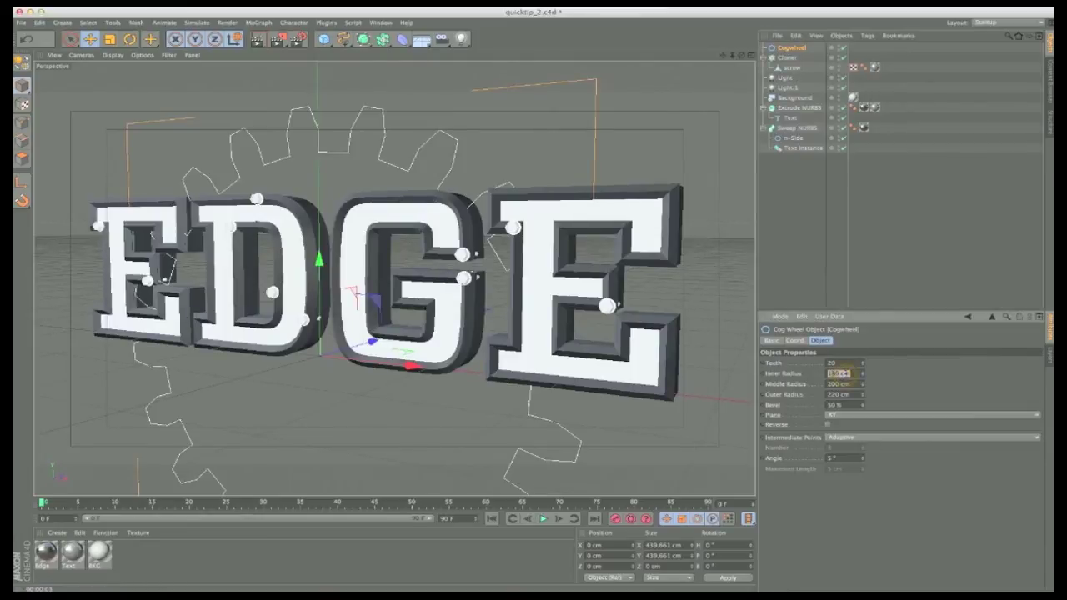
pyautogui.write('6')
pyautogui.press('Tab')
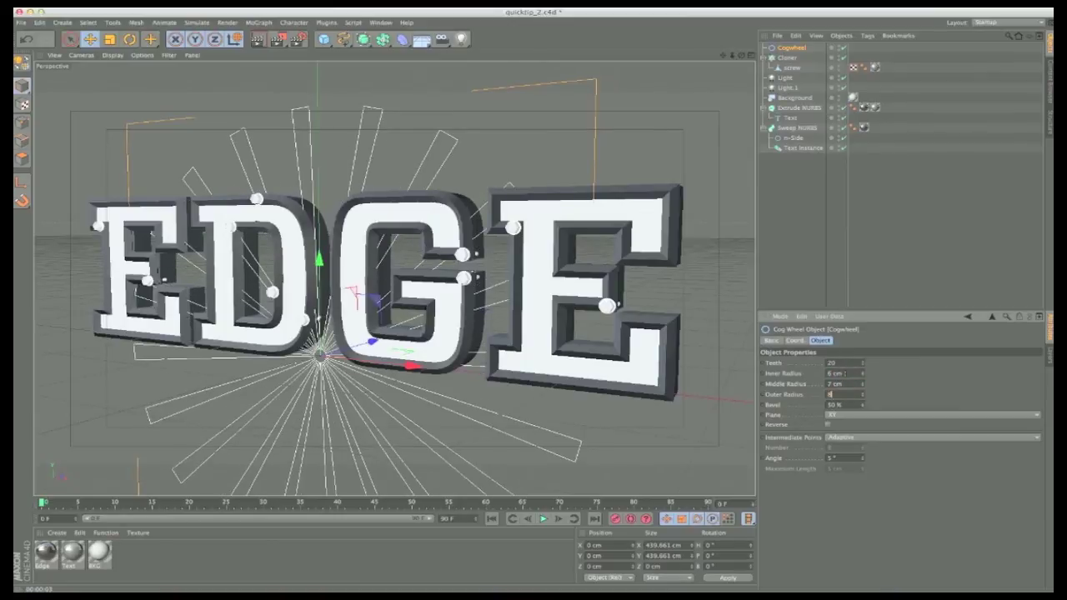
pyautogui.write('8')
pyautogui.press('Return')
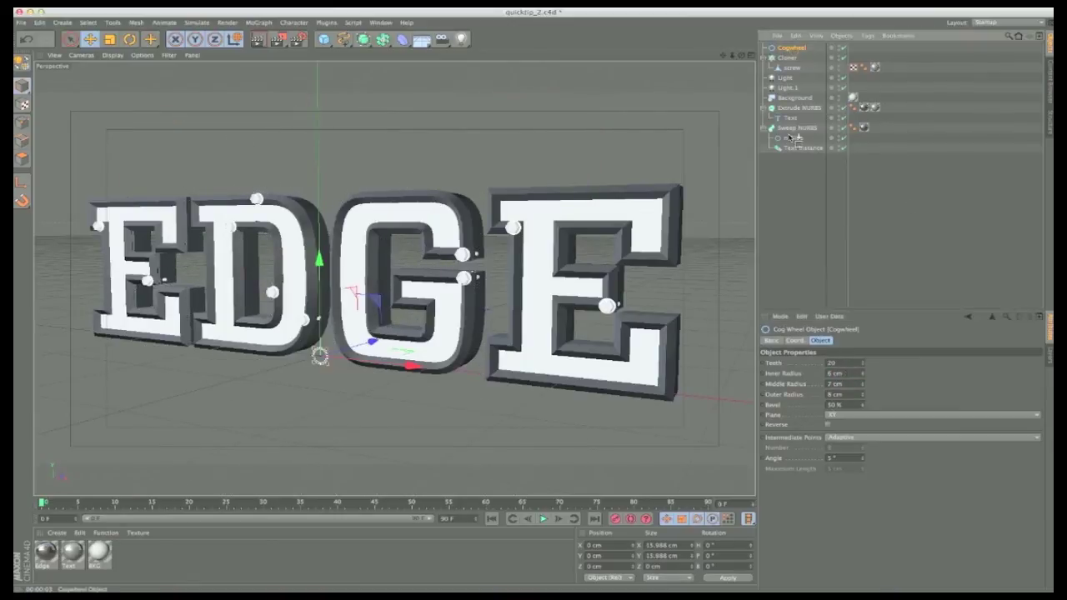
# Step: Replace the n-Side profile in the Sweep NURBS with the Cogwheel spline and delete the n-Side
pyautogui.moveTo(792, 134); pyautogui.dragTo(792, 133)
pyautogui.click(793, 138)
pyautogui.press('Delete')
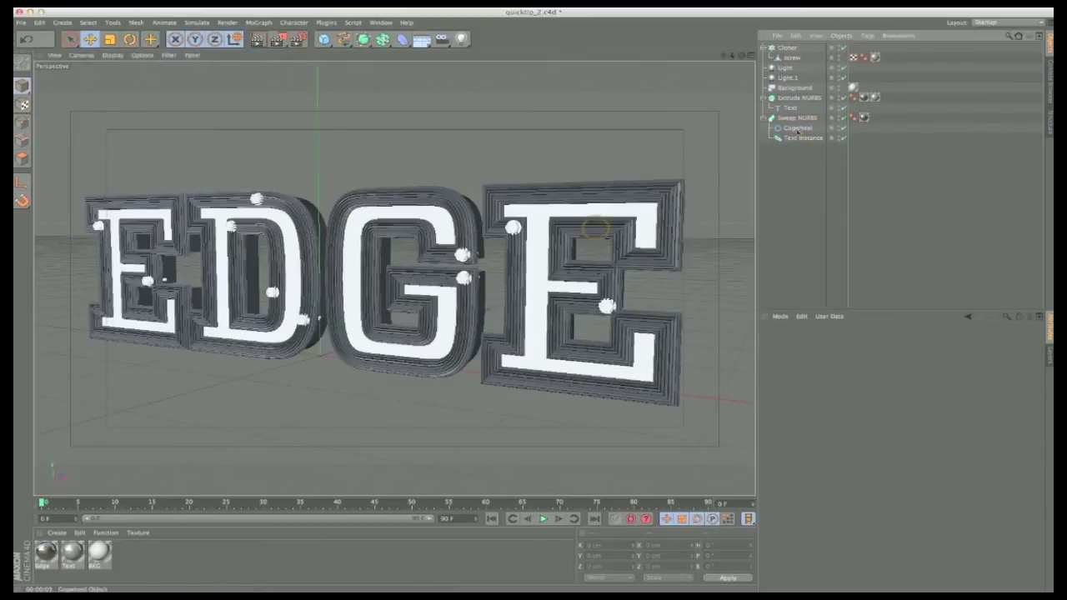
# Step: Render a close-up of the letter G to examine the edge swept from the Cogwheel profile
pyautogui.click(796, 128)
pyautogui.scroll(5, 399, 210)
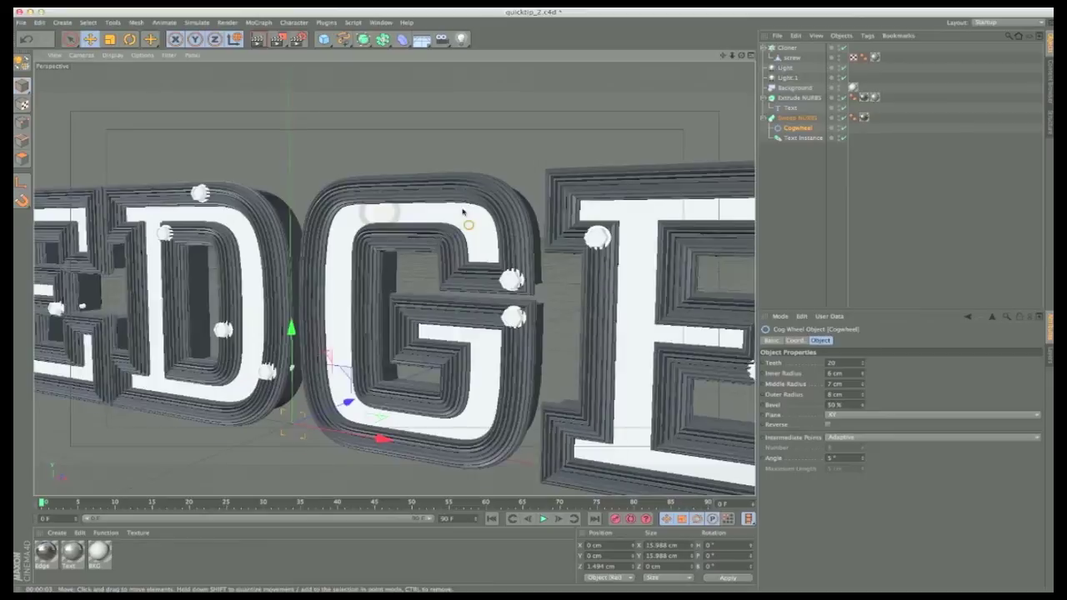
pyautogui.keyDown('alt'); pyautogui.moveTo(468, 224); pyautogui.dragTo(479, 210); pyautogui.keyUp('alt')
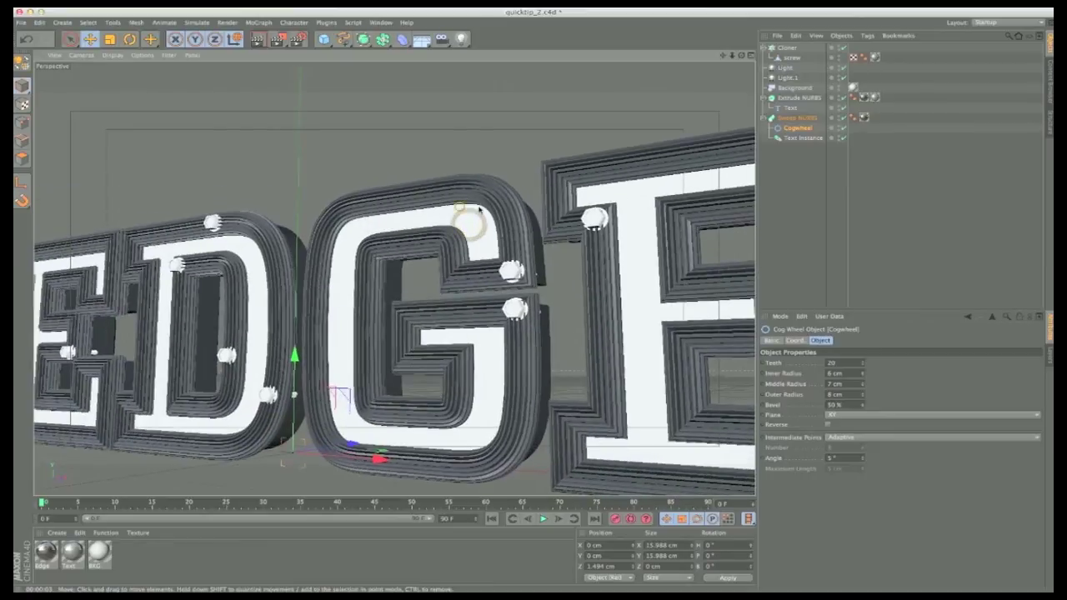
pyautogui.keyDown('alt'); pyautogui.moveTo(459, 208); pyautogui.dragTo(528, 265, button='right'); pyautogui.keyUp('alt')
pyautogui.keyDown('alt'); pyautogui.moveTo(476, 249); pyautogui.dragTo(476, 200, button='middle'); pyautogui.keyUp('alt')
pyautogui.click(257, 40)
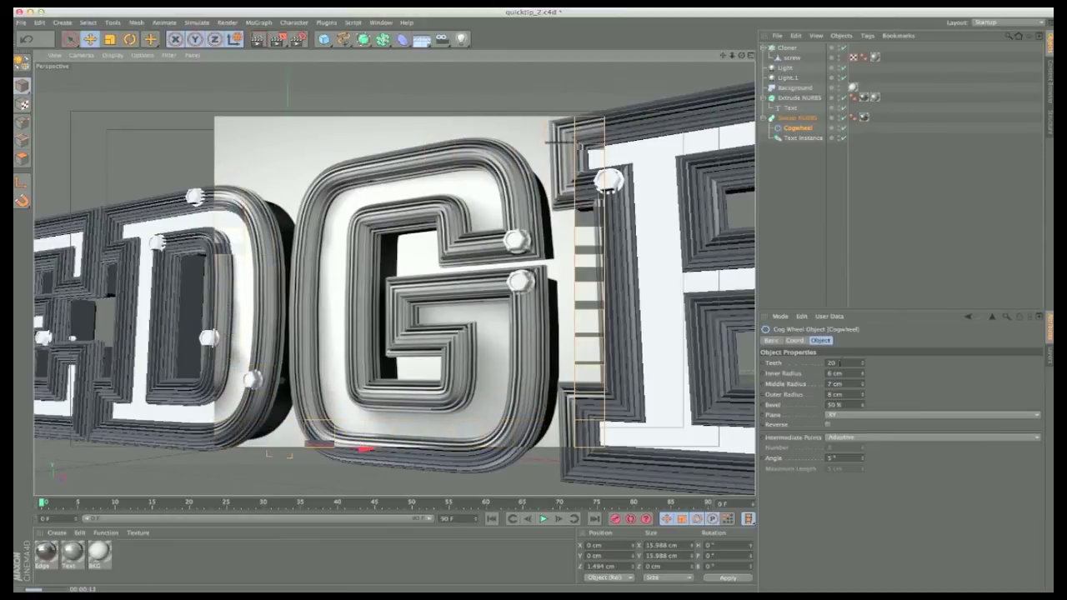
# Step: Set the Cogwheel's teeth to 5 and render the view to check the simplified edge
pyautogui.click(831, 363)
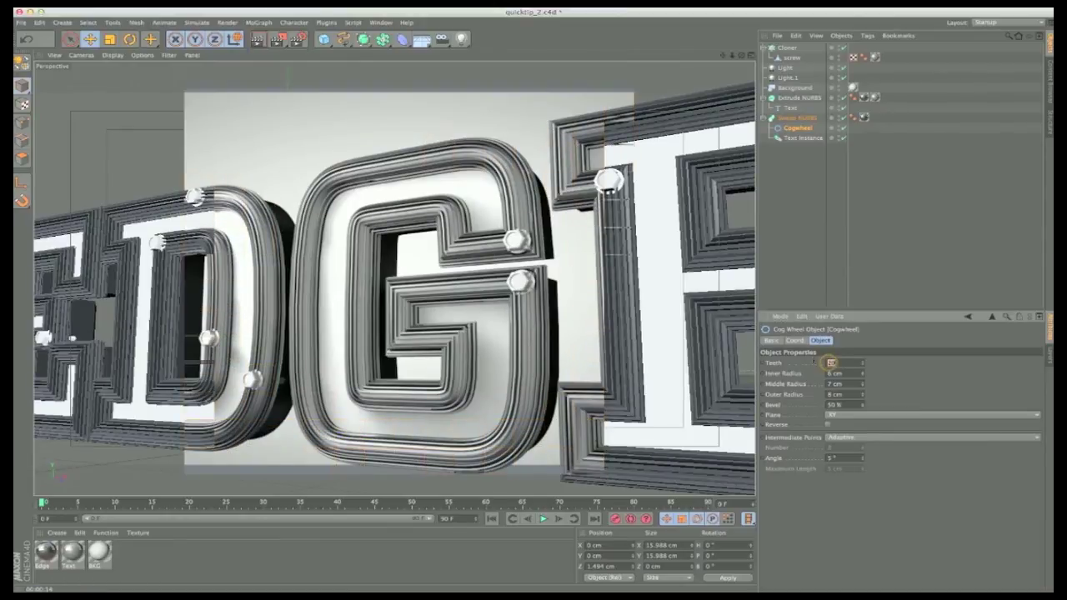
pyautogui.press('Return')
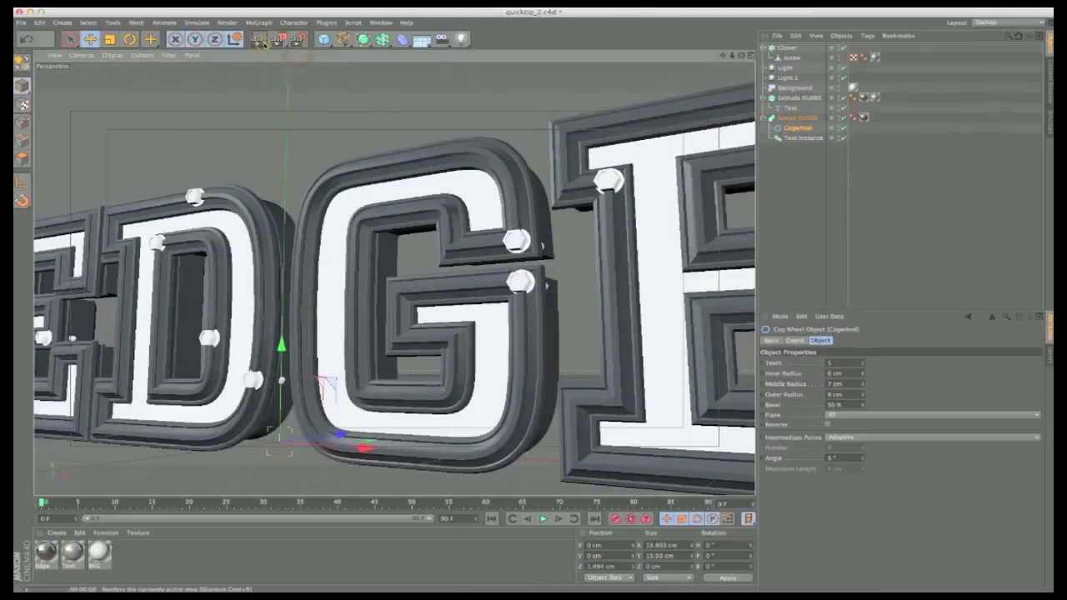
pyautogui.click(261, 41)
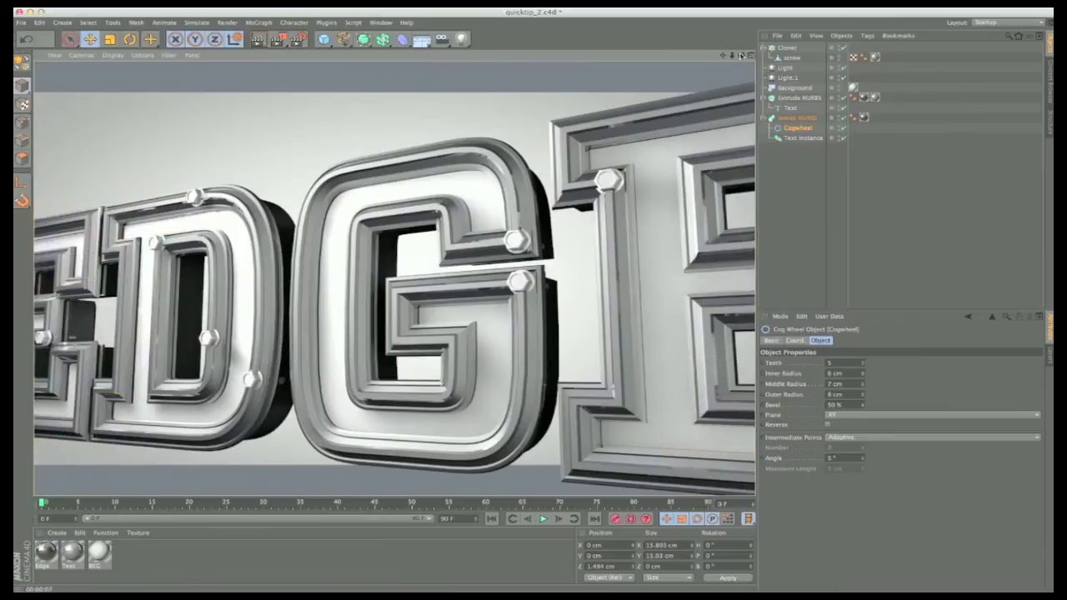
# Step: Set the Sweep NURBS's End Growth to 50%
pyautogui.moveTo(740, 55); pyautogui.dragTo(908, 58)
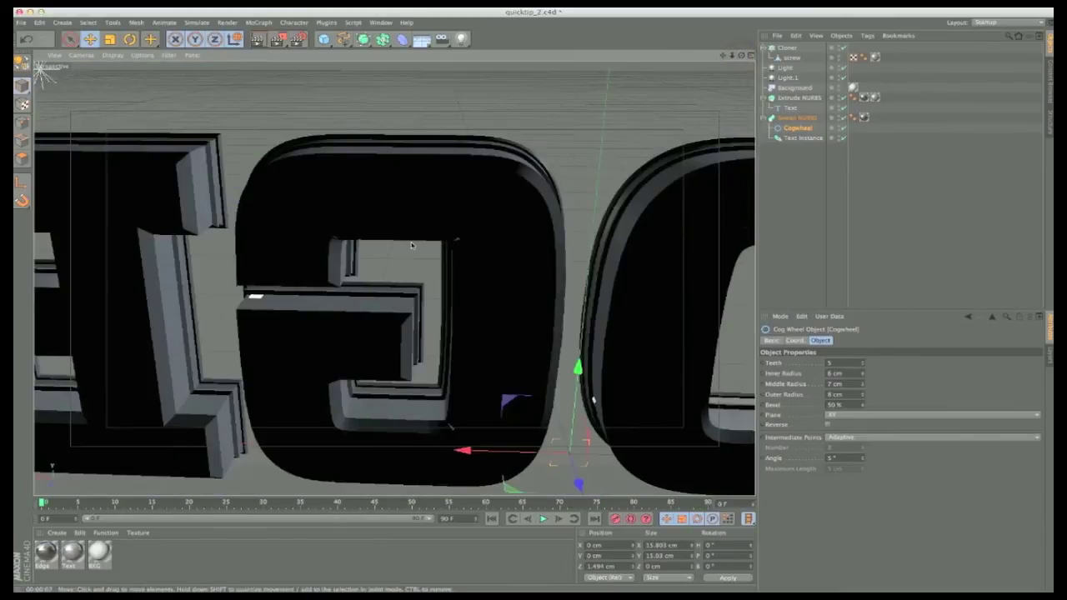
pyautogui.keyDown('alt'); pyautogui.moveTo(371, 291); pyautogui.dragTo(457, 281); pyautogui.keyUp('alt')
pyautogui.keyDown('alt'); pyautogui.moveTo(474, 268); pyautogui.dragTo(497, 233, button='middle'); pyautogui.keyUp('alt')
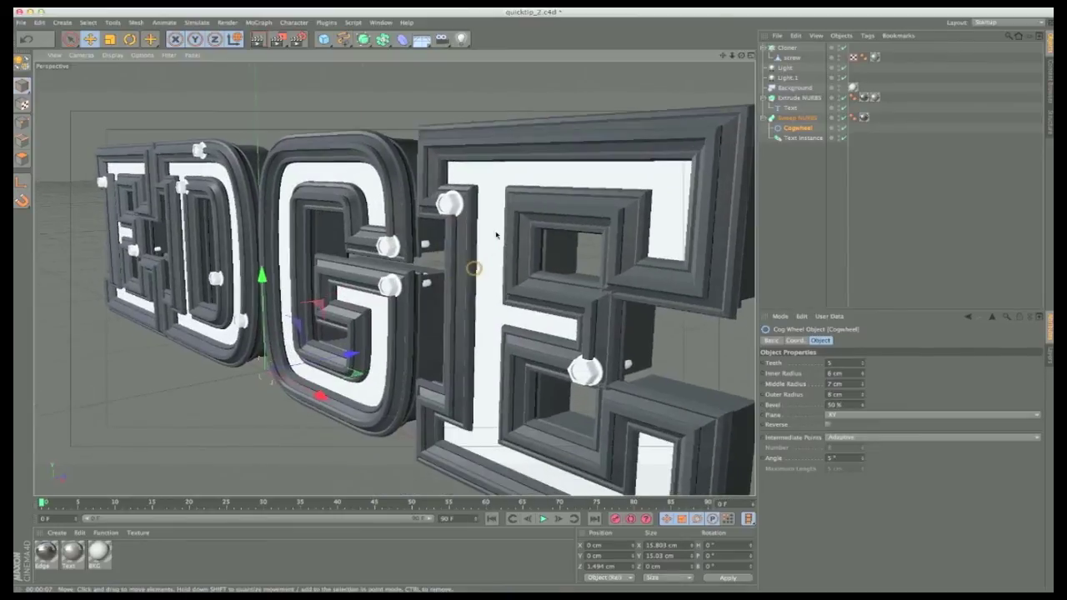
pyautogui.click(796, 118)
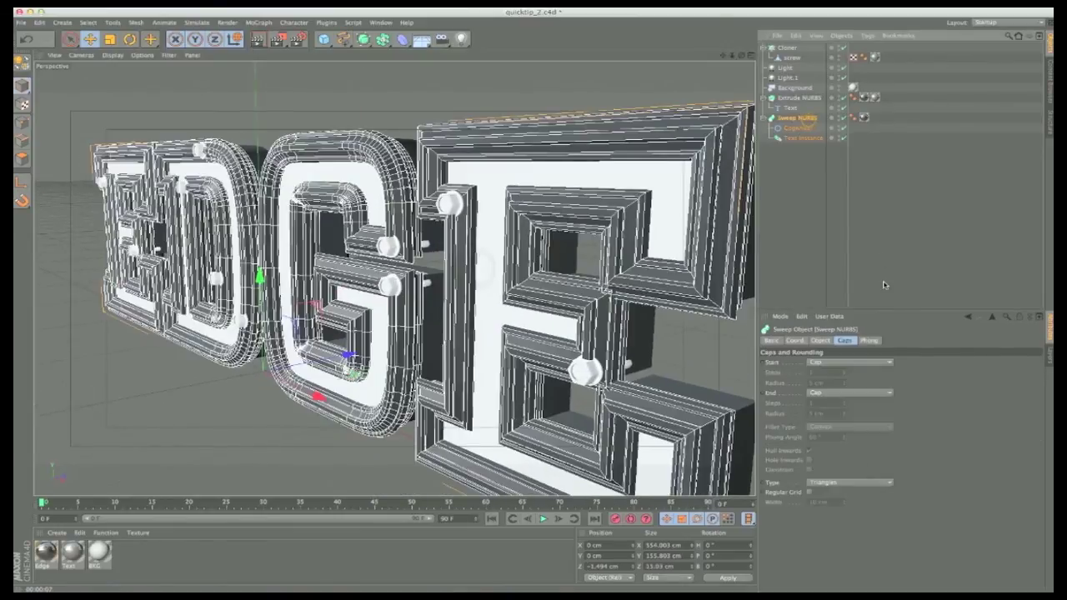
pyautogui.click(820, 341)
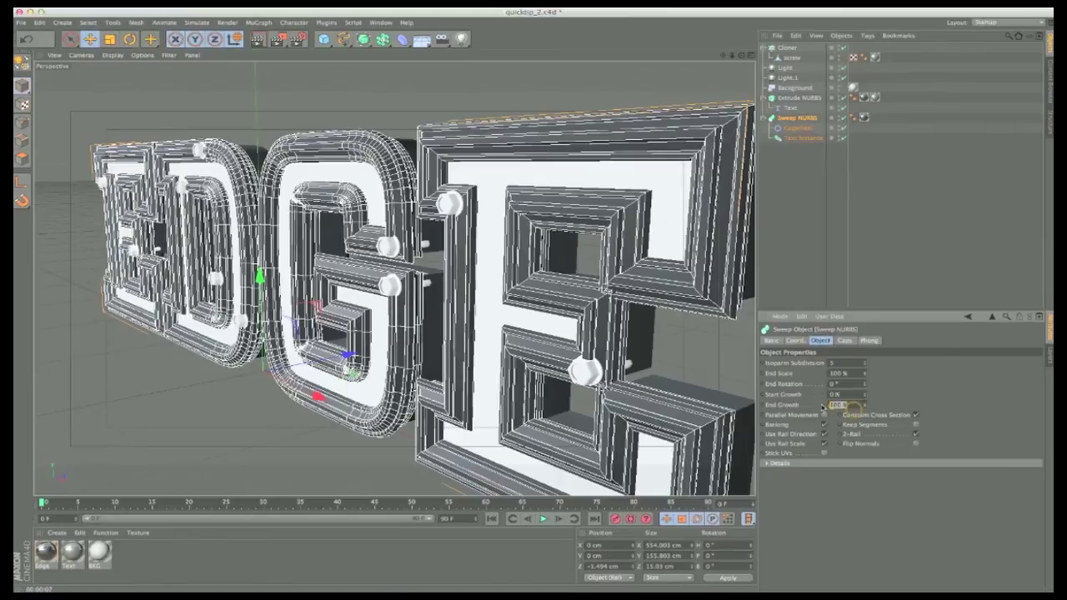
pyautogui.write('50')
pyautogui.press('Return')
pyautogui.scroll(3, 341, 292)
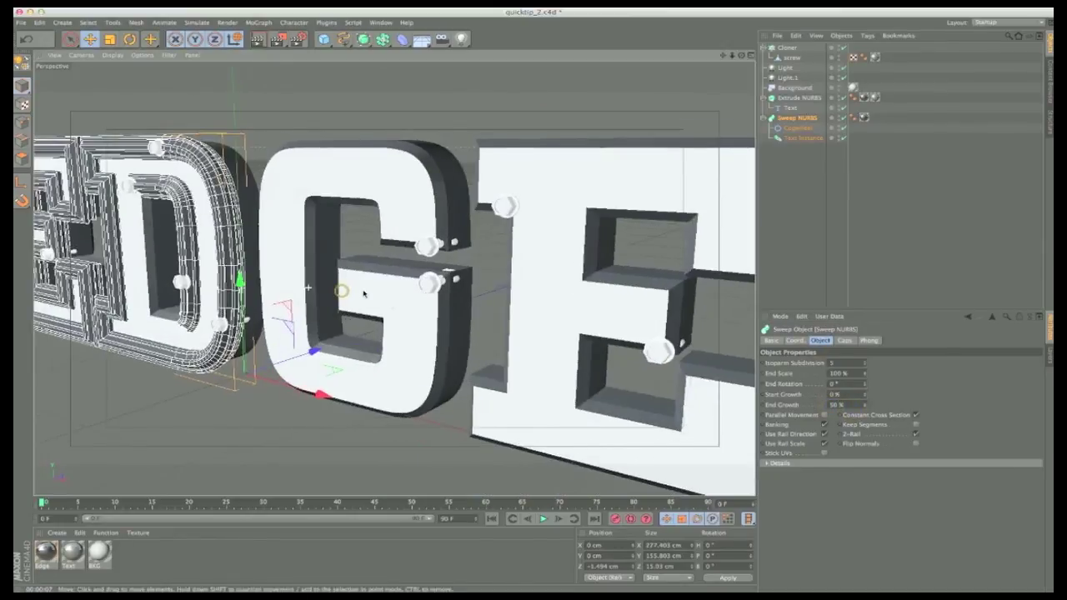
pyautogui.keyDown('alt'); pyautogui.moveTo(410, 315); pyautogui.dragTo(608, 381, button='middle'); pyautogui.keyUp('alt')
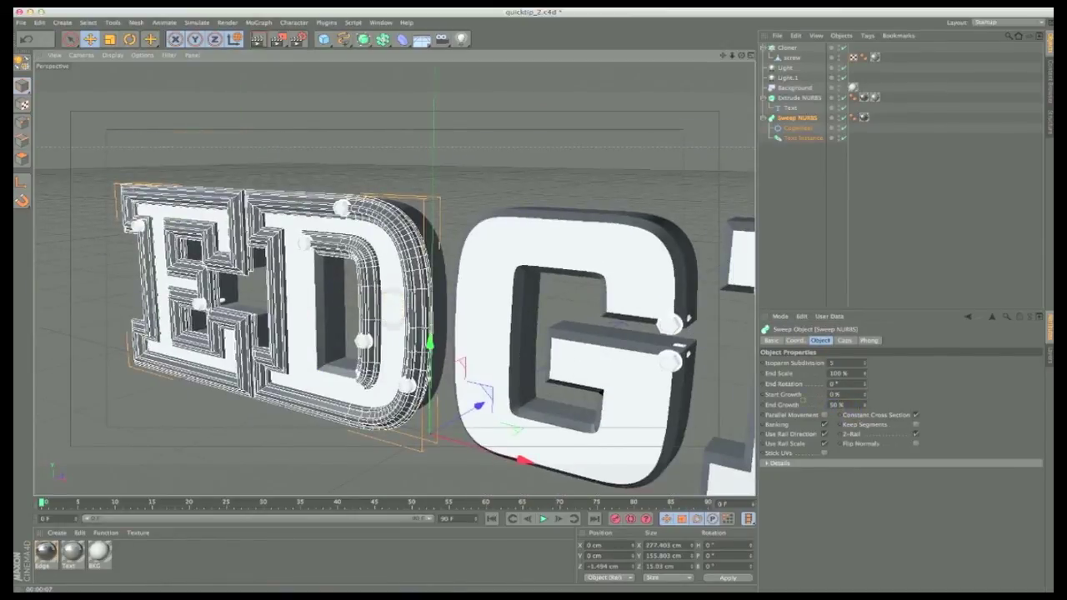
# Step: Set the Sweep NURBS's End Growth to 10% and its Start Growth to 1%
pyautogui.click(802, 402)
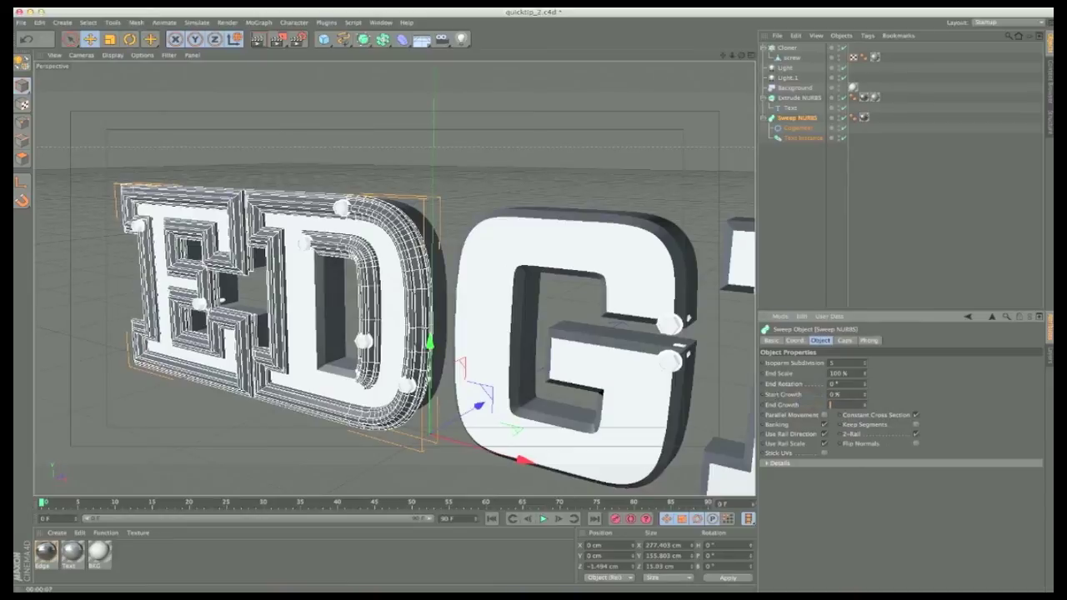
pyautogui.write('10')
pyautogui.press('Return')
pyautogui.keyDown('alt'); pyautogui.moveTo(395, 355); pyautogui.dragTo(403, 312); pyautogui.keyUp('alt')
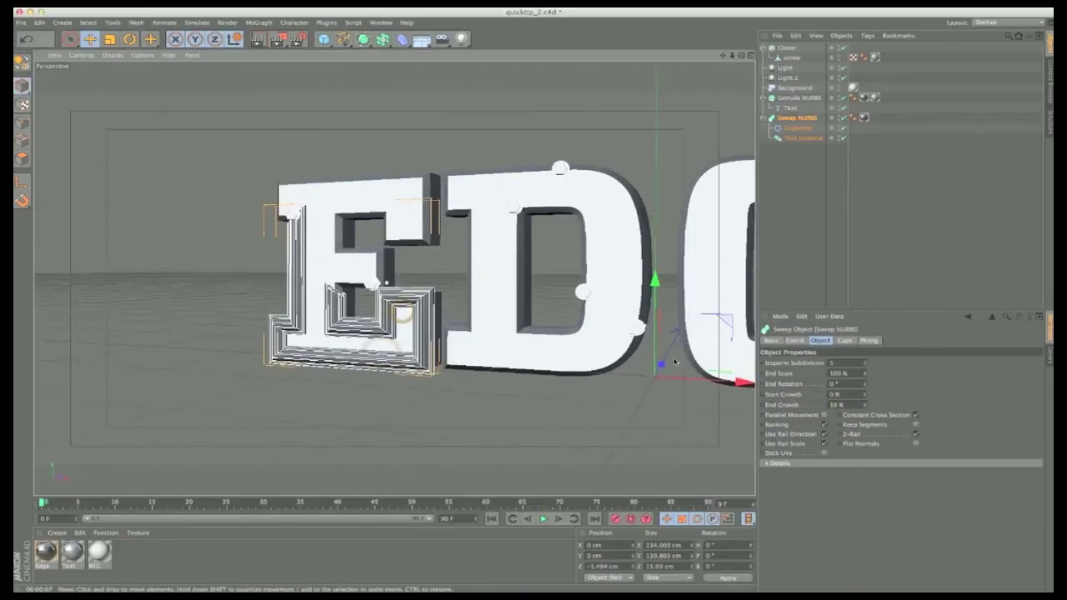
pyautogui.click(864, 394)
pyautogui.moveTo(862, 393); pyautogui.dragTo(863, 397)
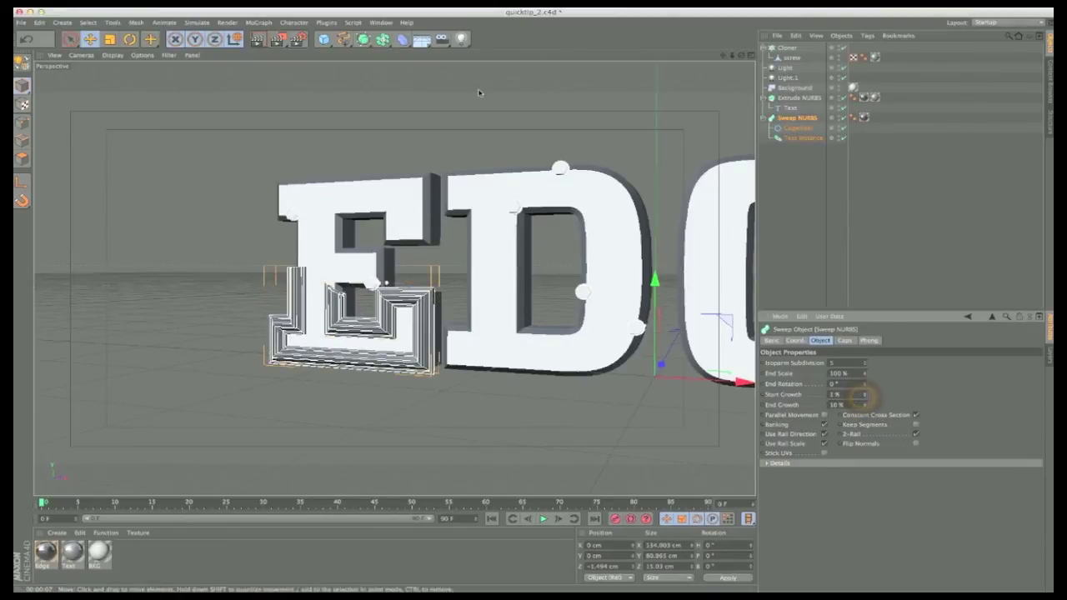
# Step: Switch to the GOAL.c4d scene to view its partial letter edges, and return to quicktip_2.c4d with the whole word in view
pyautogui.click(380, 23)
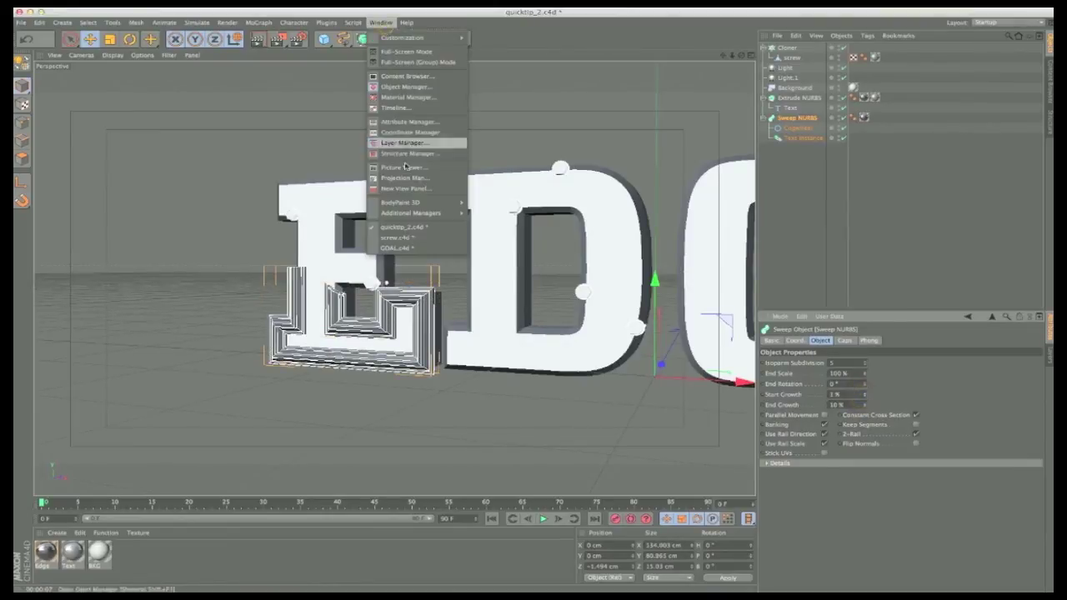
pyautogui.click(395, 247)
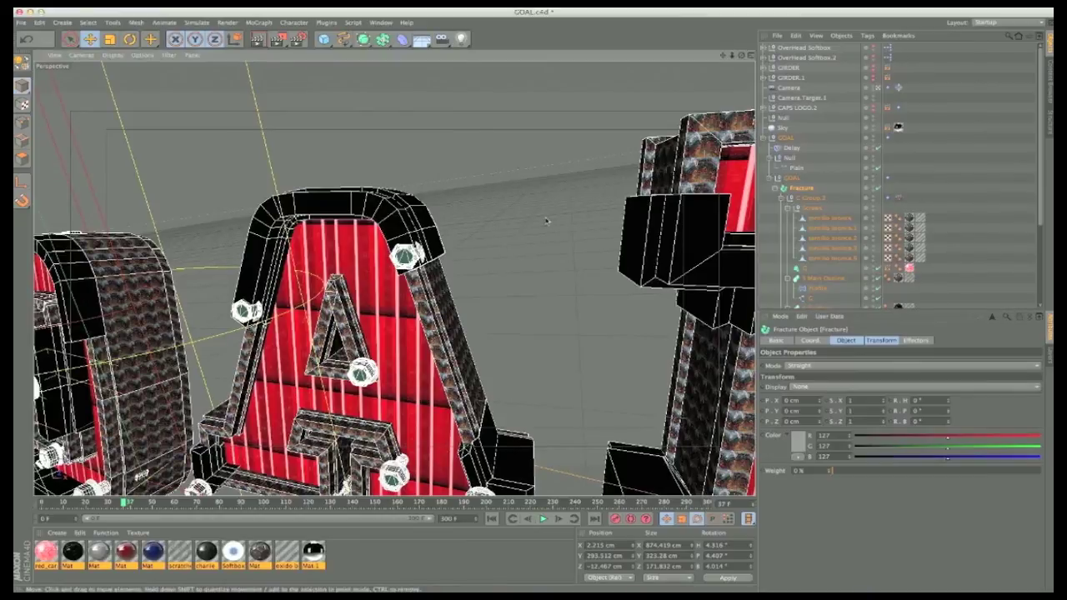
pyautogui.click(381, 22)
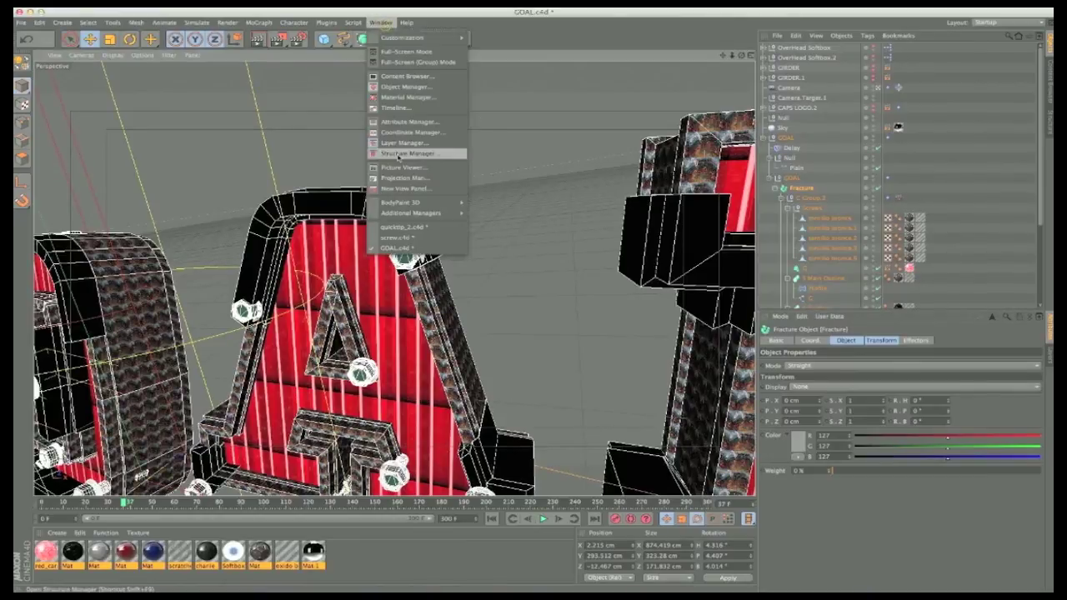
pyautogui.click(391, 228)
pyautogui.keyDown('alt'); pyautogui.moveTo(392, 232); pyautogui.dragTo(515, 236); pyautogui.keyUp('alt')
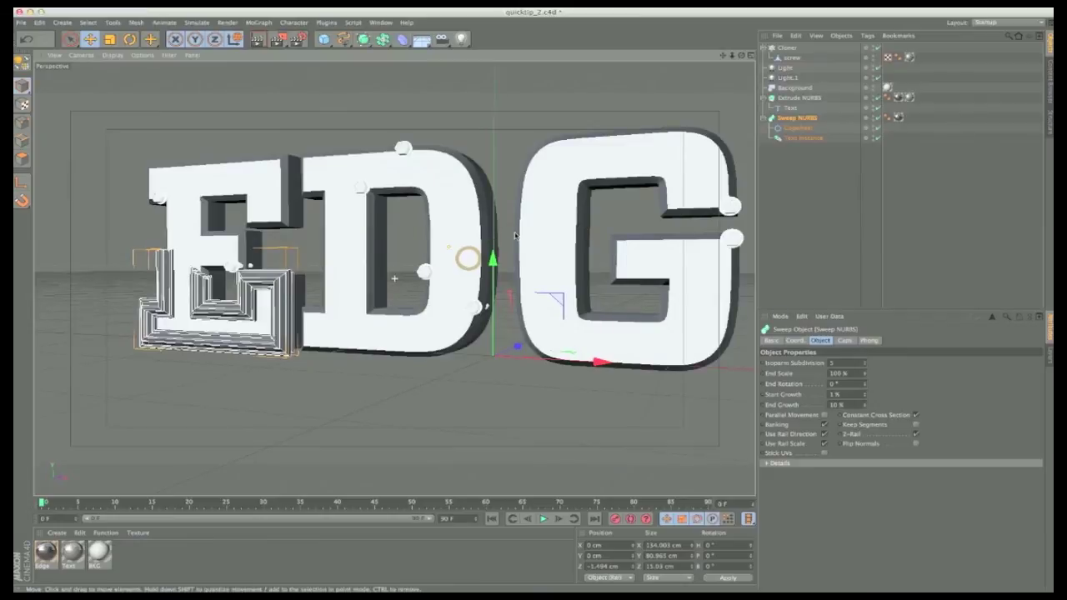
pyautogui.keyDown('alt'); pyautogui.moveTo(515, 236); pyautogui.dragTo(470, 255, button='right'); pyautogui.keyUp('alt')
pyautogui.keyDown('alt'); pyautogui.moveTo(550, 220); pyautogui.dragTo(440, 247, button='middle'); pyautogui.keyUp('alt')
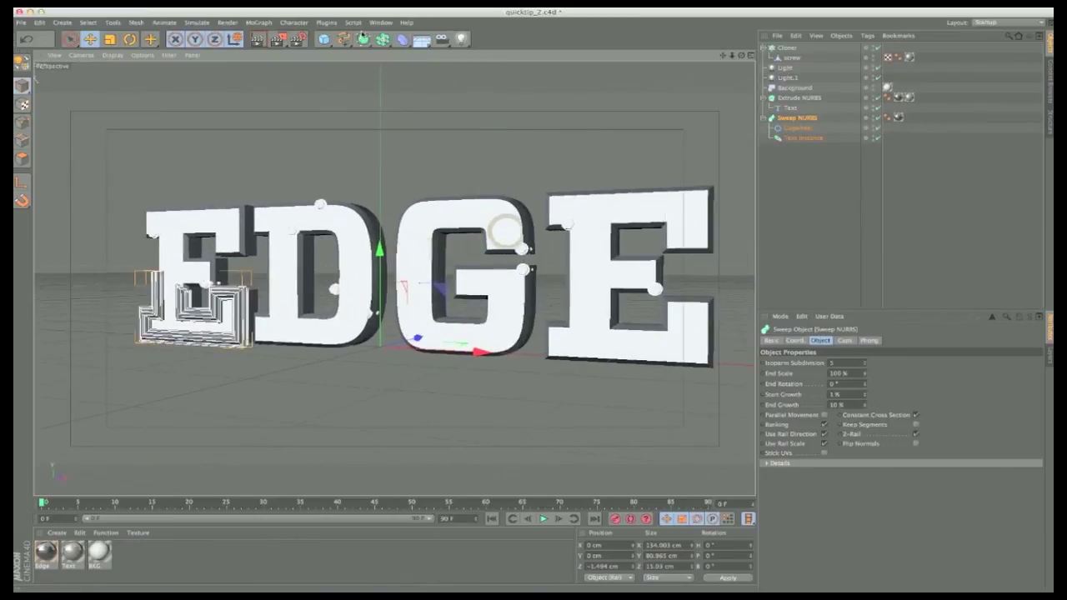
pyautogui.click(343, 39)
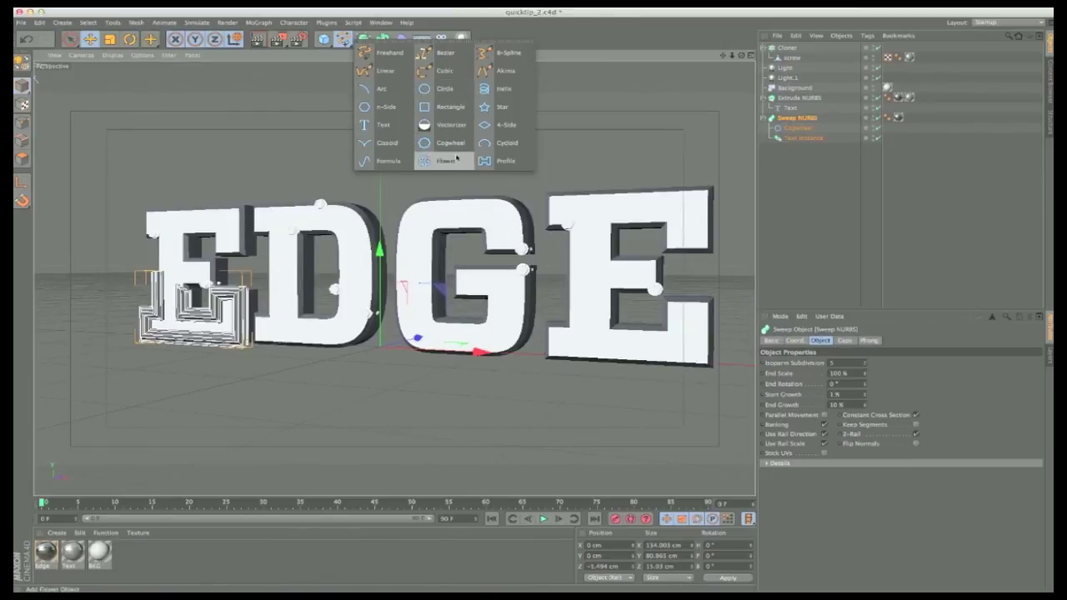
pyautogui.click(797, 127)
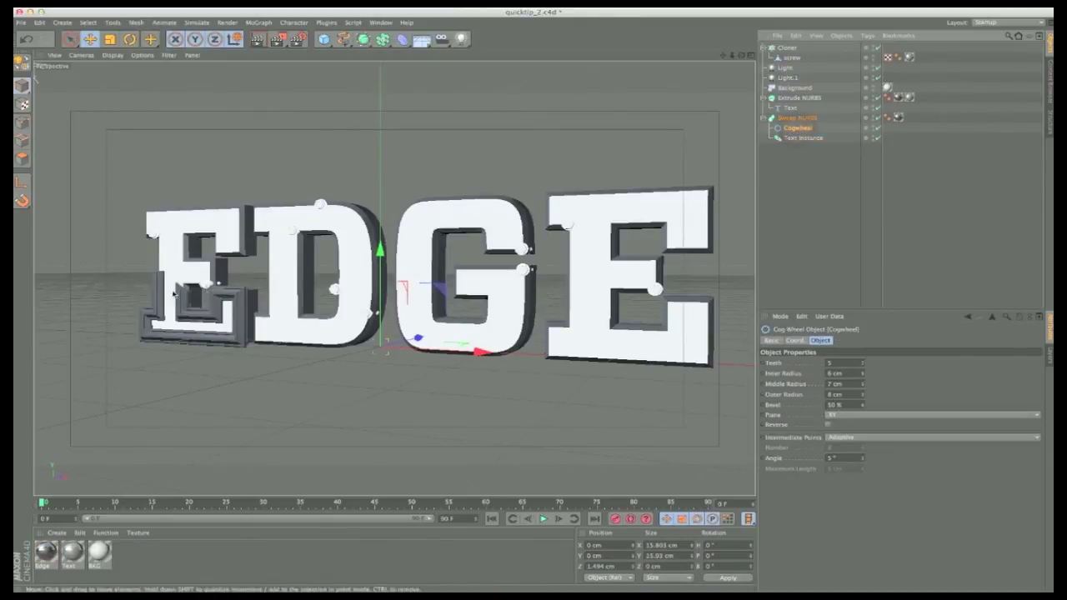
# Step: Change the Text spline's wording under the Extrude NURBS to CHANGE
pyautogui.click(788, 107)
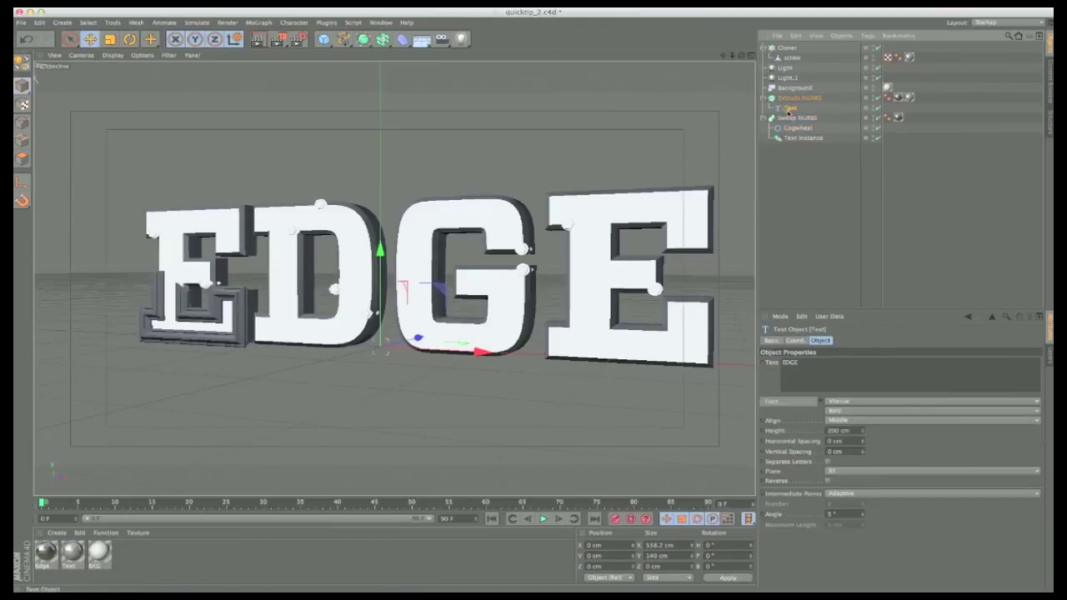
pyautogui.click(806, 201)
pyautogui.click(789, 108)
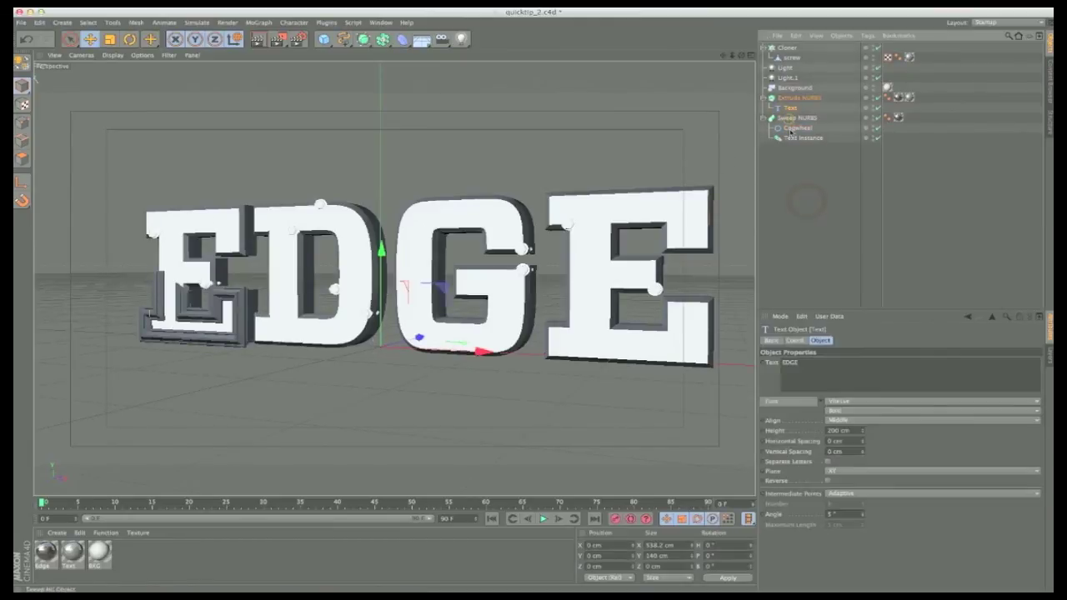
pyautogui.doubleClick(798, 372)
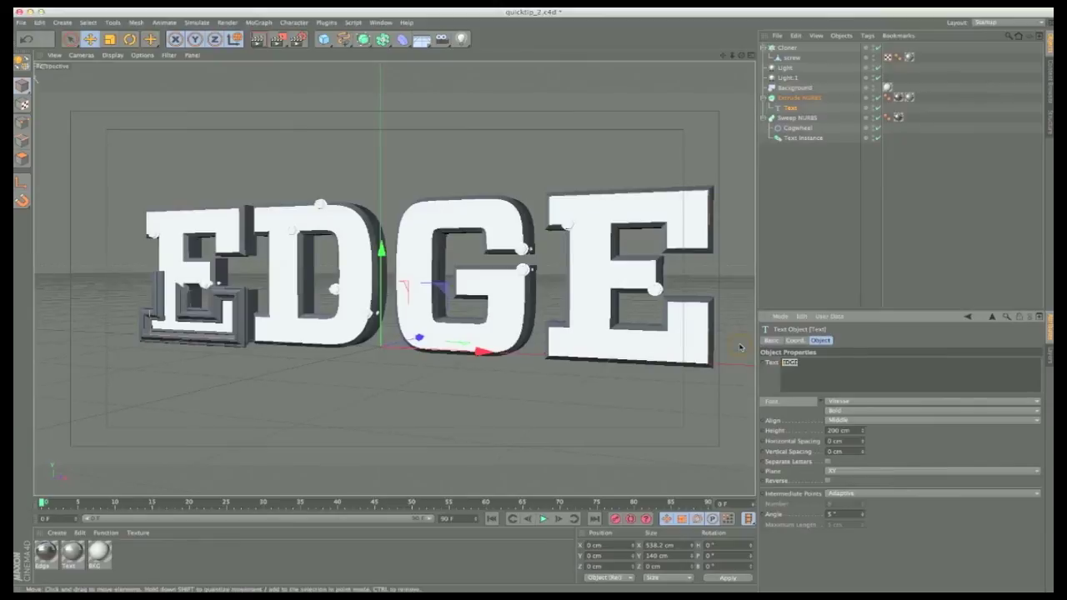
pyautogui.click(849, 338)
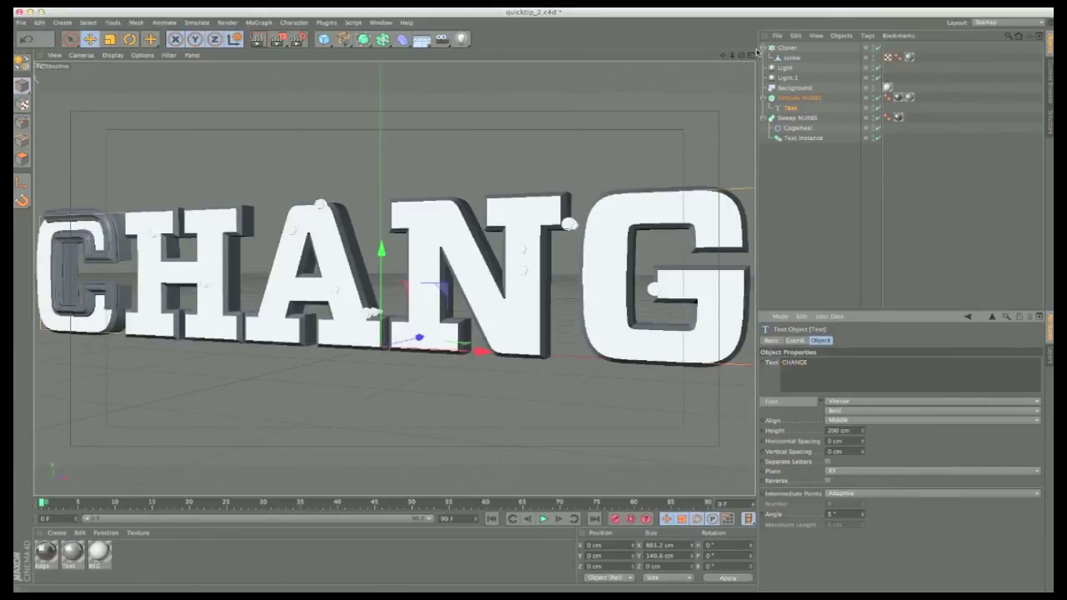
# Step: Set the Sweep NURBS's Start Growth to 0% and its End Growth to 100% for the whole word CHANGE
pyautogui.click(457, 259)
pyautogui.scroll(-4, 436, 250)
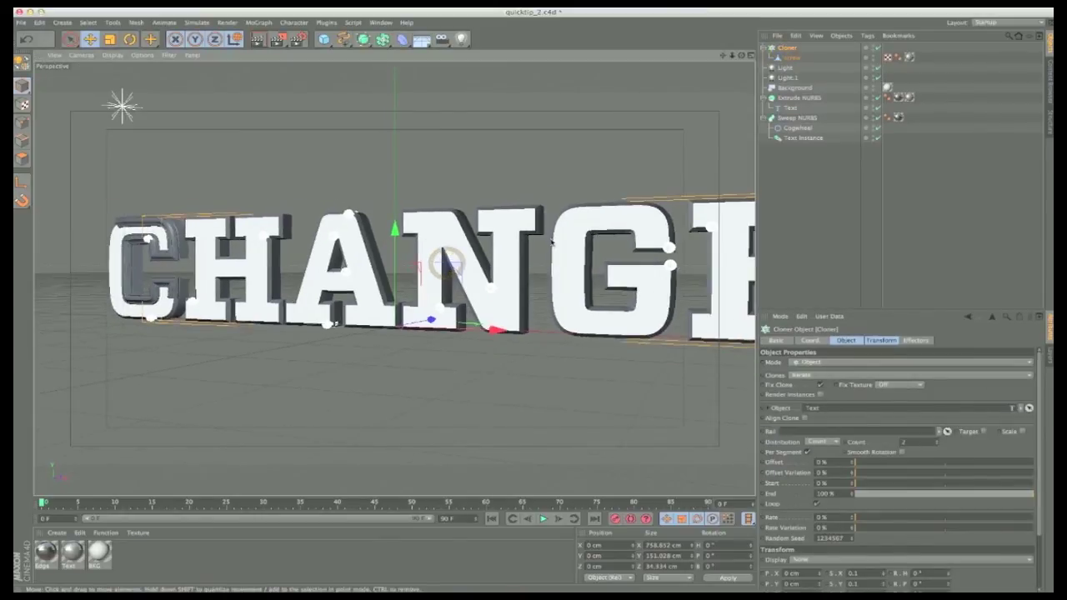
pyautogui.scroll(-2, 550, 259)
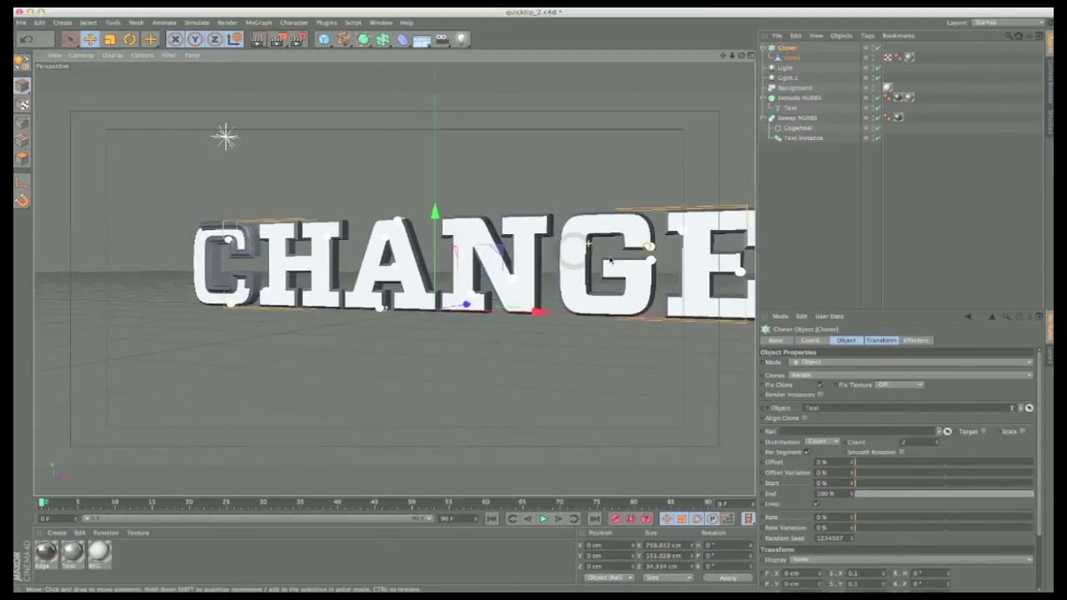
pyautogui.scroll(-3, 619, 249)
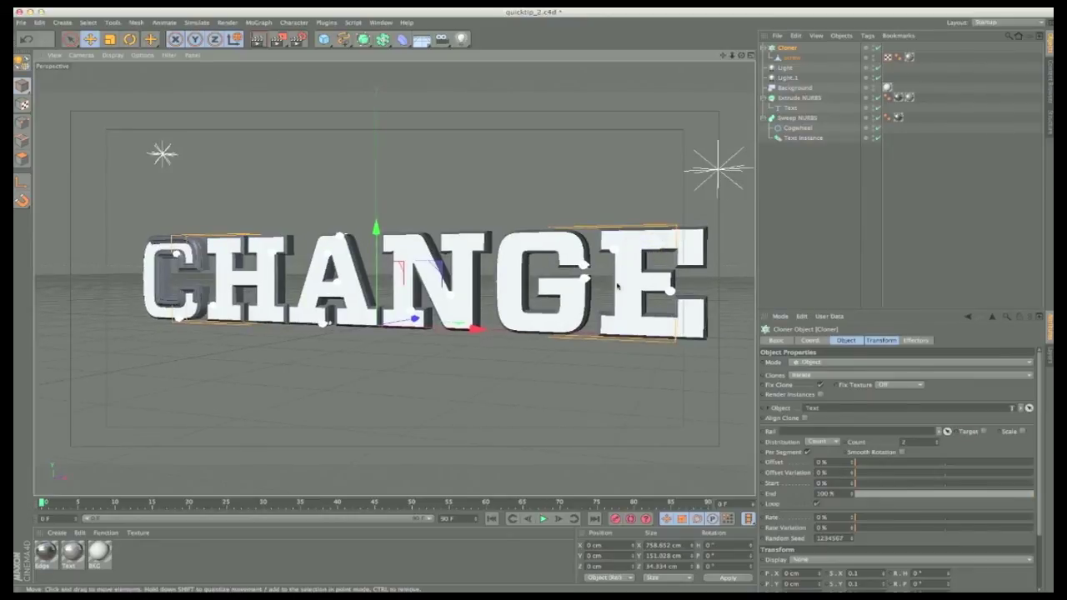
pyautogui.keyDown('alt'); pyautogui.moveTo(570, 276); pyautogui.dragTo(553, 282, button='middle'); pyautogui.keyUp('alt')
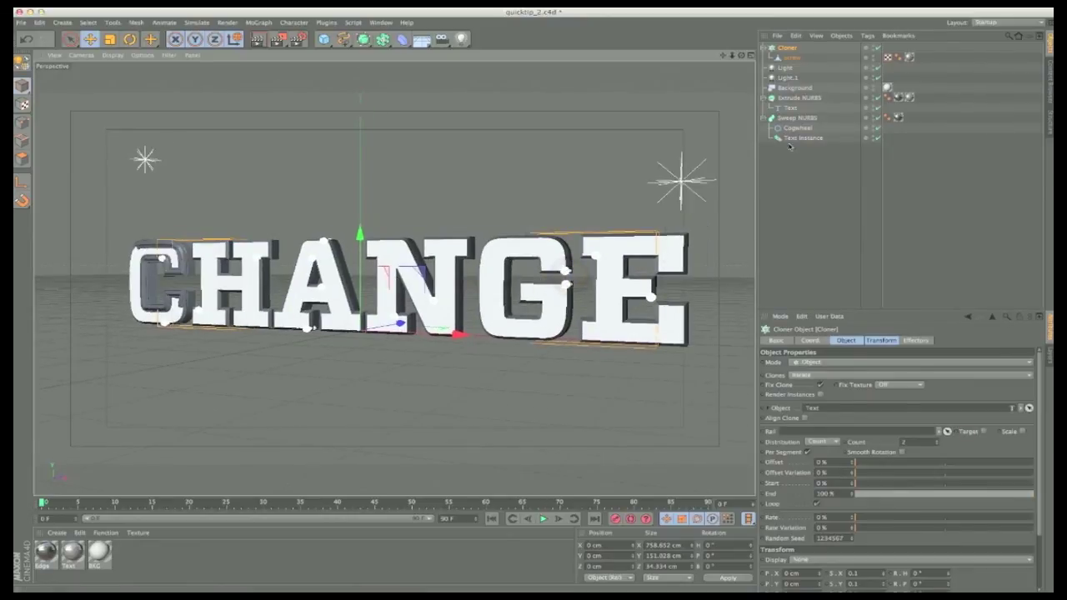
pyautogui.click(800, 118)
pyautogui.click(803, 393)
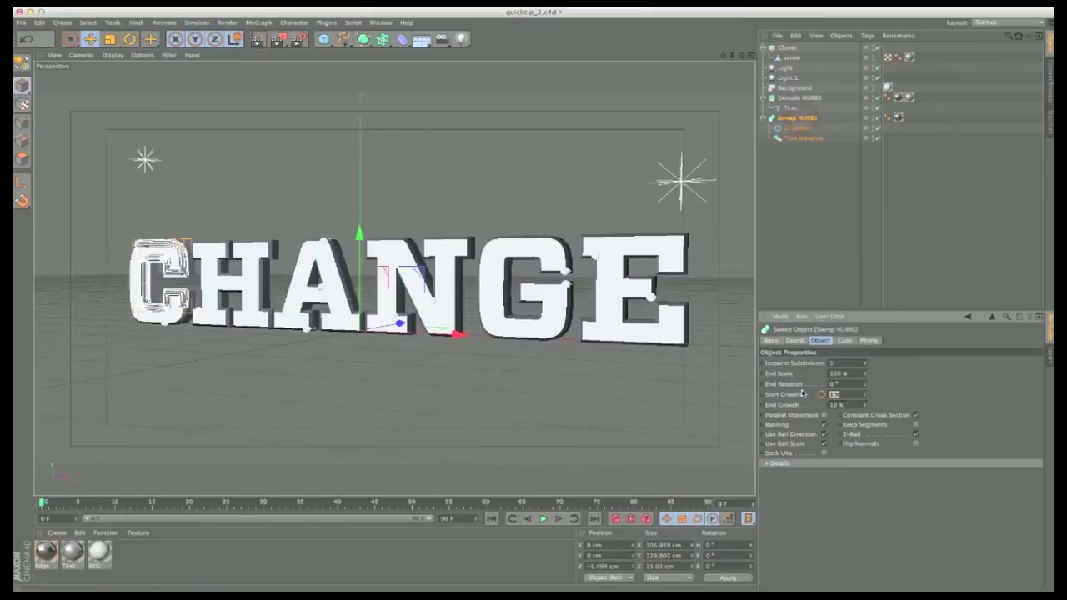
pyautogui.write('0')
pyautogui.press('Tab')
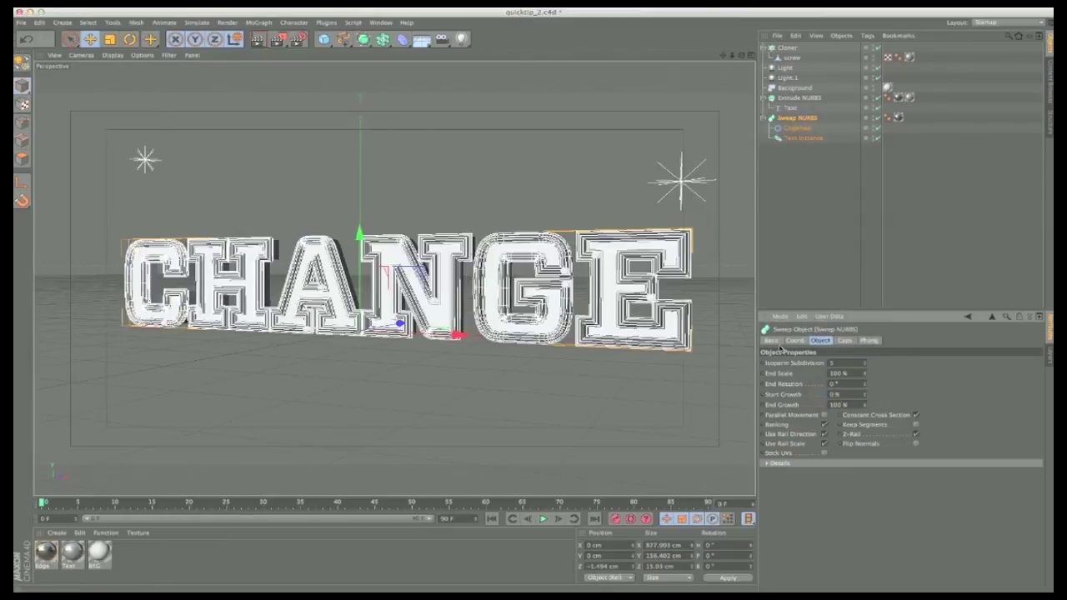
# Step: Select the Cogwheel profile and render the active view to check the full edge around the word CHANGE
pyautogui.moveTo(454, 293)
pyautogui.keyDown('alt'); pyautogui.mouseDown()
pyautogui.moveTo(420, 278)
pyautogui.moveTo(447, 301)
pyautogui.moveTo(440, 285)
pyautogui.mouseUp(); pyautogui.keyUp('alt')
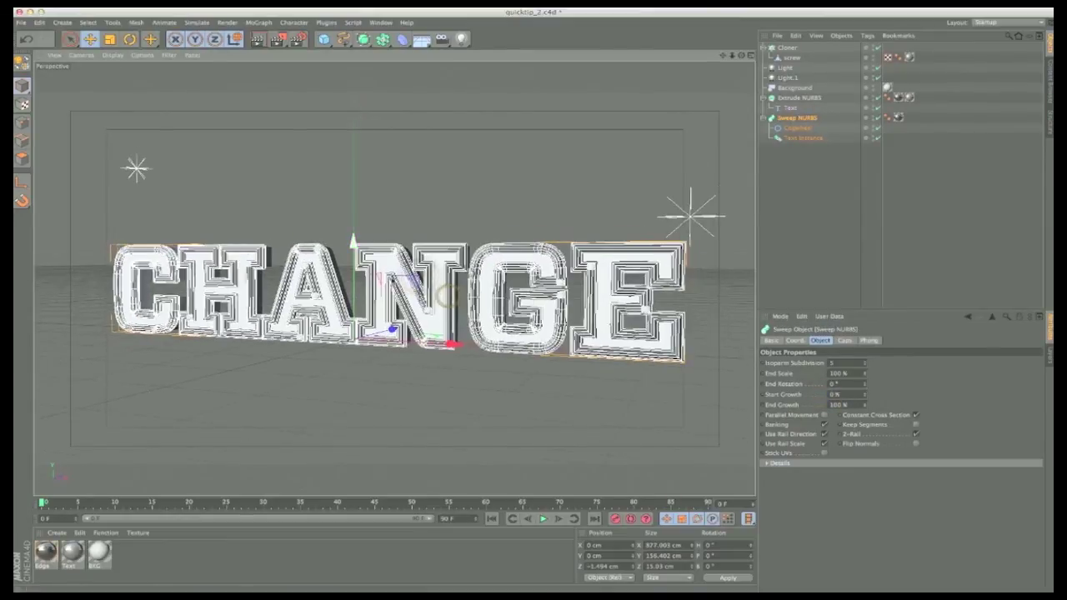
pyautogui.click(803, 194)
pyautogui.click(798, 128)
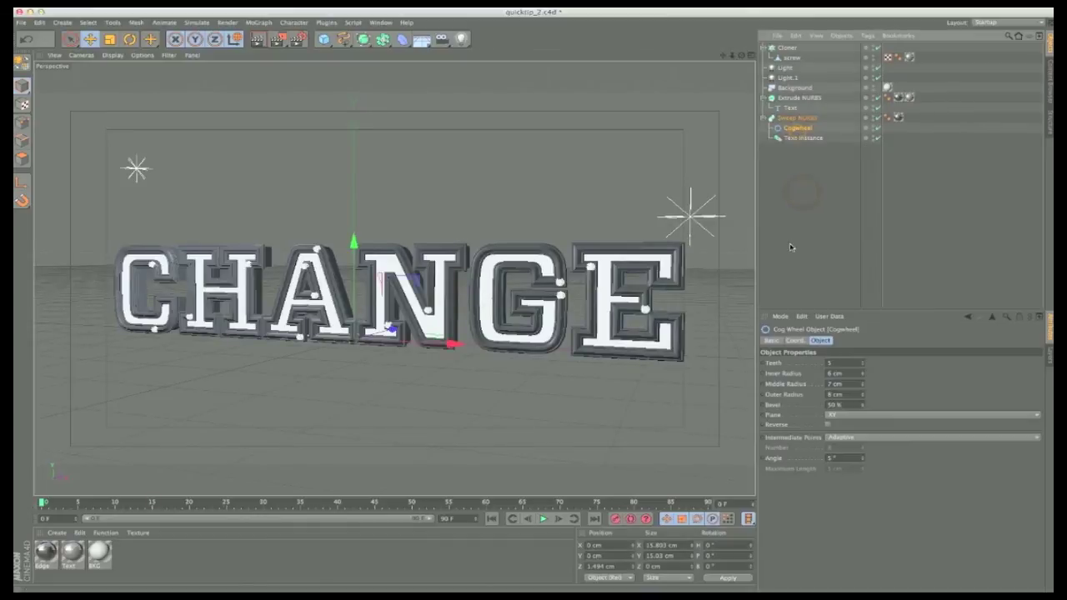
pyautogui.click(260, 41)
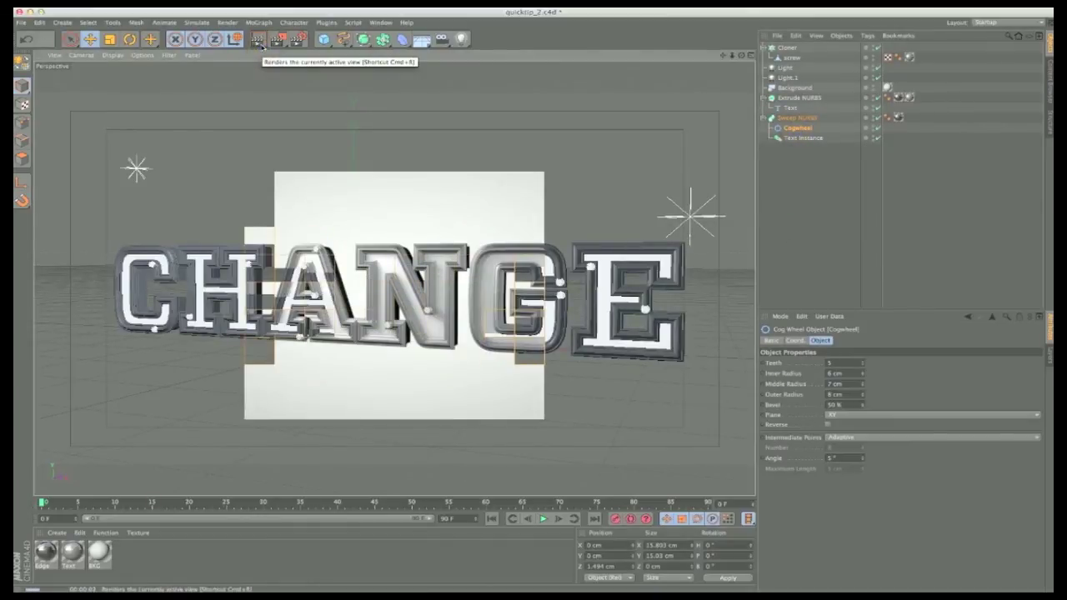